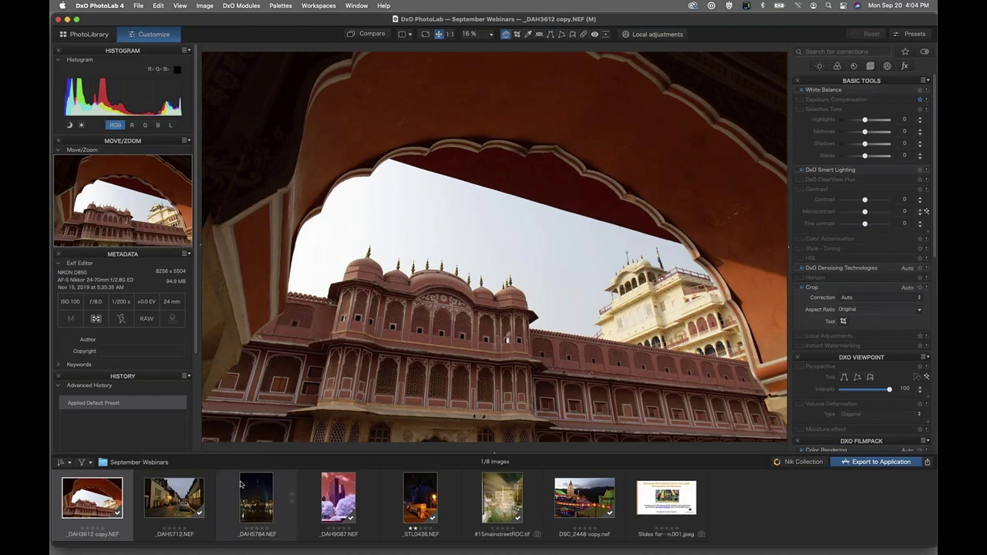
- Preview the images _DAH5712.NEF, _STL0436.NEF and #15mainstreetROC.tif from the September Webinars folder
{"action": "left_click", "coordinate": [185, 505]}
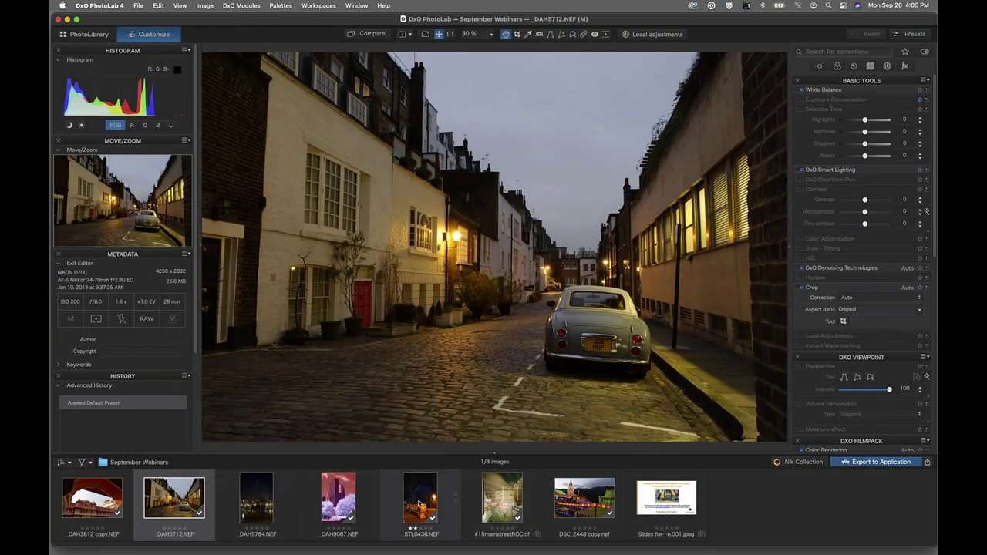
{"action": "left_click", "coordinate": [419, 503]}
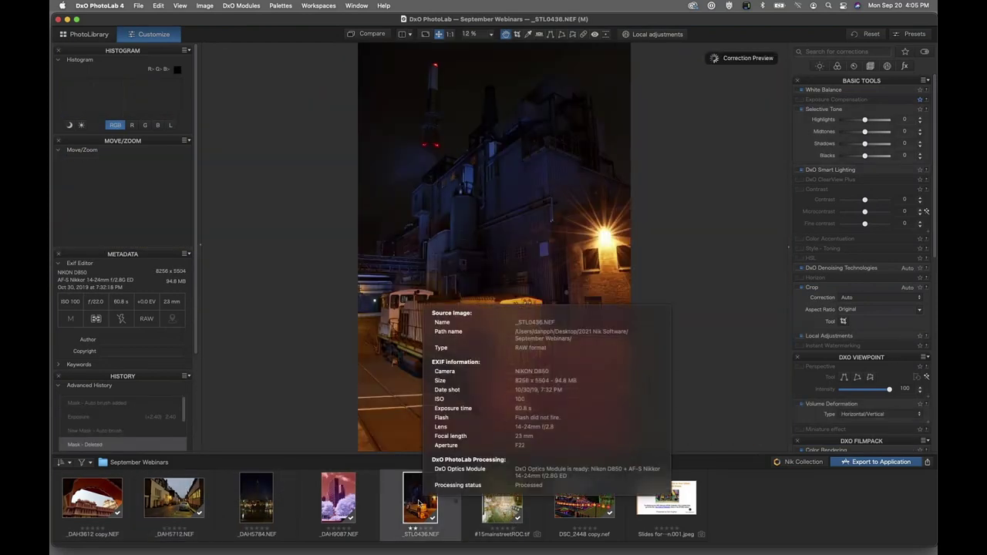
{"action": "left_click", "coordinate": [503, 507]}
{"action": "mouse_move", "coordinate": [502, 508]}
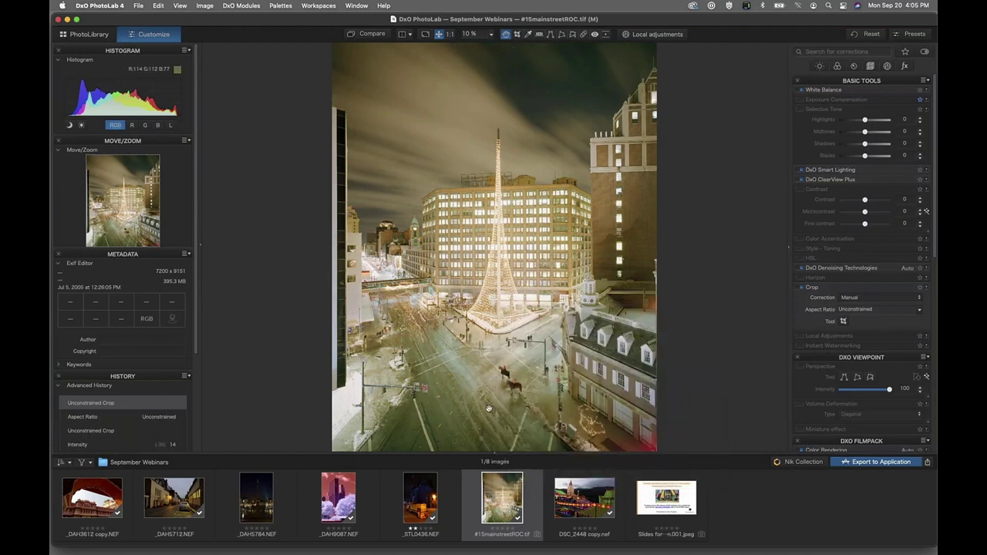
{"action": "left_click", "coordinate": [414, 501]}
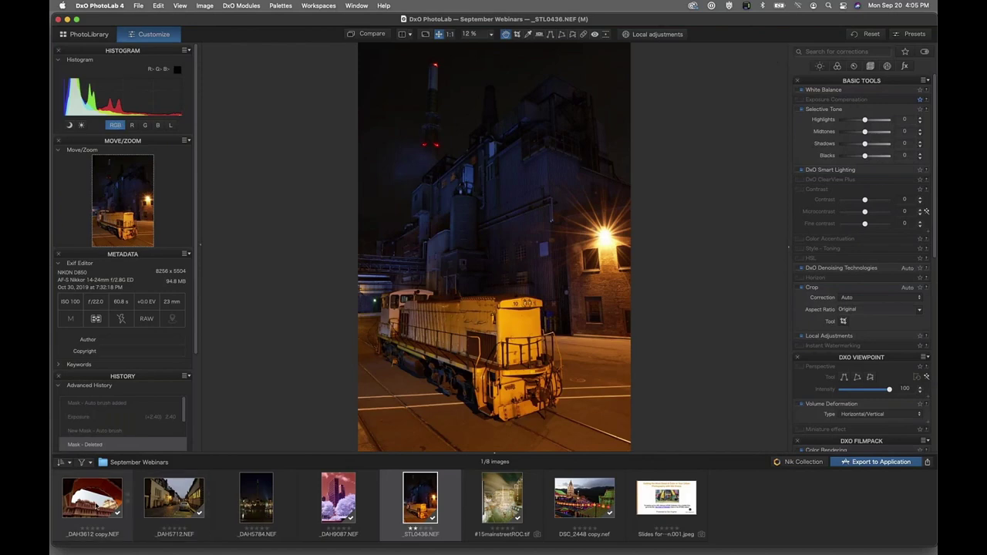
- Select _DAH3612 copy.NEF and open the export settings of the Nik Collection plugin selector
{"action": "left_click", "coordinate": [91, 497]}
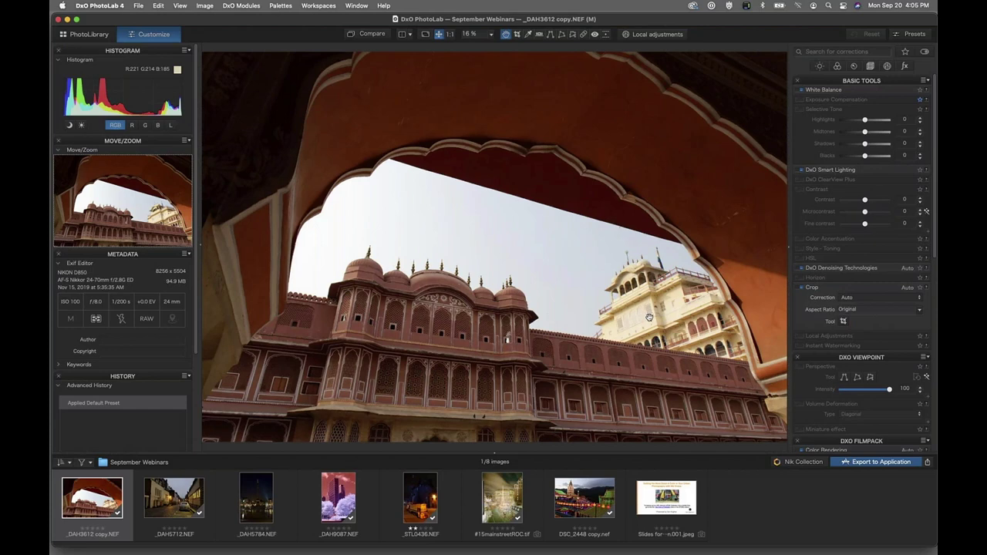
{"action": "left_click", "coordinate": [798, 463]}
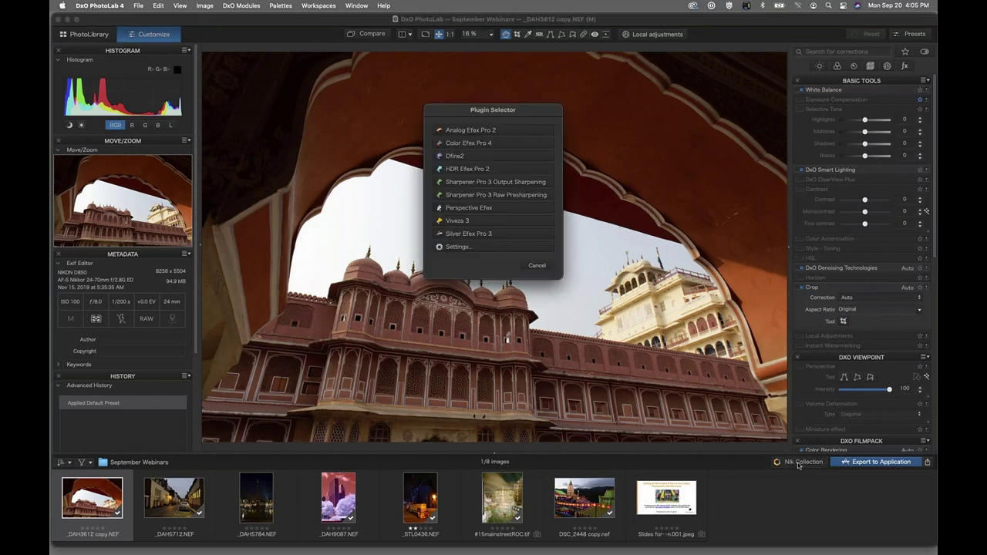
{"action": "left_click_drag", "start_coordinate": [512, 112], "coordinate": [482, 146]}
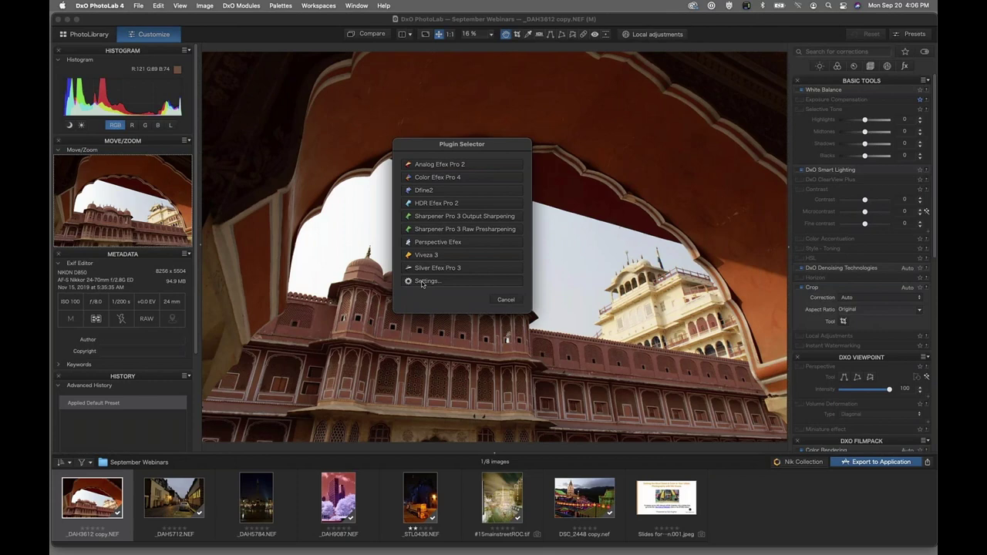
{"action": "left_click", "coordinate": [422, 282]}
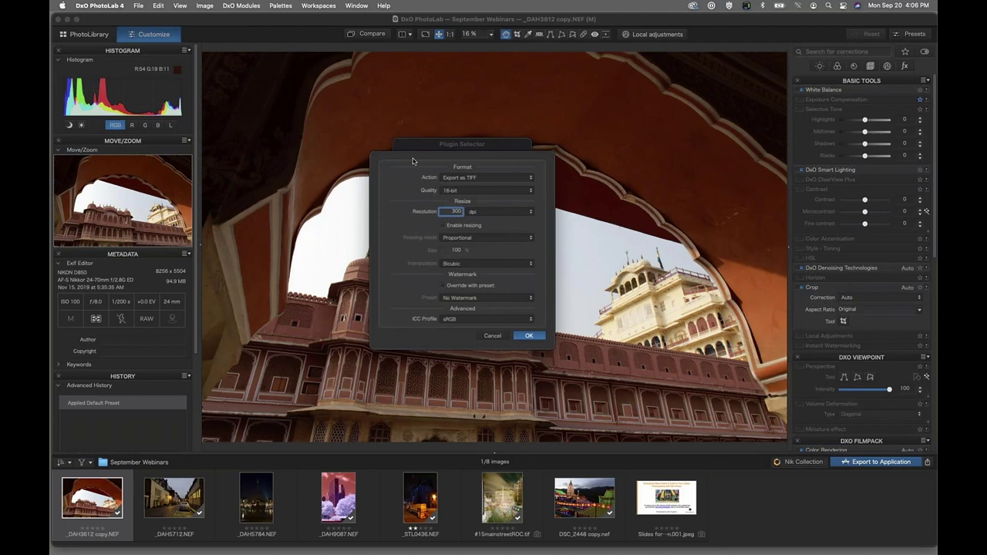
- Keep the TIFF export quality at 16-bit with resizing disabled and accept the settings
{"action": "left_click", "coordinate": [465, 190]}
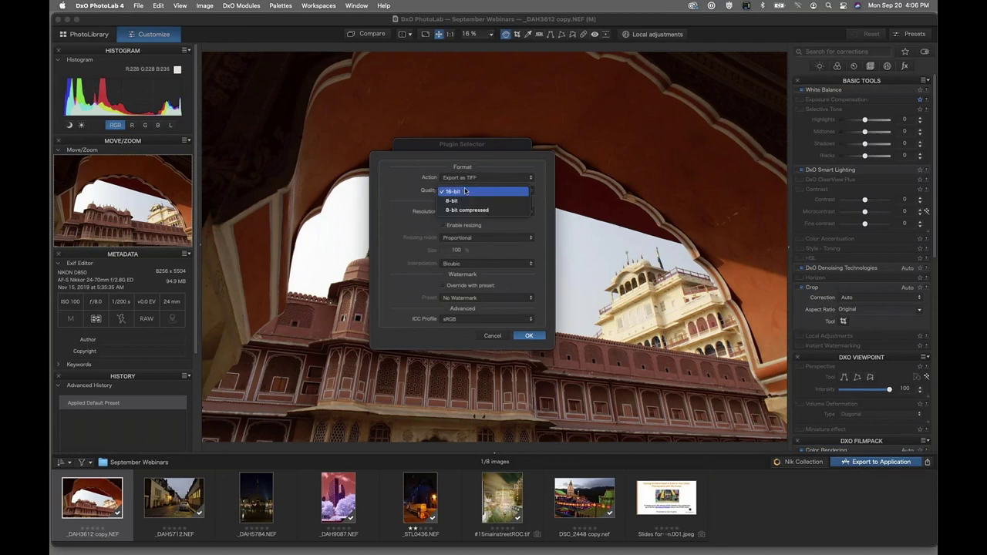
{"action": "left_click", "coordinate": [465, 190]}
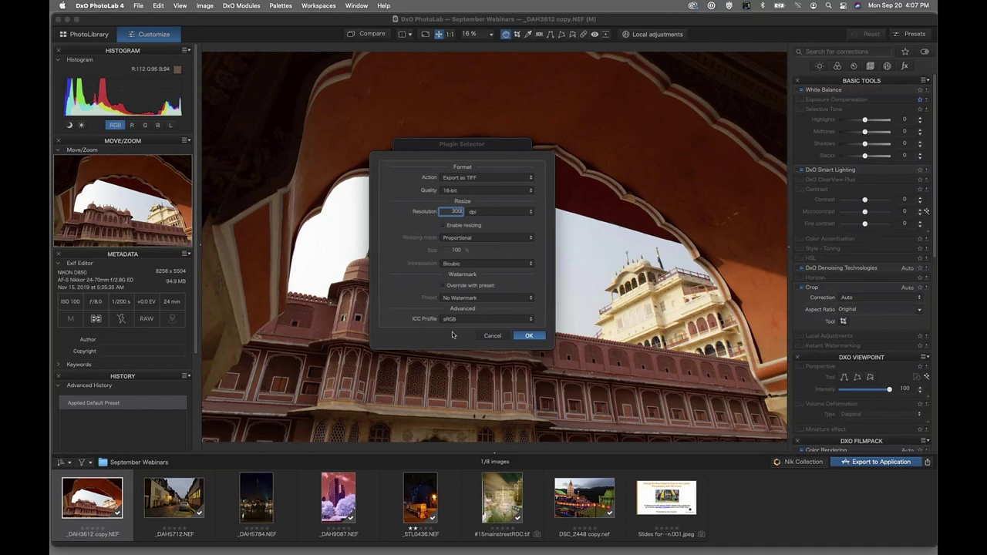
{"action": "left_click", "coordinate": [442, 225]}
{"action": "left_click", "coordinate": [454, 250]}
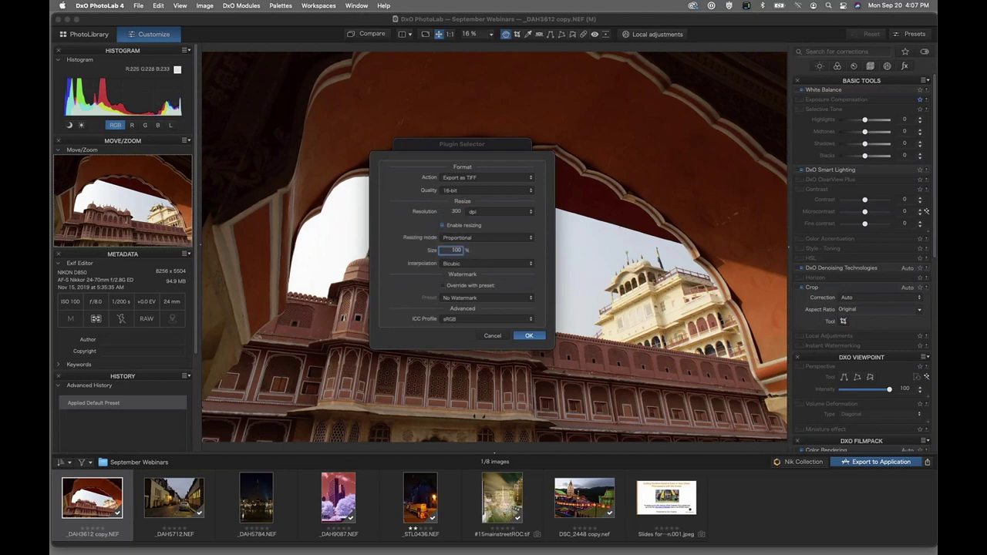
{"action": "left_click", "coordinate": [443, 225]}
{"action": "left_click", "coordinate": [528, 336]}
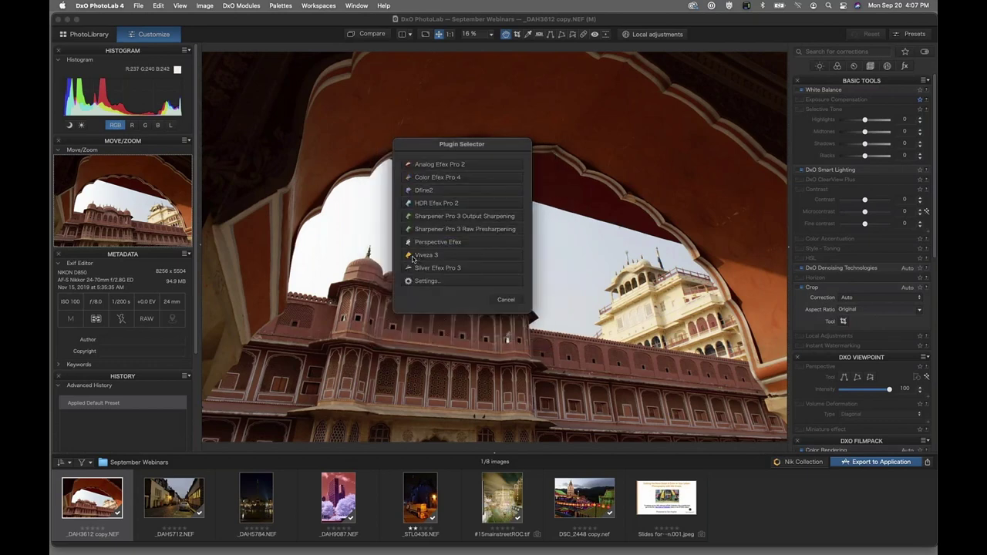
- Send the photo to Viveza 3 and dismiss the TIFF notice, choosing not to show it again
{"action": "left_click_drag", "start_coordinate": [413, 259], "coordinate": [744, 417]}
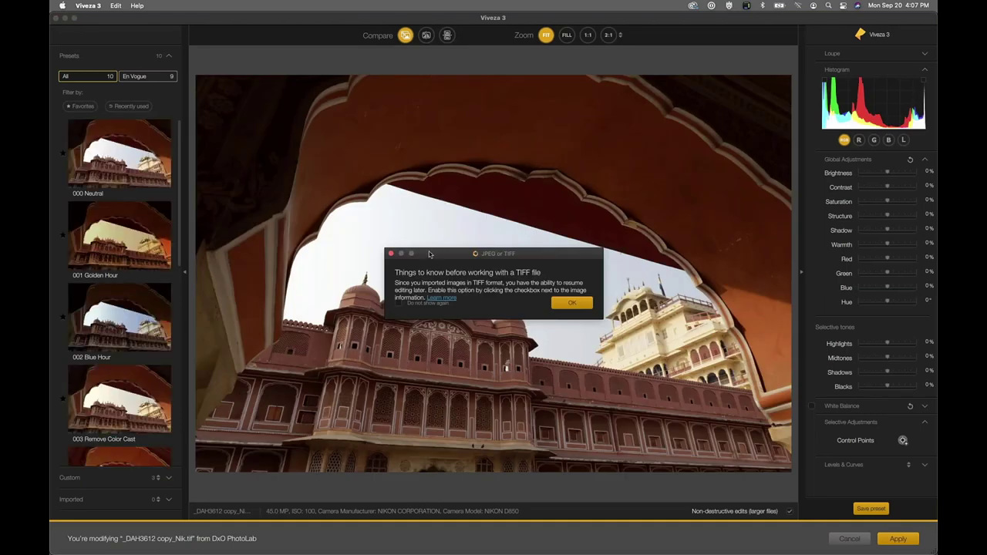
{"action": "left_click_drag", "start_coordinate": [434, 252], "coordinate": [399, 139]}
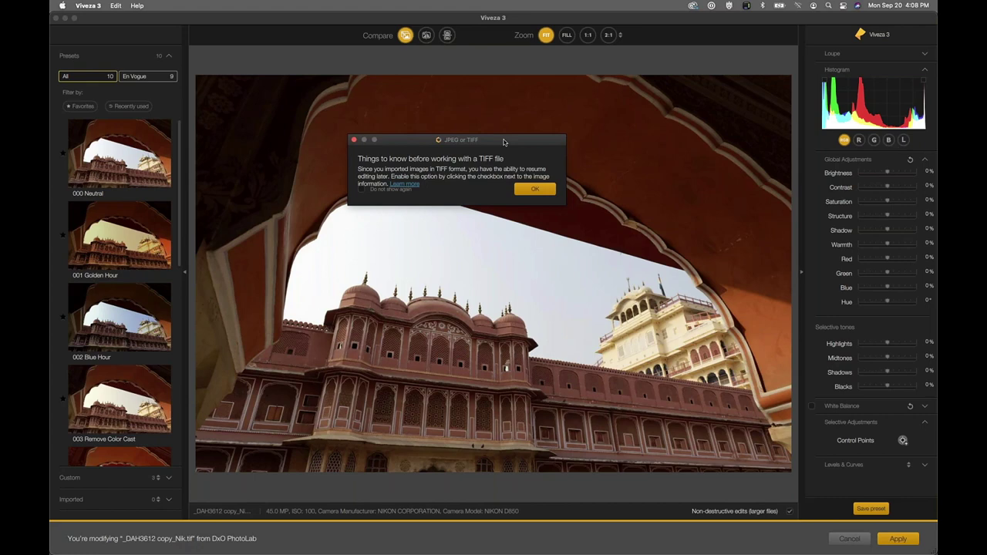
{"action": "left_click_drag", "start_coordinate": [505, 141], "coordinate": [520, 164]}
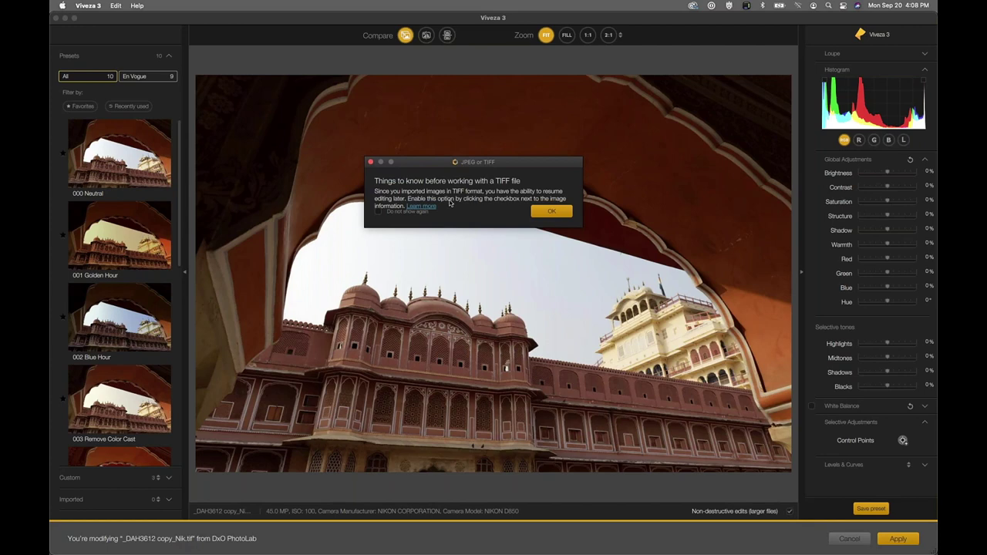
{"action": "left_click", "coordinate": [377, 213]}
{"action": "left_click", "coordinate": [552, 213]}
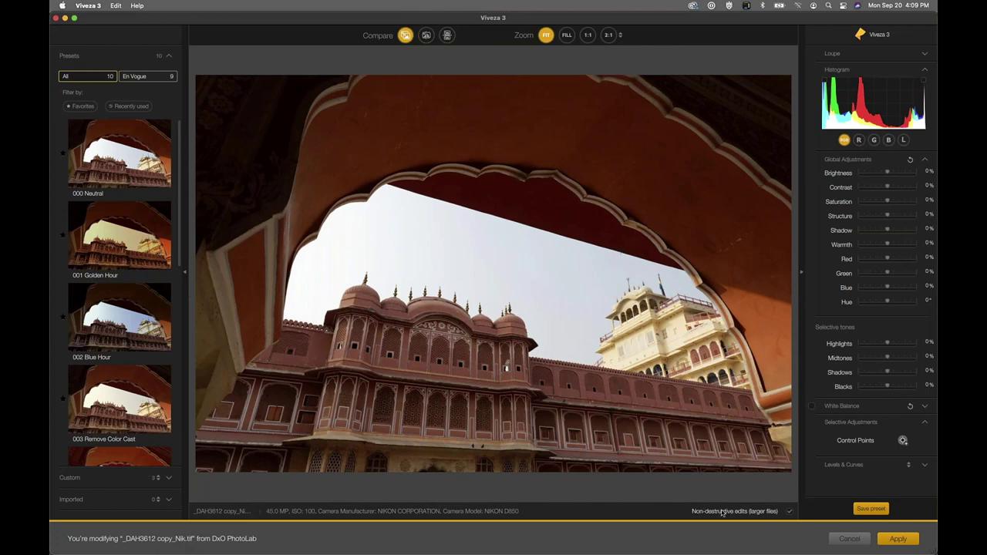
{"action": "left_click", "coordinate": [790, 511]}
- Check the En Vogue presets, return to all presets and apply 001 Golden Hour to the photo
{"action": "left_click", "coordinate": [139, 77]}
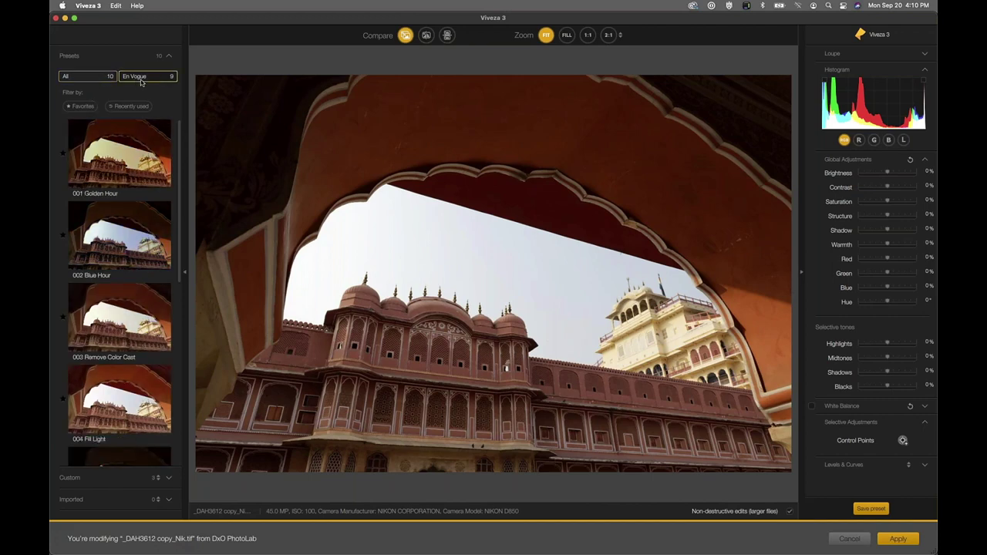
{"action": "left_click", "coordinate": [111, 80]}
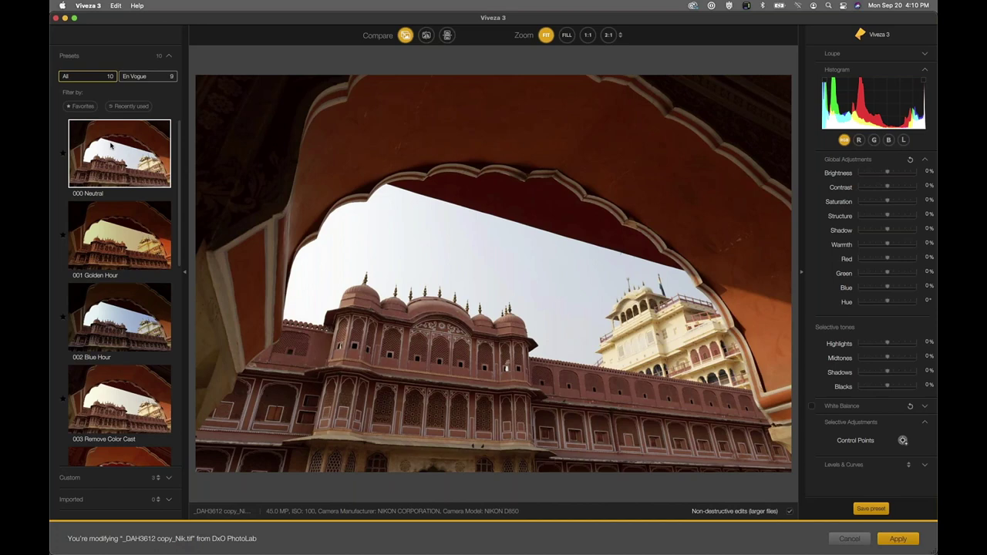
{"action": "left_click", "coordinate": [126, 245]}
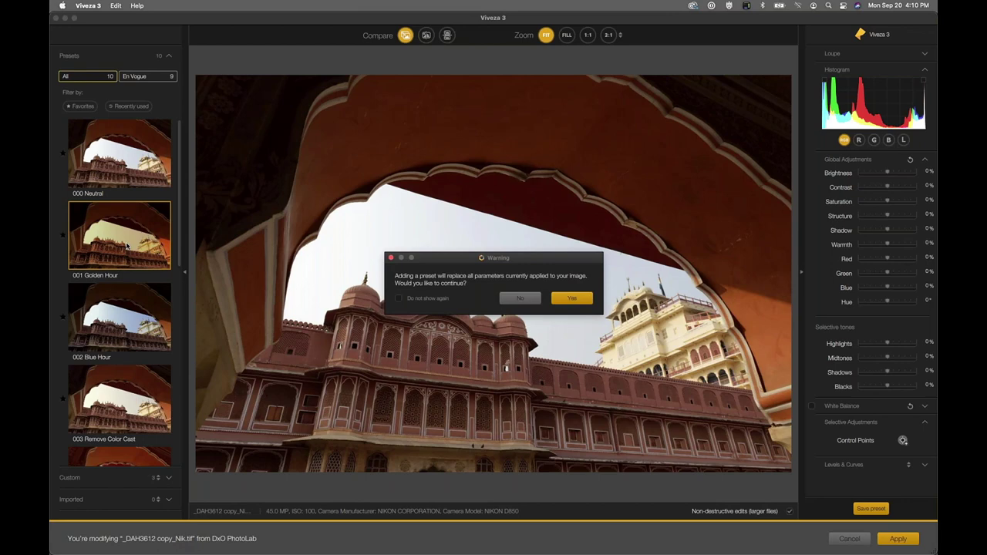
{"action": "left_click_drag", "start_coordinate": [471, 260], "coordinate": [383, 193]}
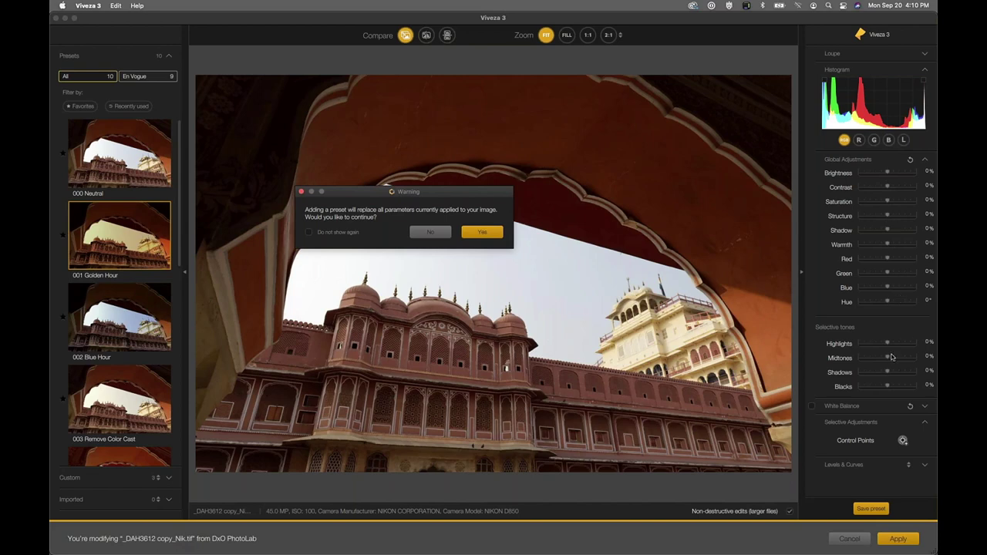
{"action": "left_click", "coordinate": [486, 234]}
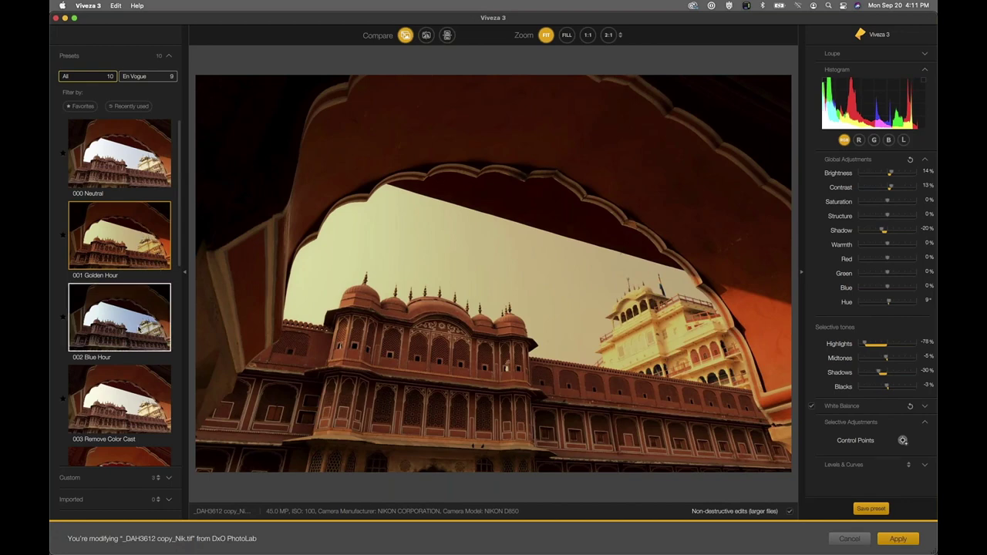
- Apply the 002 Blue Hour preset and opt out of further preset replacement warnings
{"action": "left_click", "coordinate": [132, 332]}
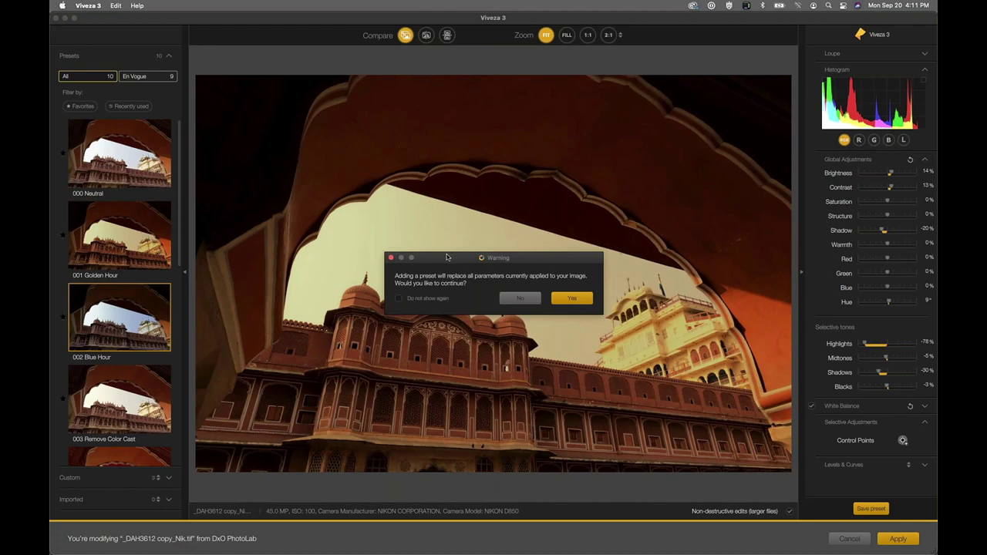
{"action": "left_click_drag", "start_coordinate": [449, 257], "coordinate": [350, 226]}
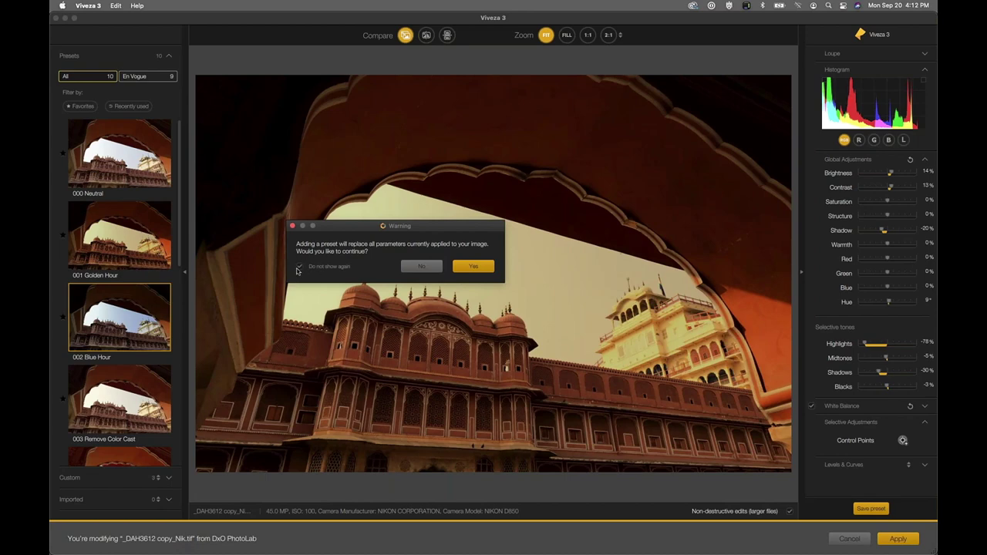
{"action": "left_click", "coordinate": [299, 268]}
{"action": "left_click", "coordinate": [461, 269]}
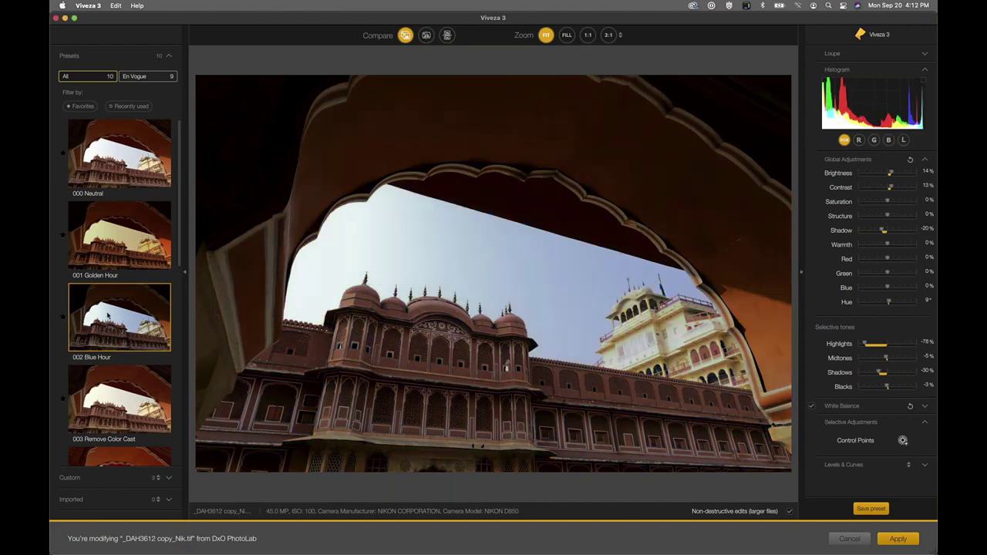
- Apply the 005 Darken preset to the photo, accepting replacement of the current parameters
{"action": "scroll", "coordinate": [106, 363], "scroll_direction": "down", "scroll_amount": 5}
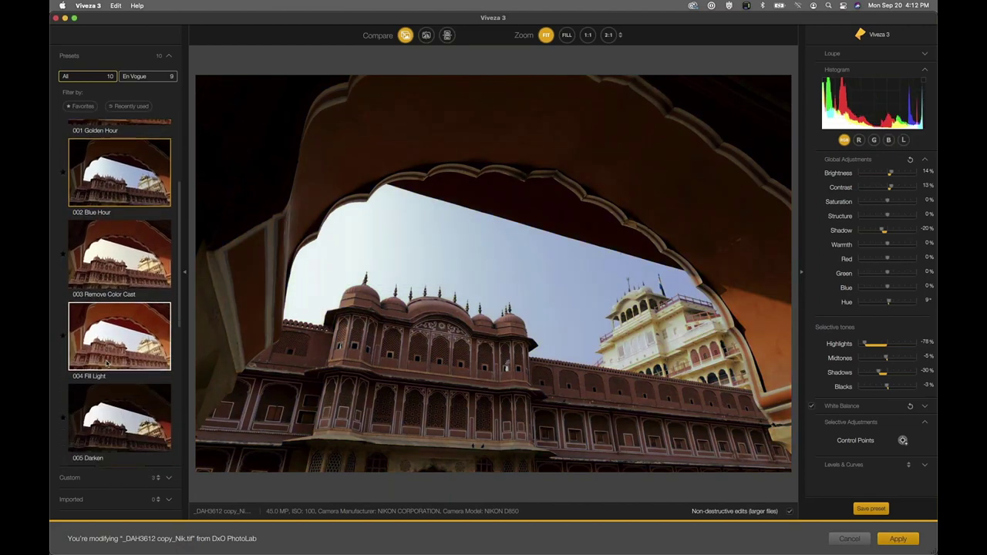
{"action": "scroll", "coordinate": [107, 363], "scroll_direction": "down", "scroll_amount": 1}
{"action": "left_click", "coordinate": [105, 339]}
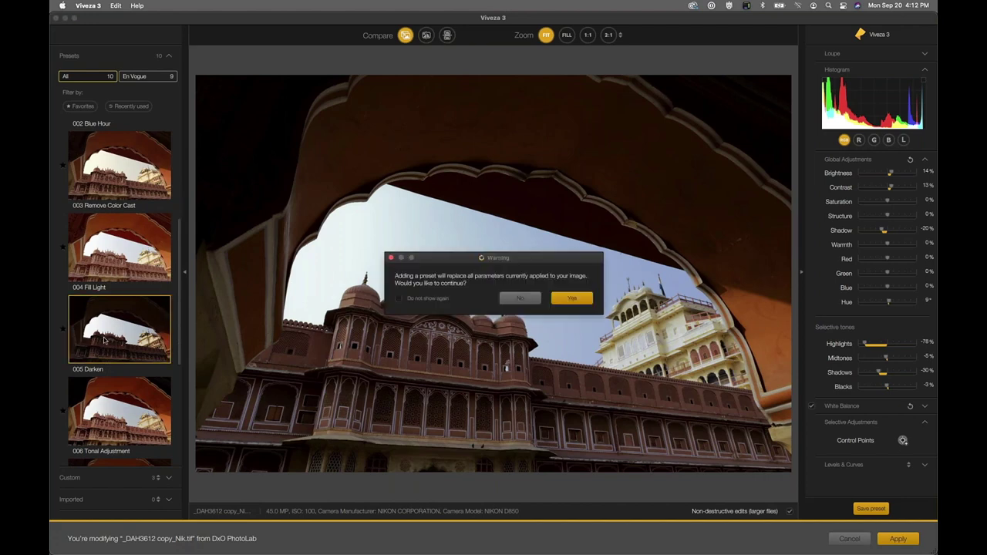
{"action": "key", "text": "Return"}
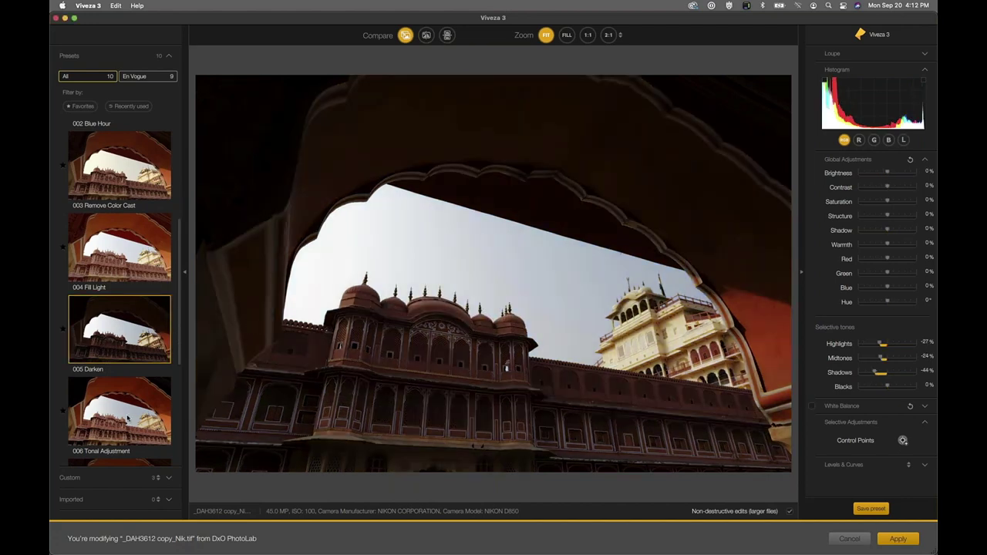
- Replace the current look with the 009 High Contrast preset
{"action": "scroll", "coordinate": [127, 419], "scroll_direction": "down", "scroll_amount": 5}
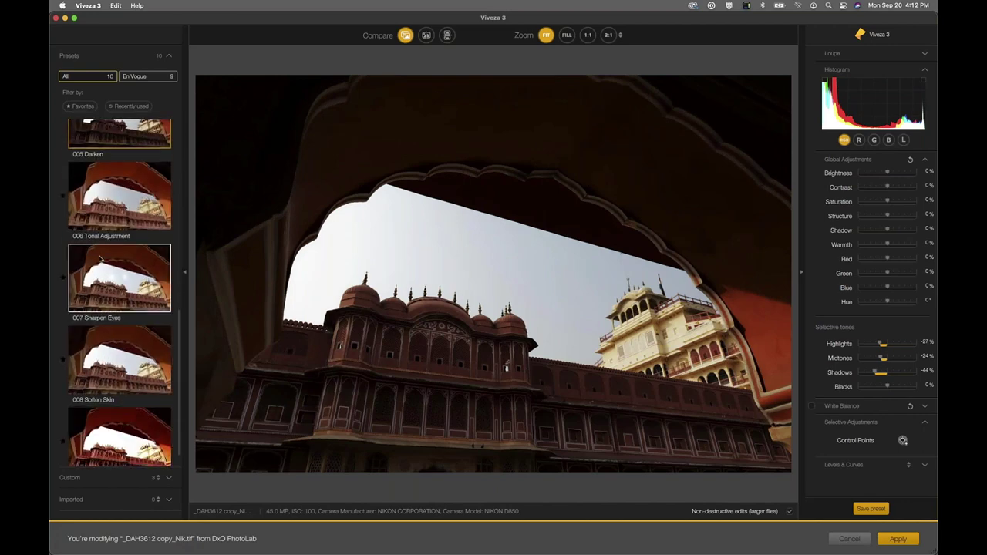
{"action": "scroll", "coordinate": [112, 405], "scroll_direction": "down", "scroll_amount": 1}
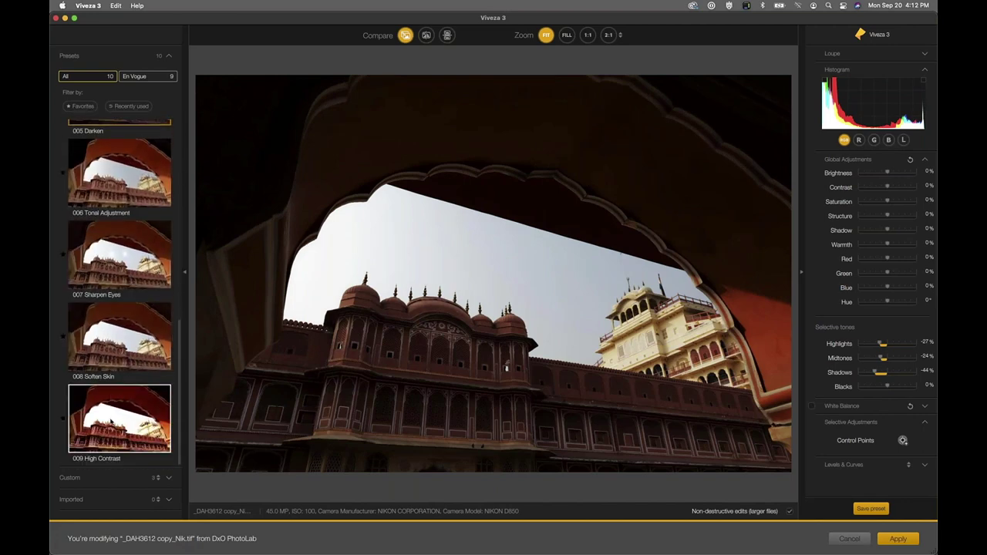
{"action": "left_click", "coordinate": [112, 421]}
{"action": "key", "text": "Return"}
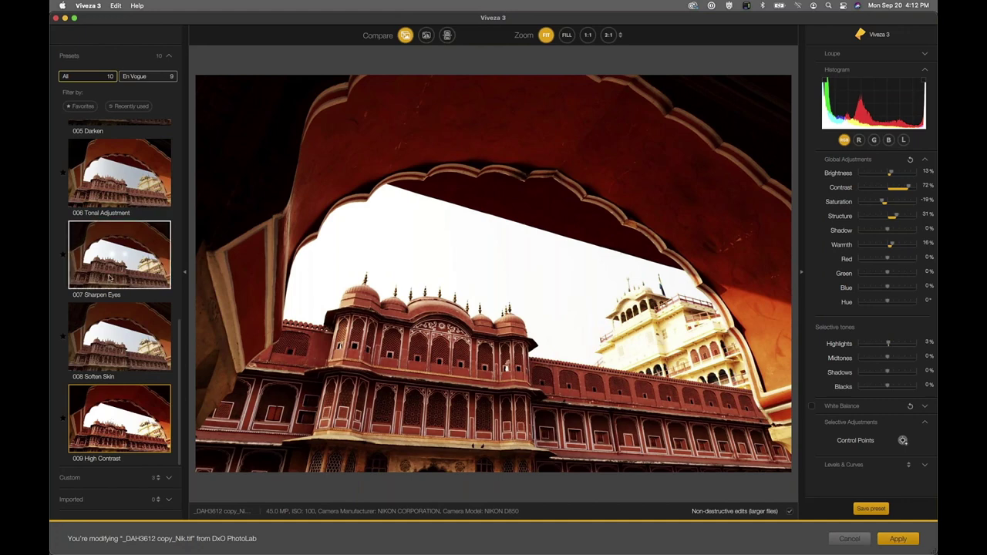
- Apply the 006 Tonal Adjustment preset to the photo in place of the current preset
{"action": "scroll", "coordinate": [116, 283], "scroll_direction": "up", "scroll_amount": 3}
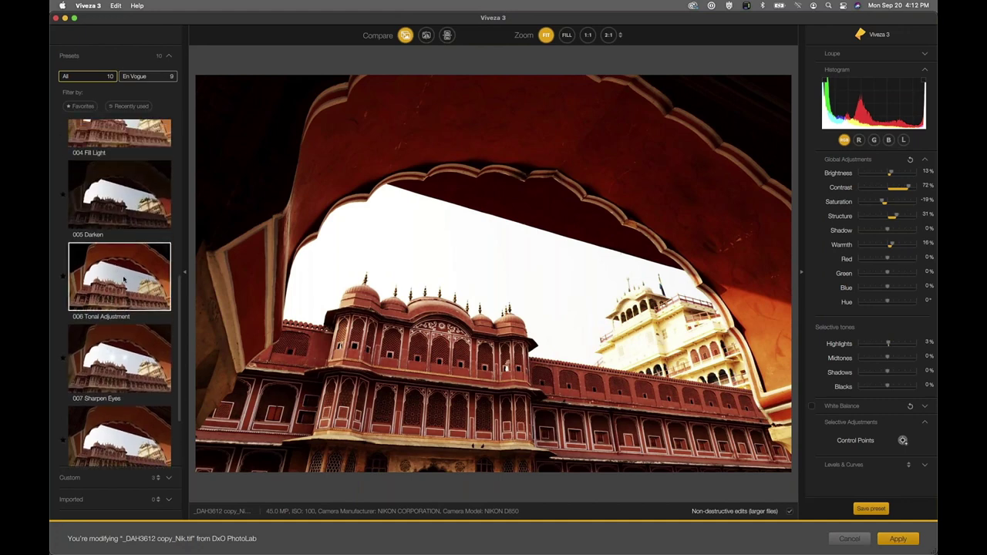
{"action": "left_click", "coordinate": [123, 279]}
{"action": "key", "text": "Return"}
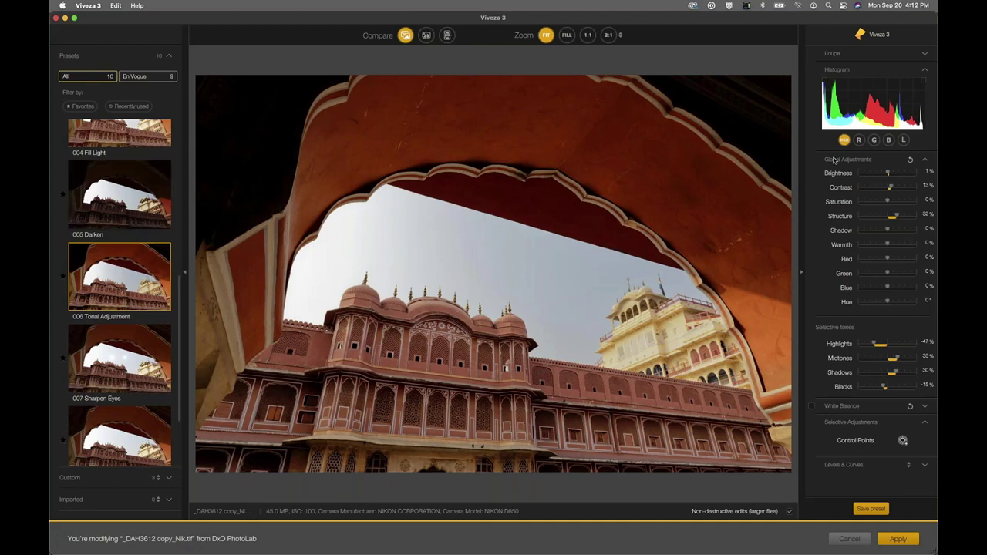
- Set the global Contrast to 44% and Red to -26%, and compare the result with the original image
{"action": "left_click_drag", "start_coordinate": [888, 187], "coordinate": [899, 188]}
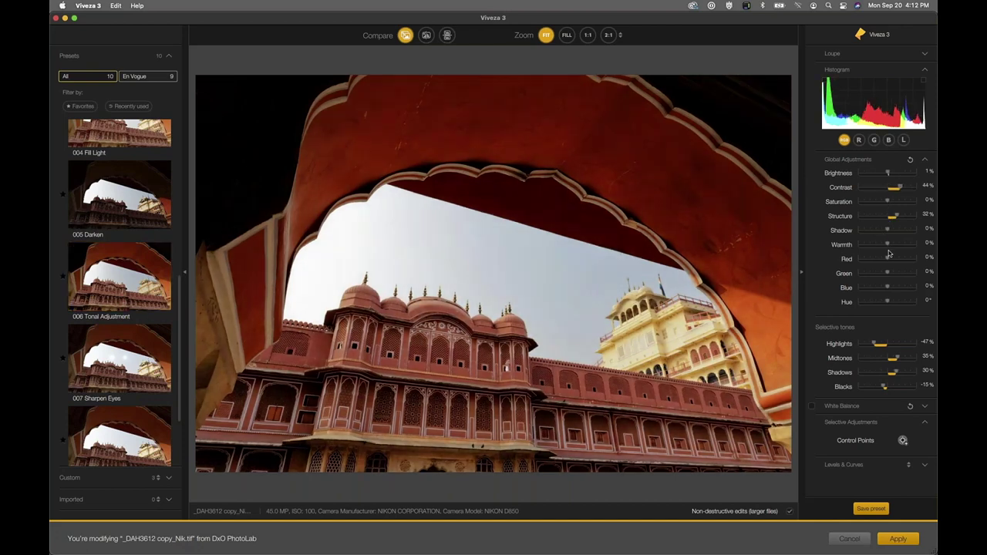
{"action": "left_click_drag", "start_coordinate": [888, 259], "coordinate": [882, 260]}
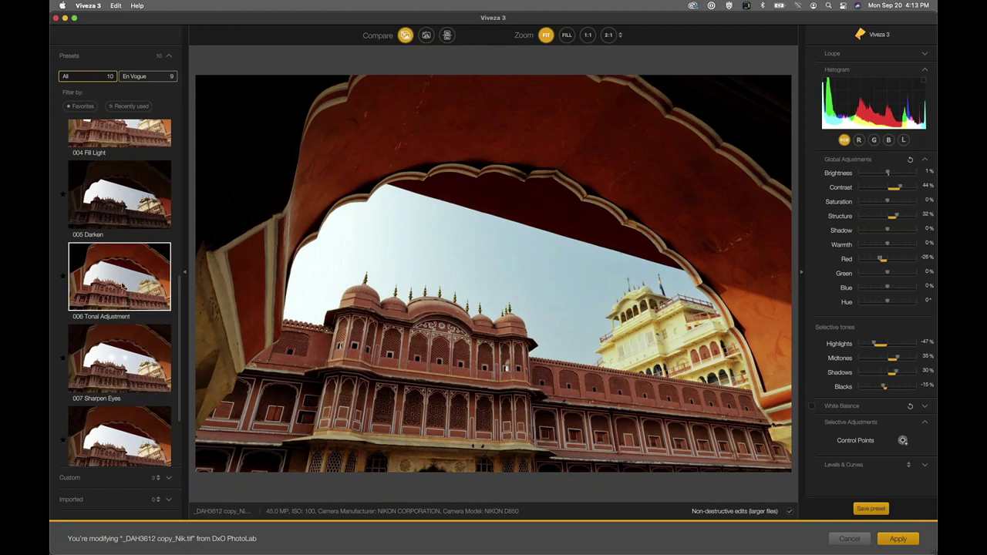
{"action": "left_click", "coordinate": [405, 37]}
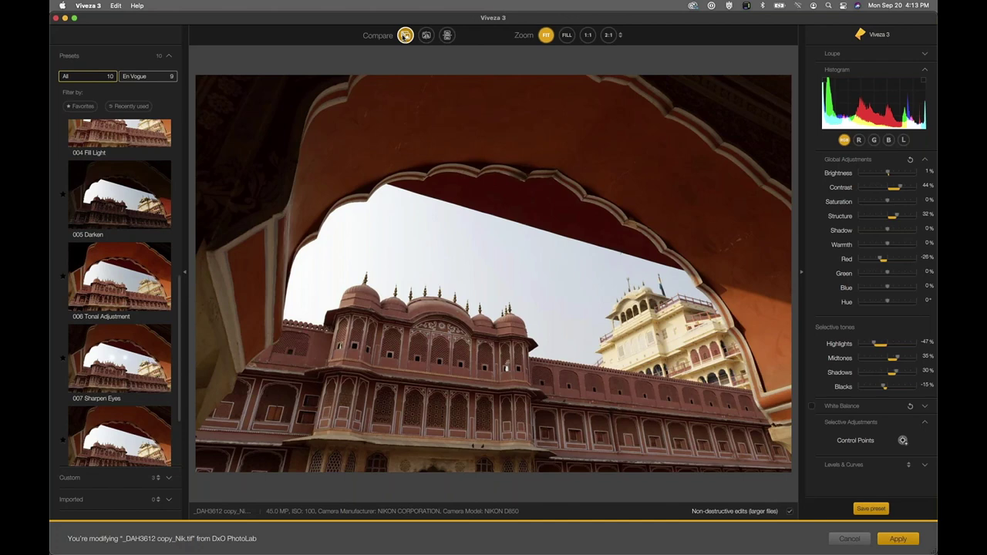
- Compare the edited photo with the original by switching the single-image view back and forth several times
{"action": "left_click", "coordinate": [405, 37]}
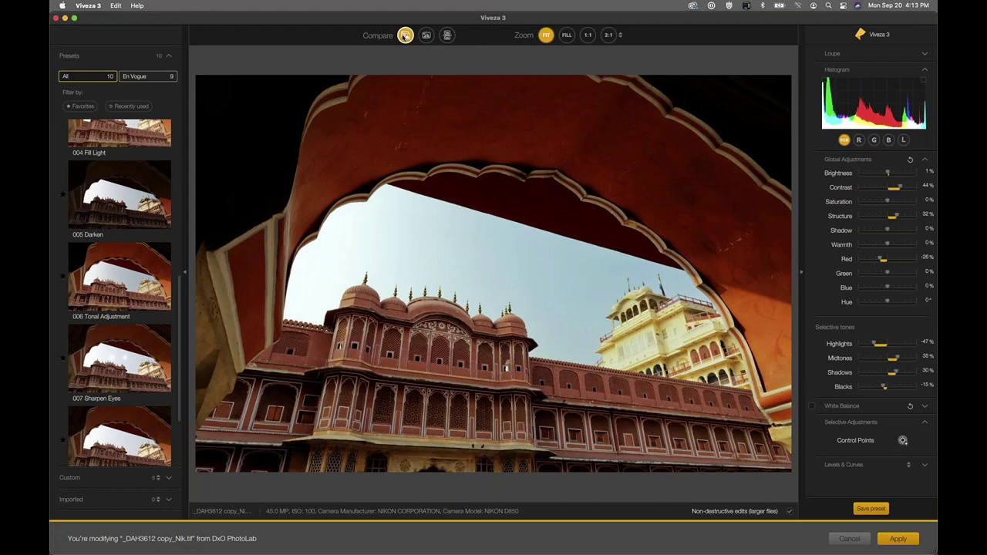
{"action": "left_click", "coordinate": [404, 36]}
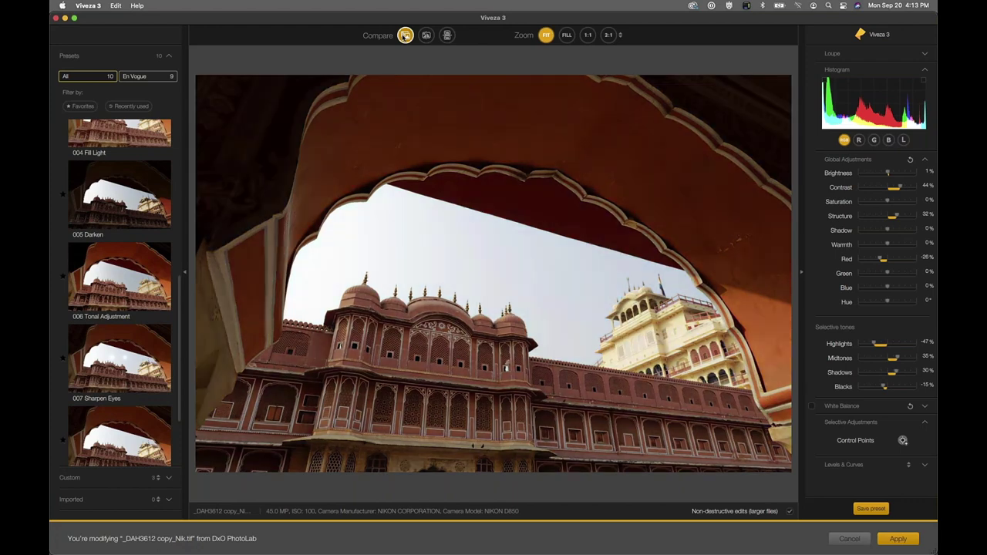
{"action": "left_click", "coordinate": [404, 37]}
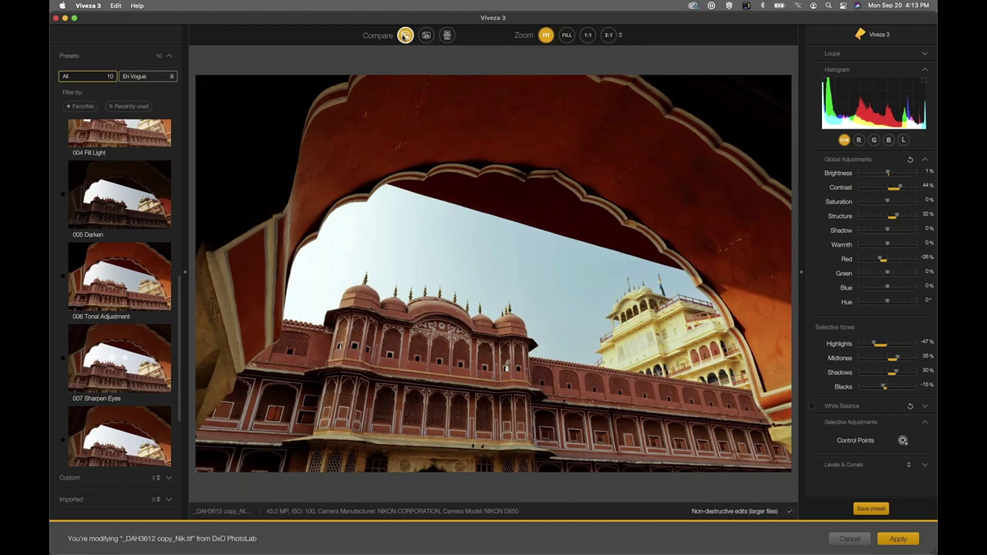
{"action": "left_click", "coordinate": [405, 36]}
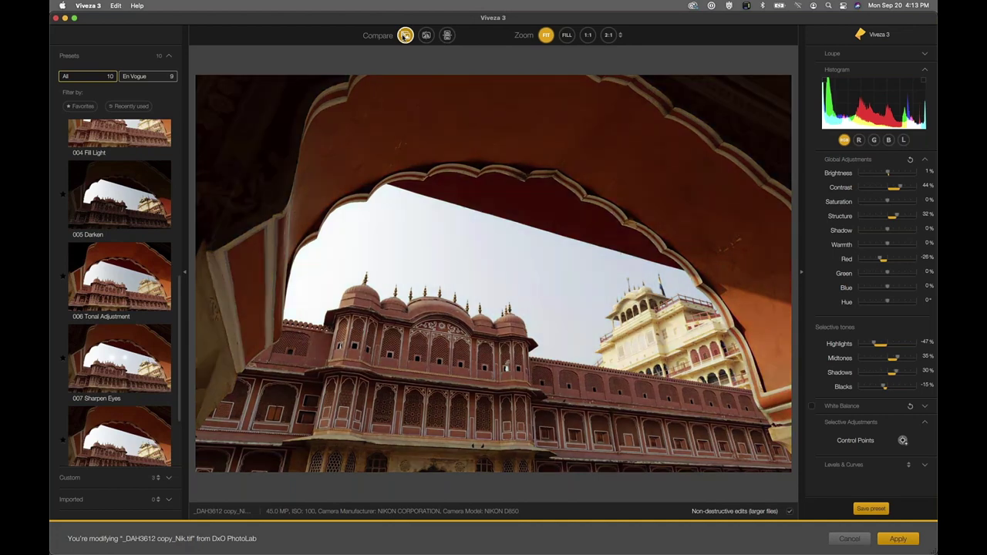
{"action": "left_click", "coordinate": [405, 36]}
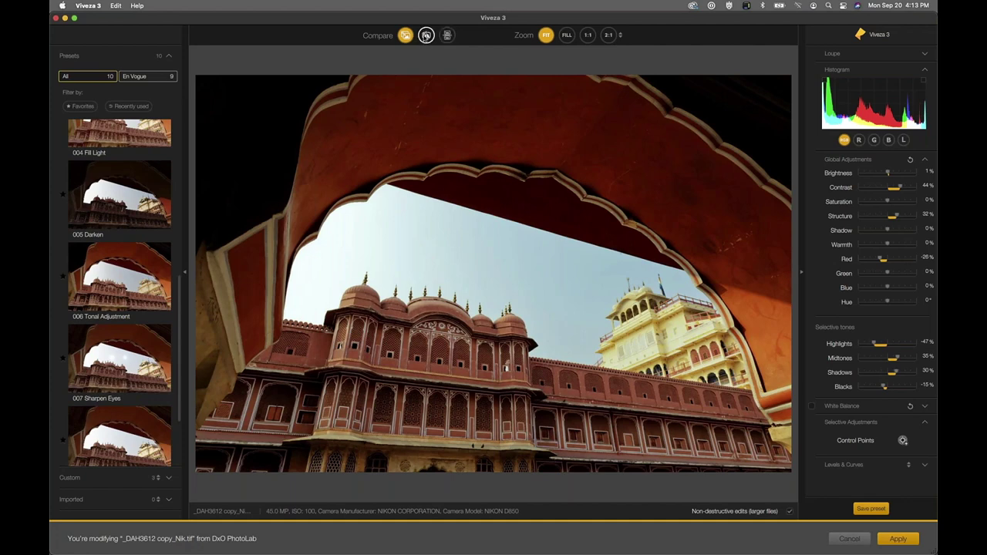
{"action": "left_click", "coordinate": [405, 36]}
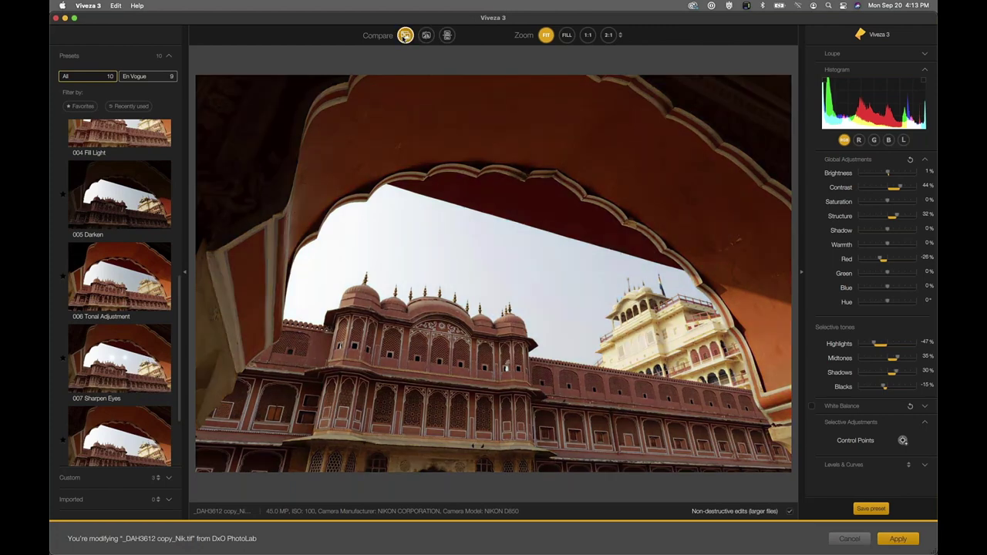
- Compare original and edited versions in the split view, moving the vertical divider across the arch and palace
{"action": "left_click", "coordinate": [425, 35]}
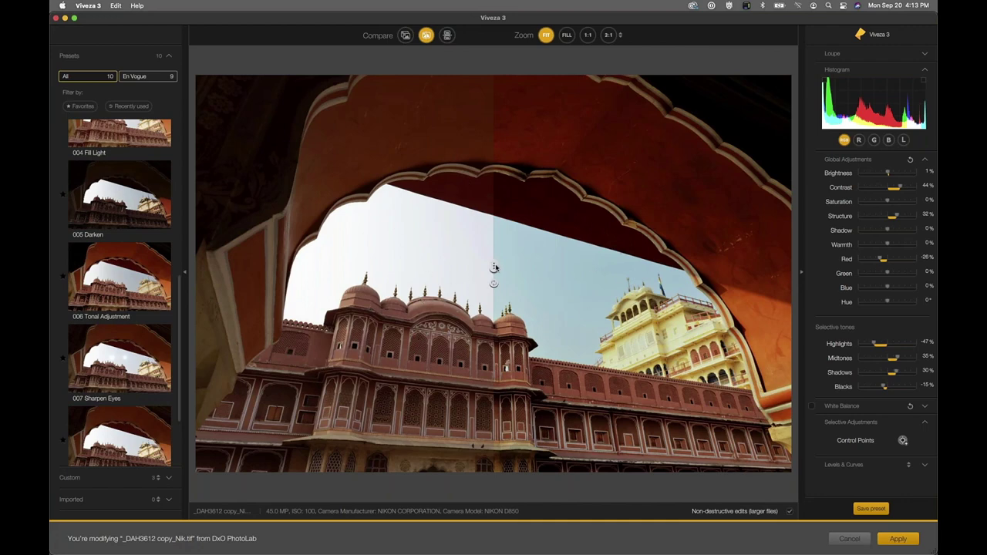
{"action": "left_click_drag", "start_coordinate": [493, 268], "coordinate": [678, 266]}
{"action": "left_click_drag", "start_coordinate": [499, 202], "coordinate": [550, 241]}
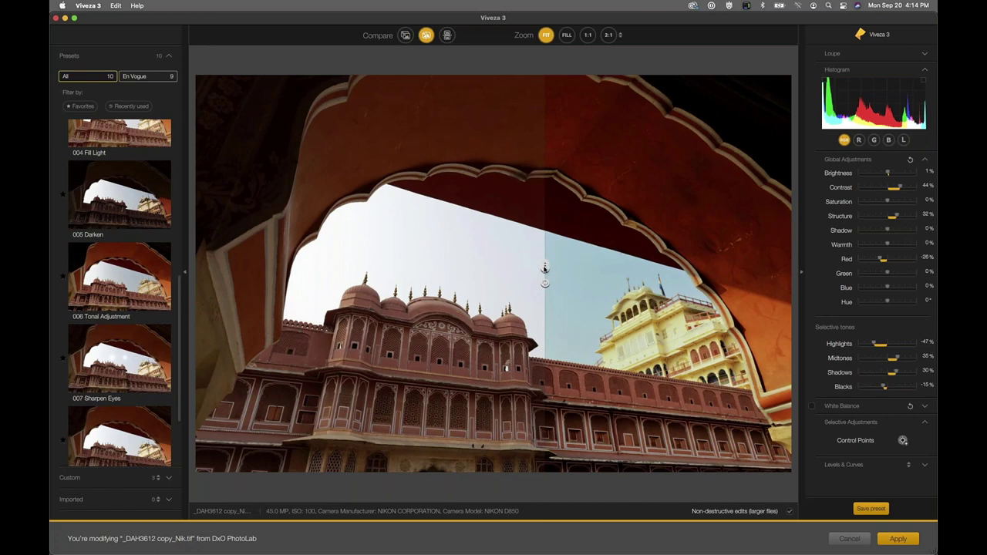
{"action": "left_click_drag", "start_coordinate": [544, 267], "coordinate": [325, 267]}
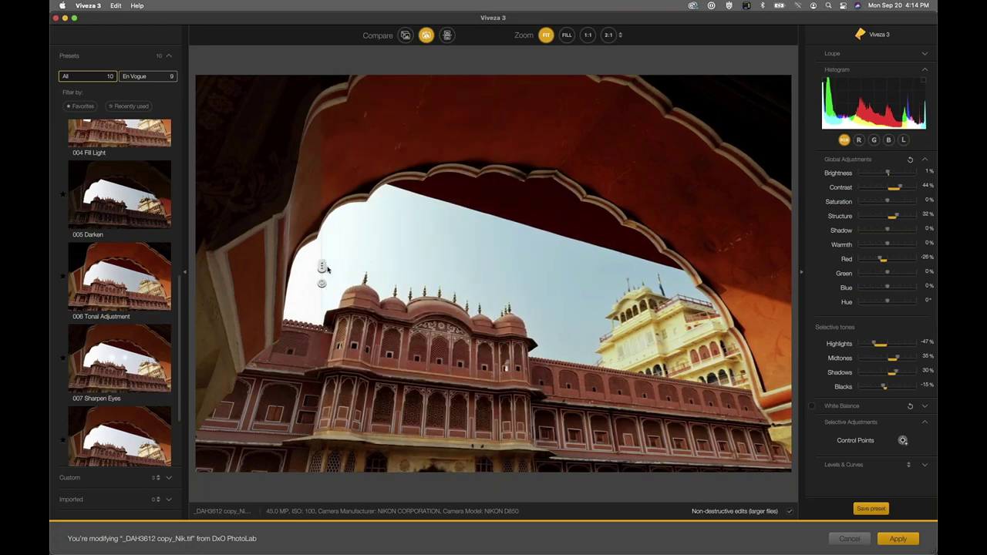
{"action": "left_click_drag", "start_coordinate": [321, 267], "coordinate": [479, 264]}
{"action": "left_click_drag", "start_coordinate": [544, 262], "coordinate": [503, 259]}
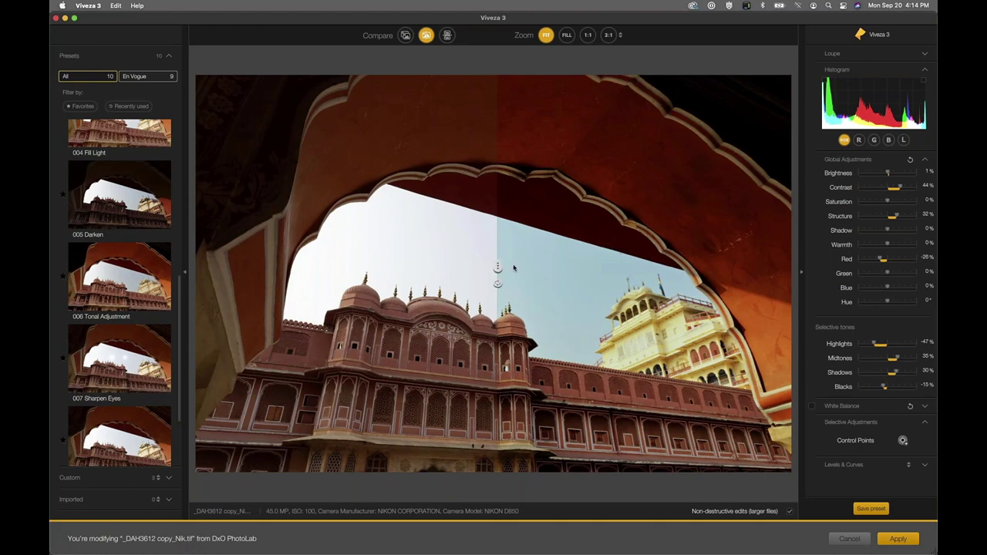
- Turn the split comparison to a horizontal divider, inspect the photo, and return it to a vertical divider
{"action": "left_click", "coordinate": [496, 284]}
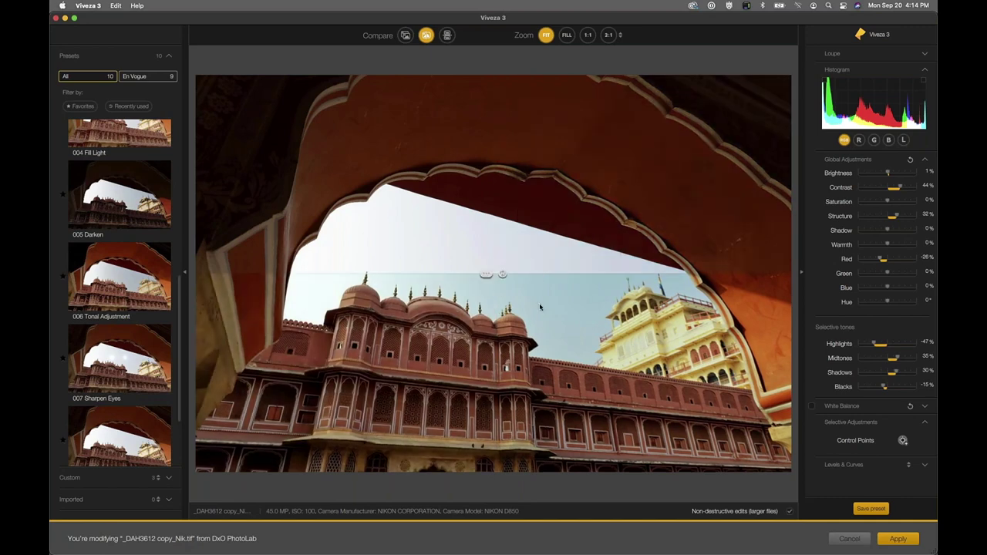
{"action": "left_click_drag", "start_coordinate": [485, 276], "coordinate": [535, 282]}
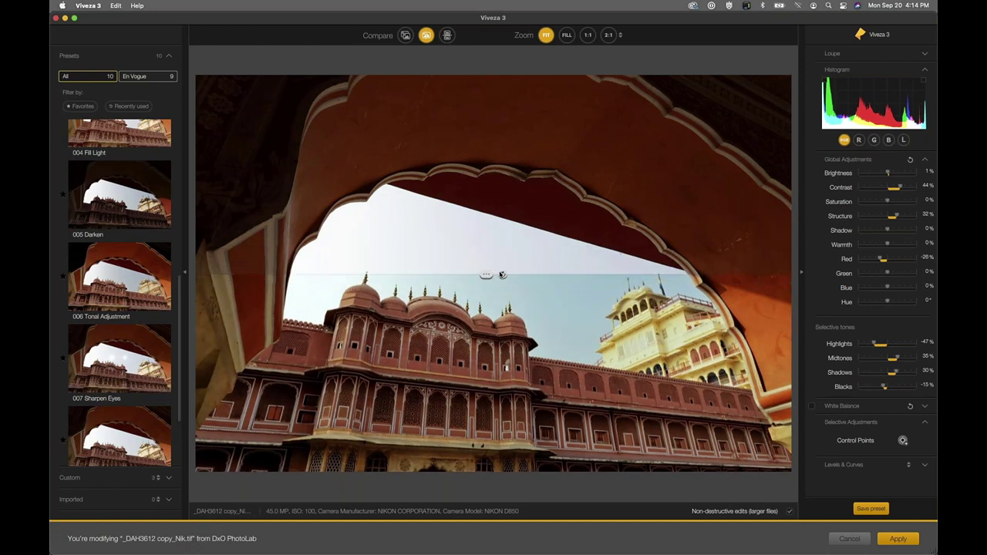
{"action": "left_click", "coordinate": [502, 275]}
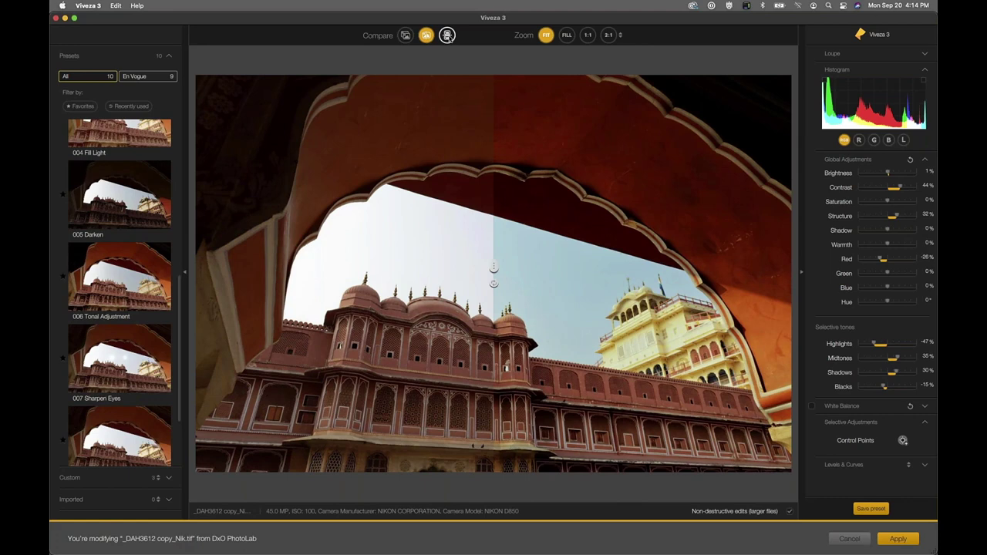
- Compare the original and edited photos as two full images, stacked and side by side, and return to the single-image view
{"action": "left_click", "coordinate": [447, 36]}
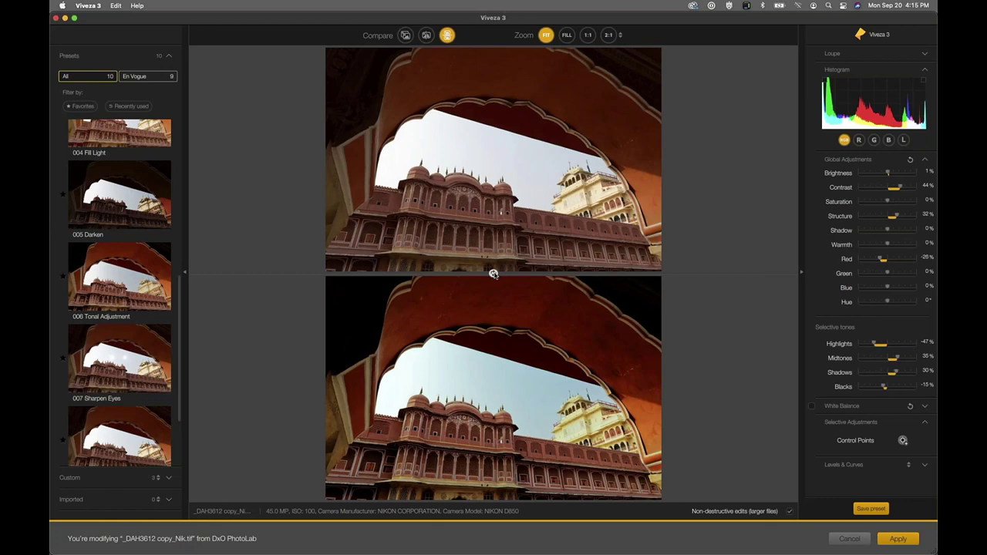
{"action": "left_click", "coordinate": [493, 274]}
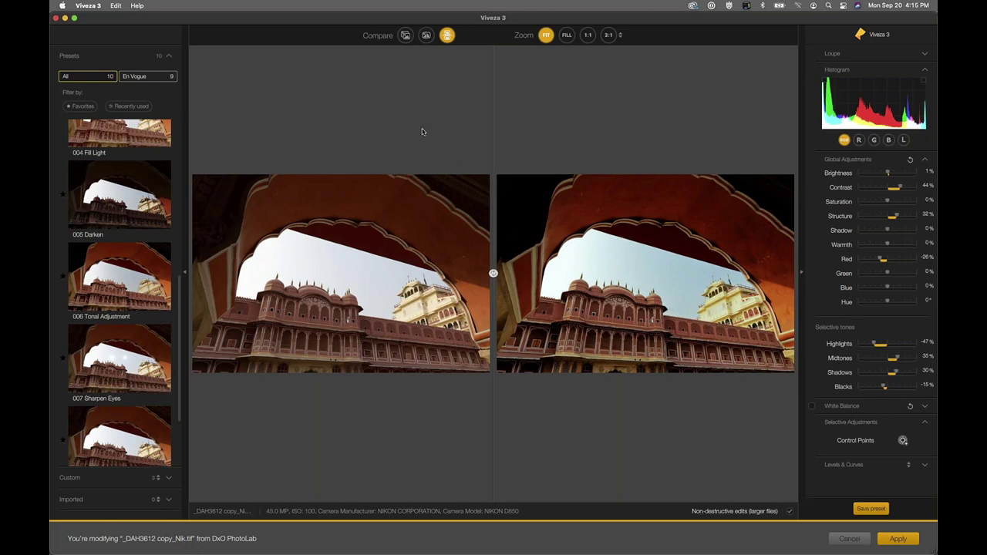
{"action": "key", "text": "Tab"}
{"action": "left_click", "coordinate": [405, 35]}
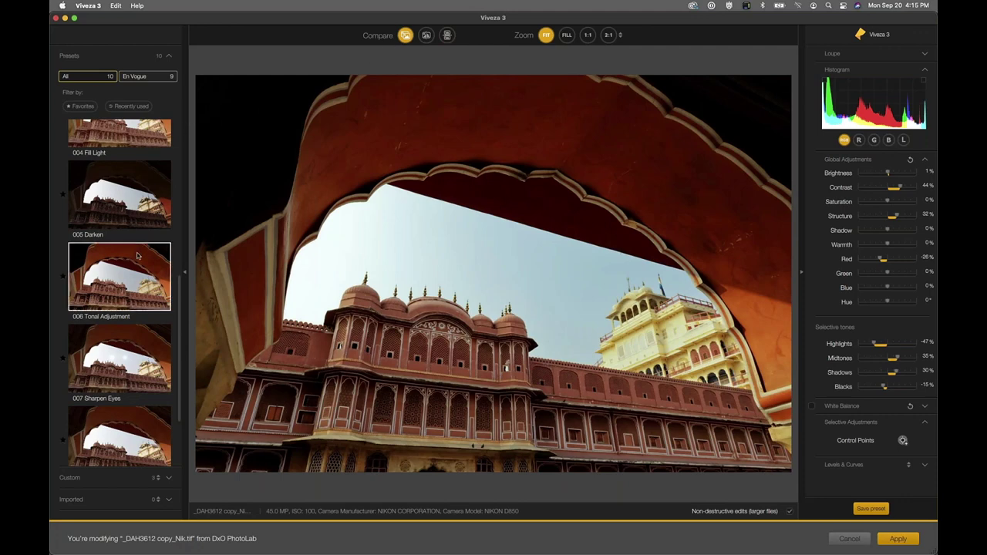
- Apply the High Key preset from the custom presets, accepting replacement of the current parameters
{"action": "scroll", "coordinate": [143, 351], "scroll_direction": "down", "scroll_amount": 2}
{"action": "scroll", "coordinate": [143, 351], "scroll_direction": "down", "scroll_amount": 2}
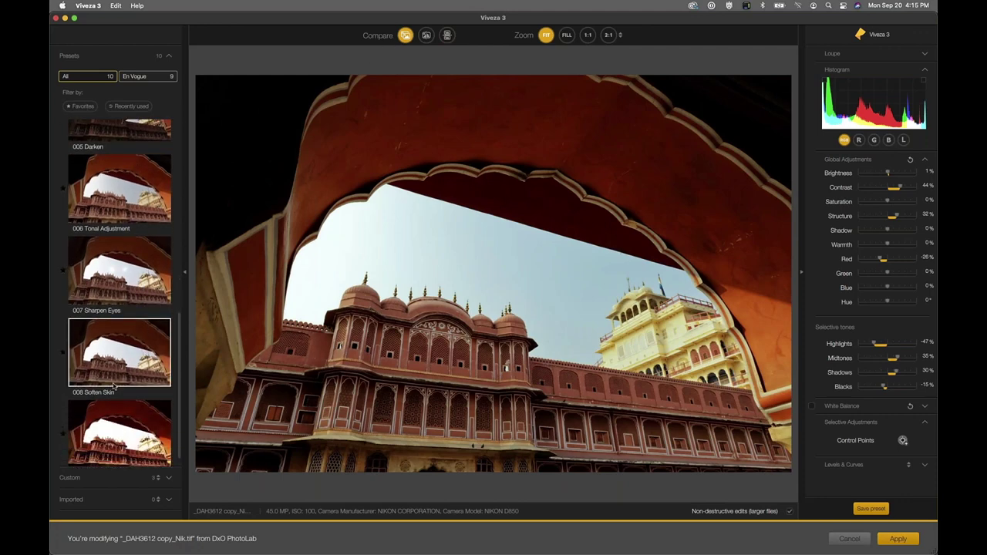
{"action": "left_click", "coordinate": [70, 478]}
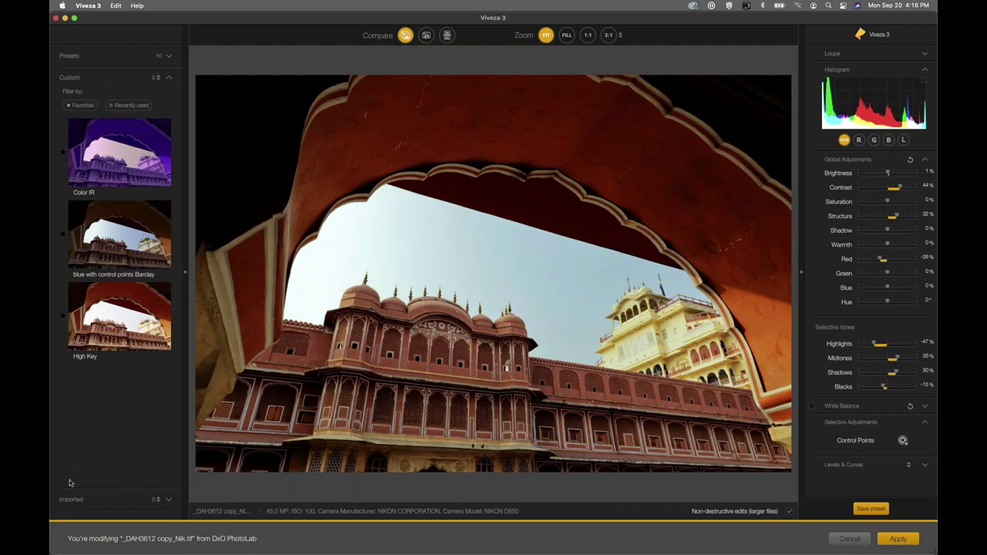
{"action": "left_click", "coordinate": [71, 57]}
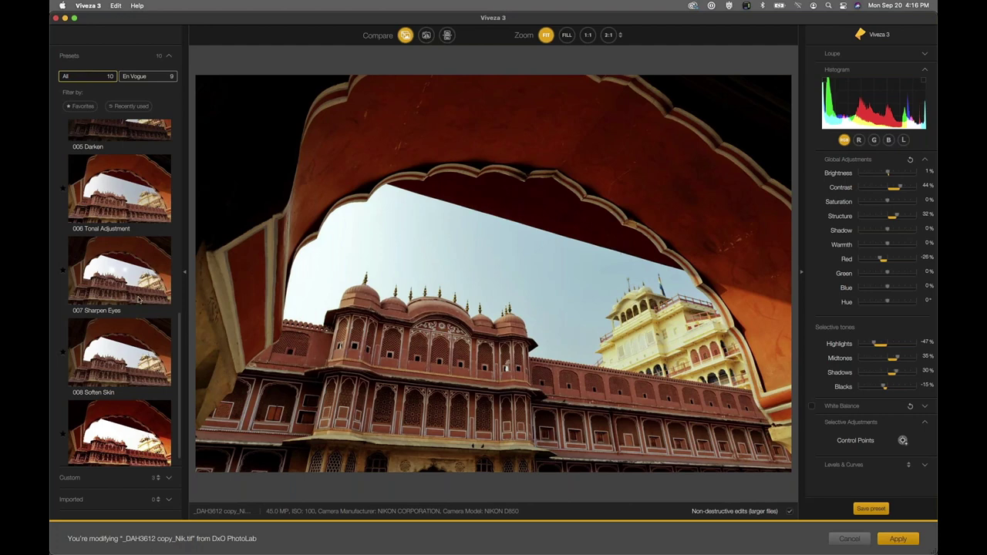
{"action": "left_click", "coordinate": [169, 482]}
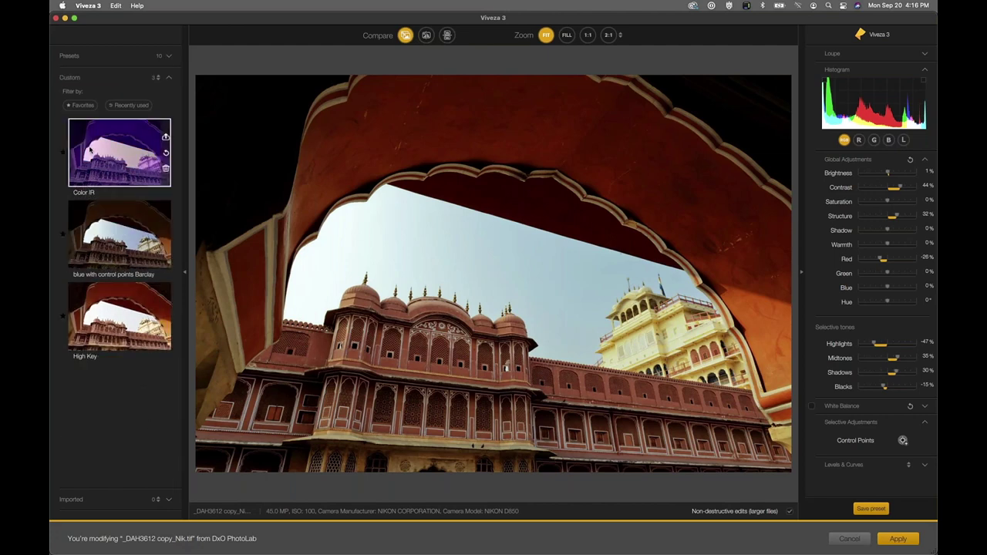
{"action": "left_click", "coordinate": [111, 327]}
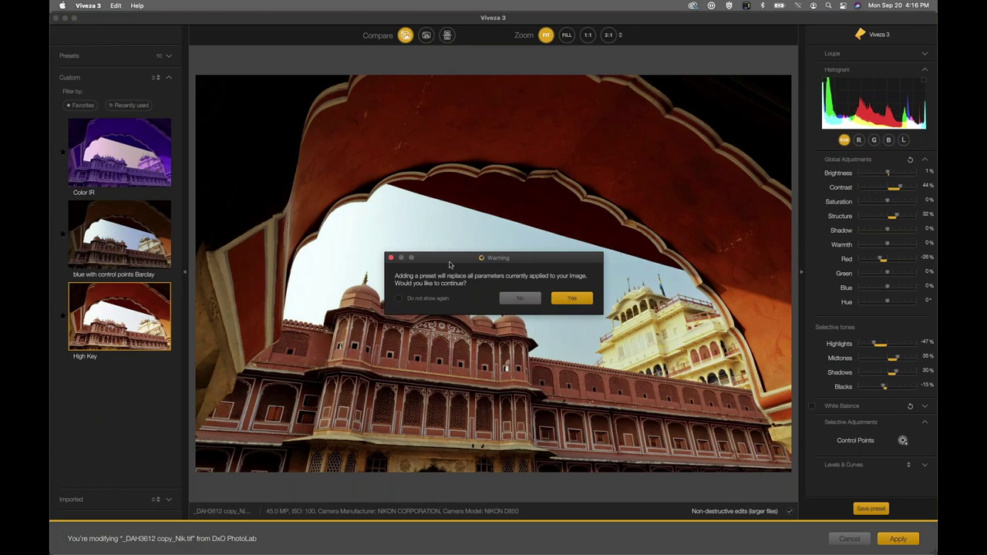
{"action": "left_click", "coordinate": [569, 298]}
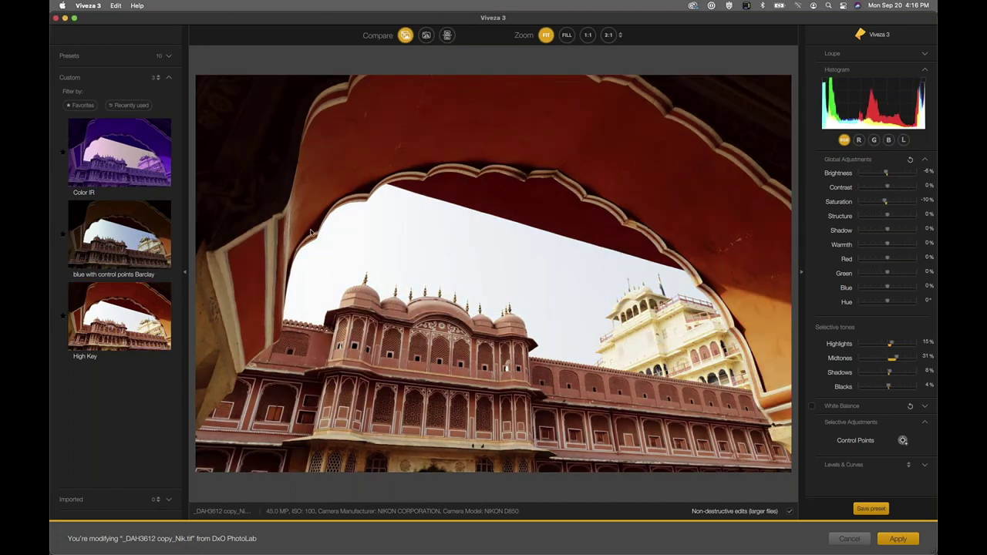
- Replace the current look with the Color IR custom preset
{"action": "mouse_move", "coordinate": [135, 171]}
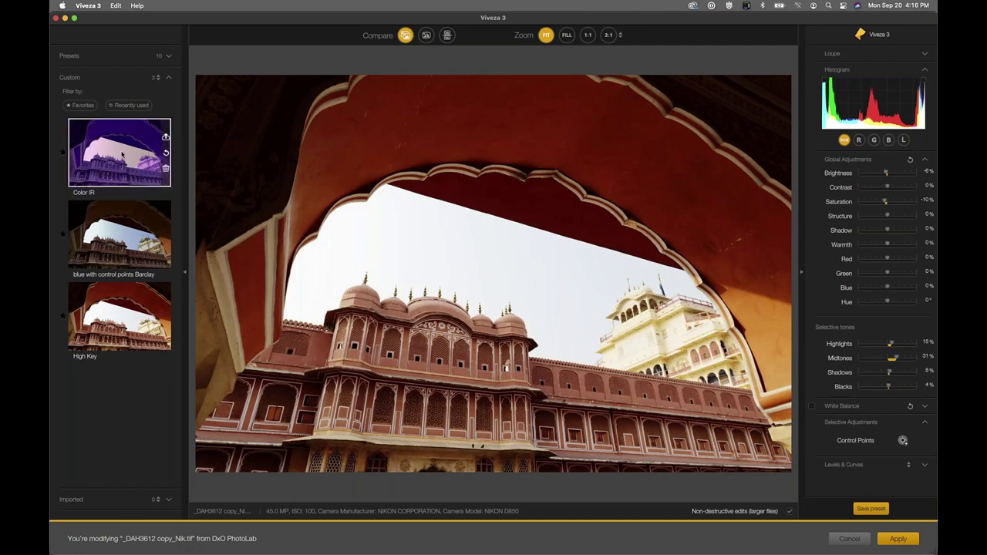
{"action": "left_click", "coordinate": [111, 153]}
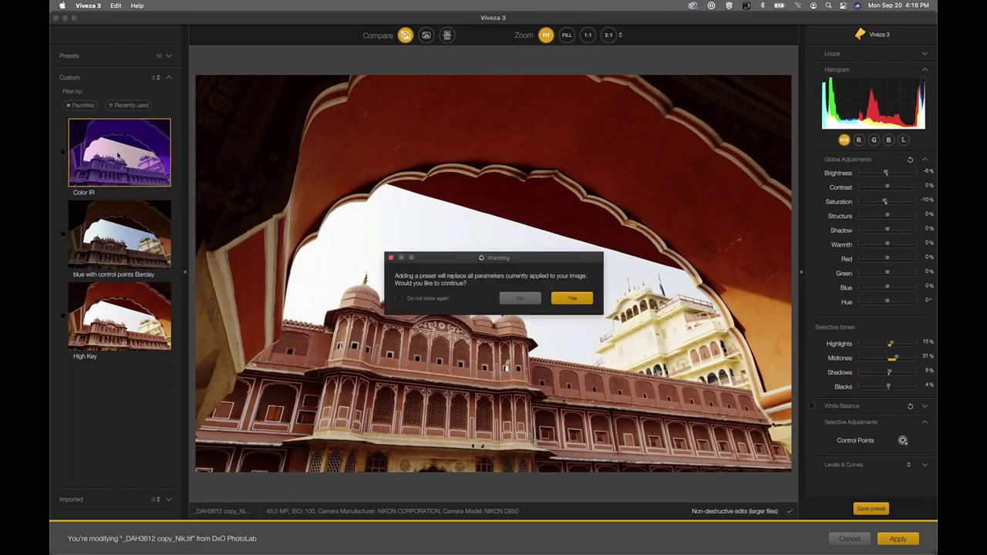
{"action": "left_click", "coordinate": [578, 303]}
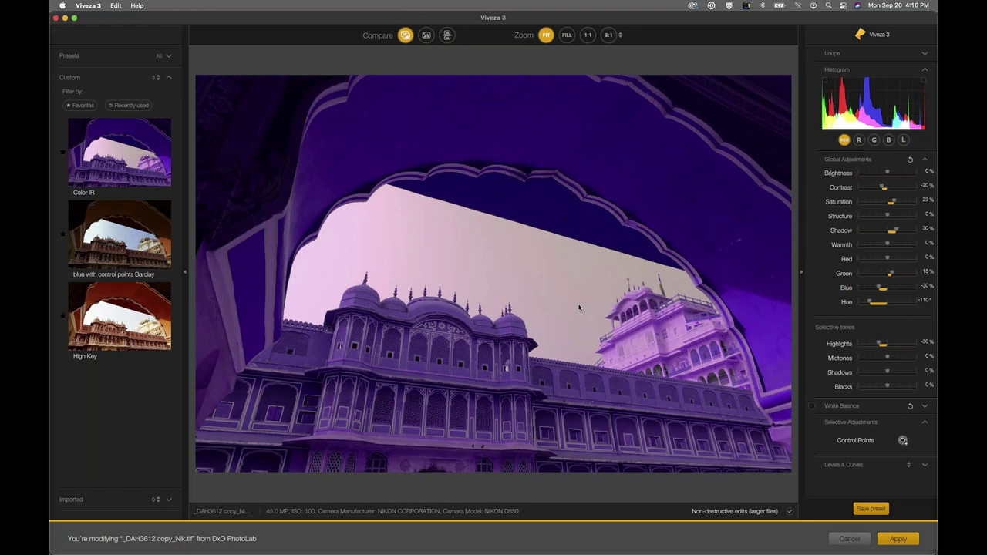
- Reapply the High Key custom preset in place of the Color IR look
{"action": "mouse_move", "coordinate": [130, 167]}
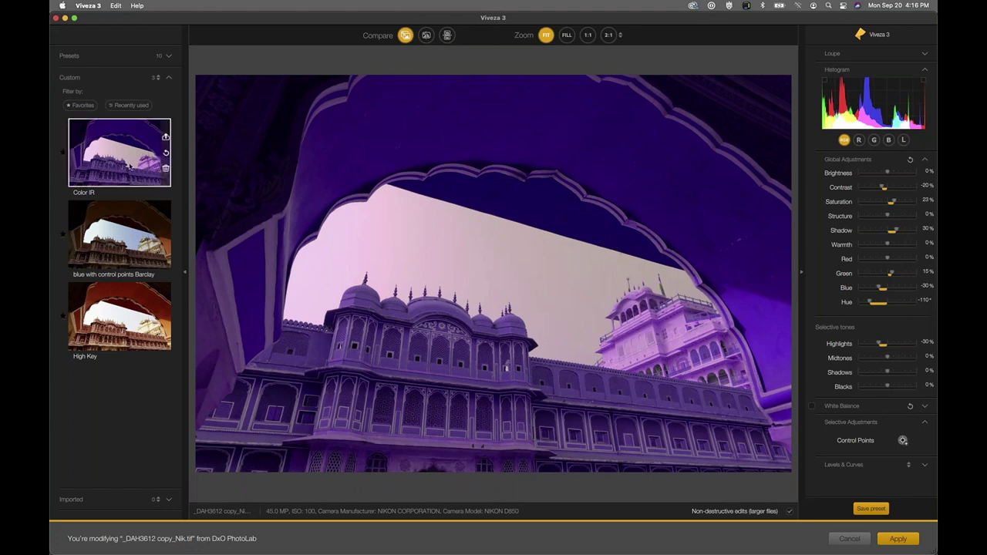
{"action": "left_click", "coordinate": [141, 336]}
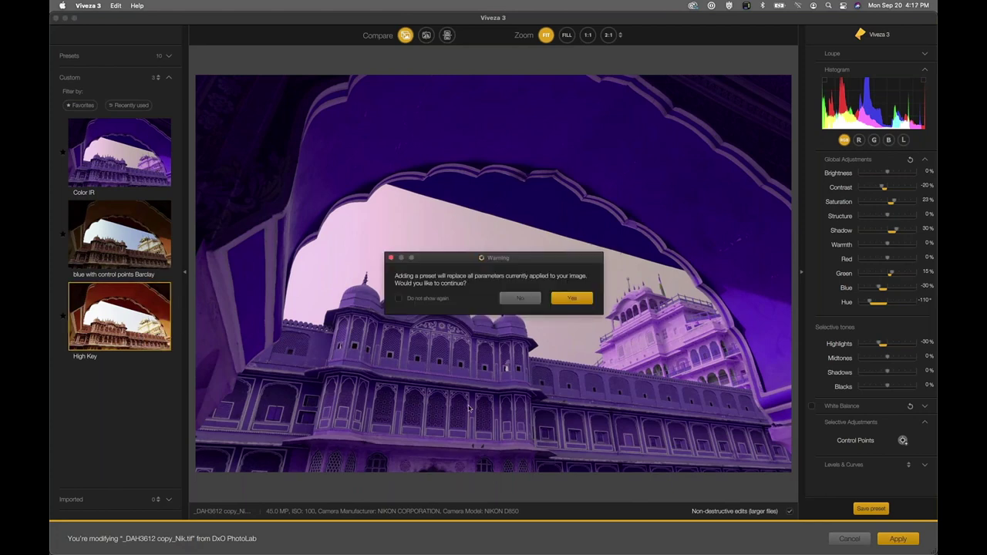
{"action": "left_click", "coordinate": [582, 301]}
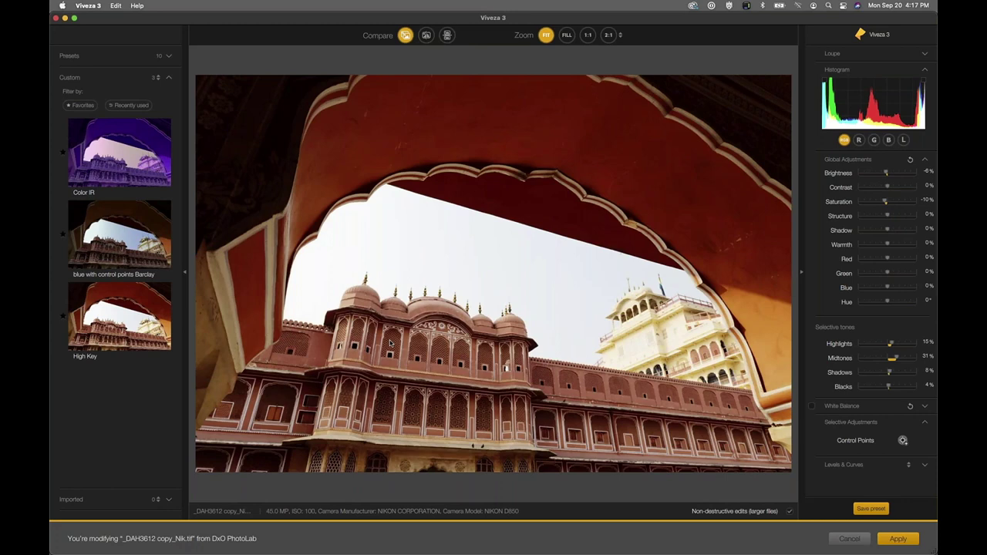
- Apply the Viveza 3 edits to return to DxO PhotoLab, and display the edited copy _DAH3612 copy_Nik.tif
{"action": "mouse_move", "coordinate": [137, 165]}
{"action": "left_click", "coordinate": [898, 539]}
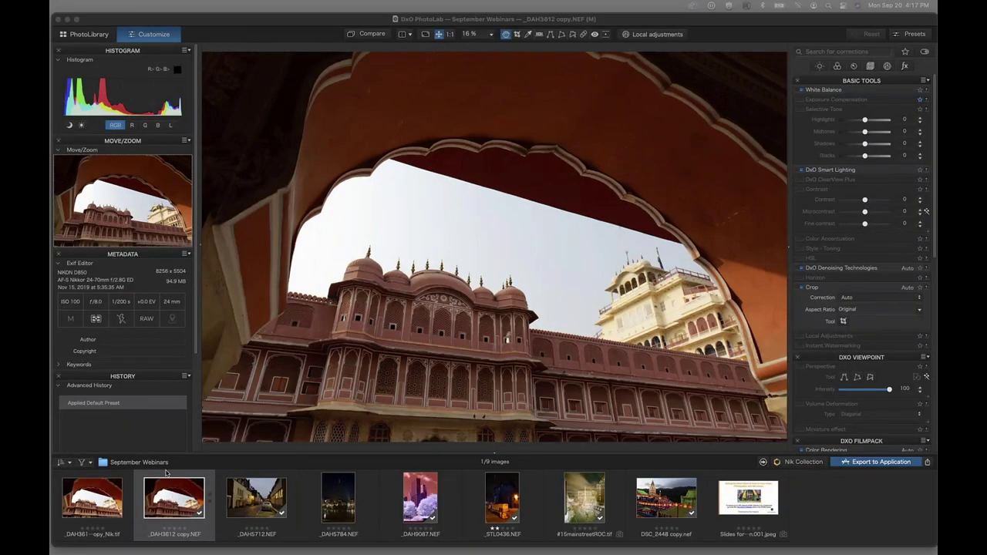
{"action": "left_click", "coordinate": [88, 513]}
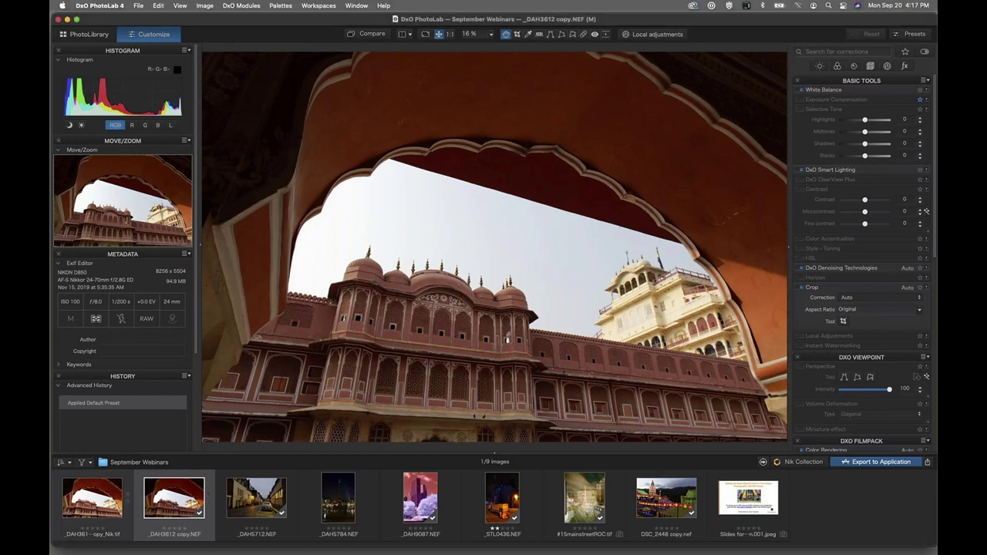
{"action": "left_click", "coordinate": [83, 509]}
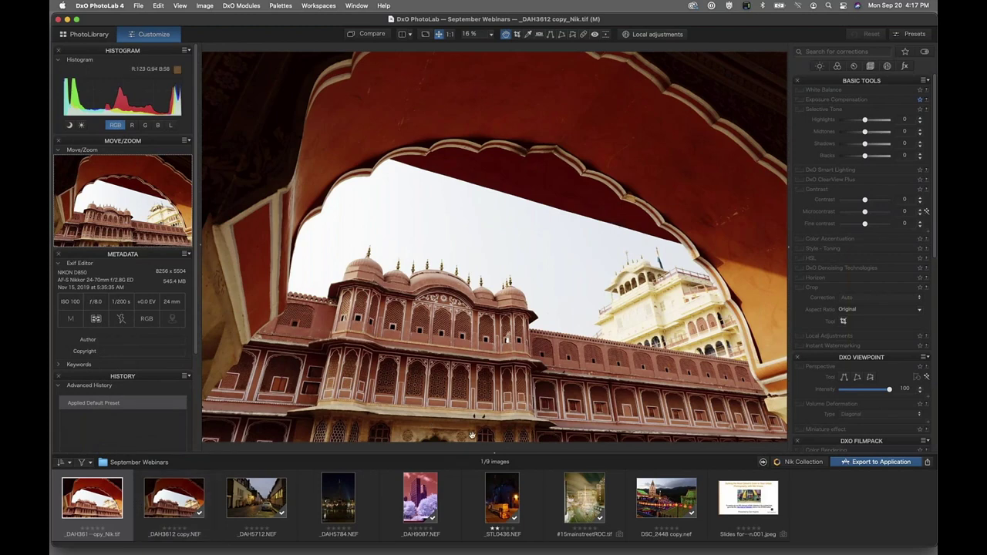
- Select DSC_2448 copy.nef and send it from DxO PhotoLab to Viveza 3 through the Nik Collection plugin selector
{"action": "left_click", "coordinate": [583, 500]}
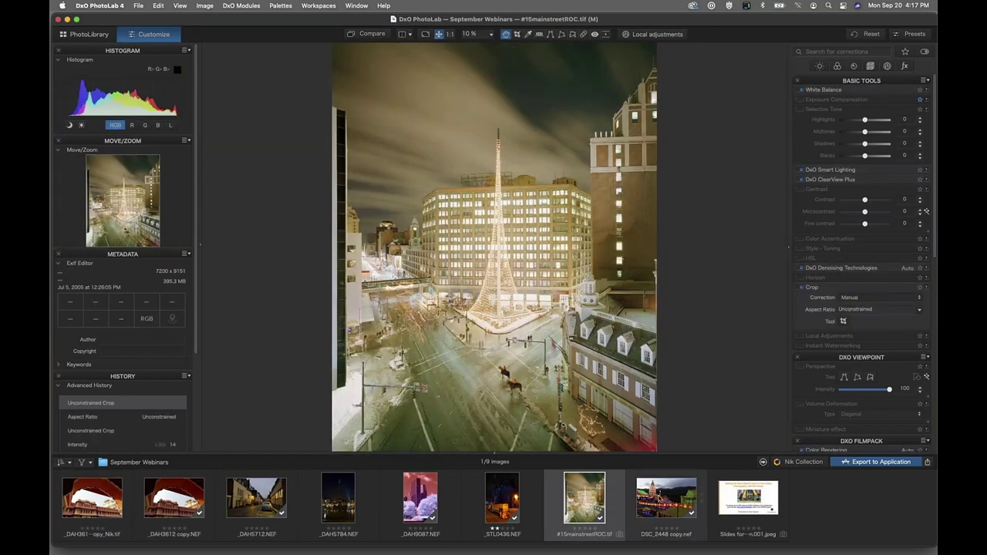
{"action": "left_click", "coordinate": [666, 497]}
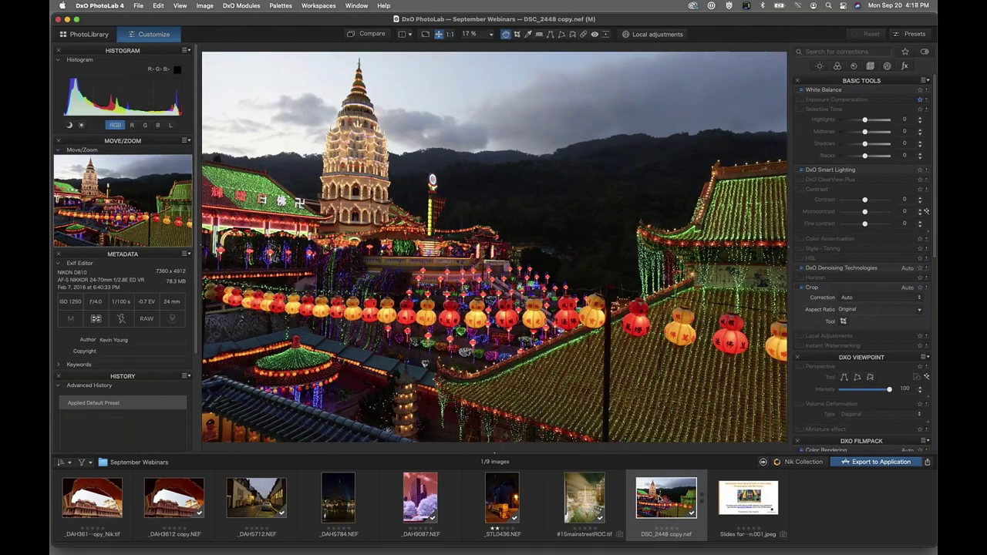
{"action": "mouse_move", "coordinate": [666, 497]}
{"action": "left_click", "coordinate": [803, 461]}
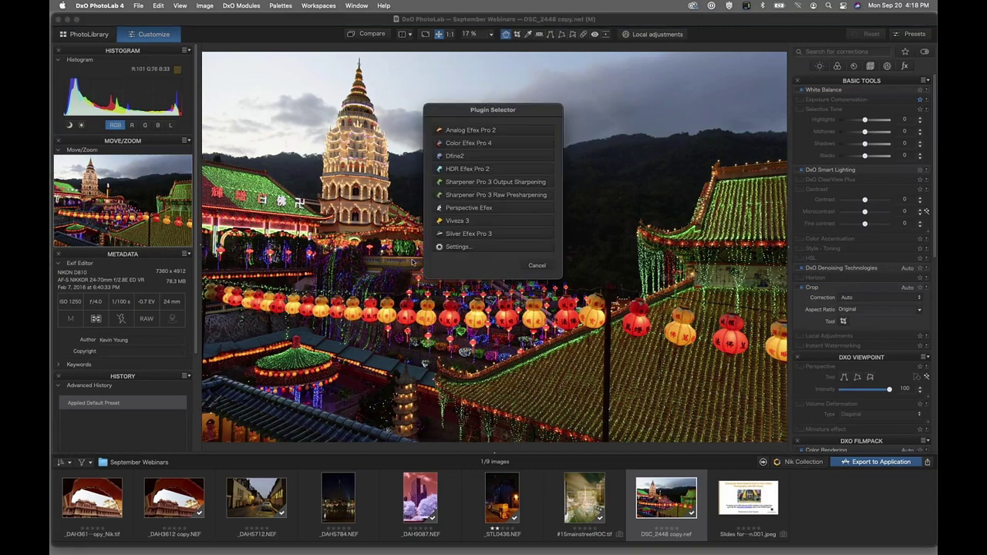
{"action": "left_click", "coordinate": [494, 234]}
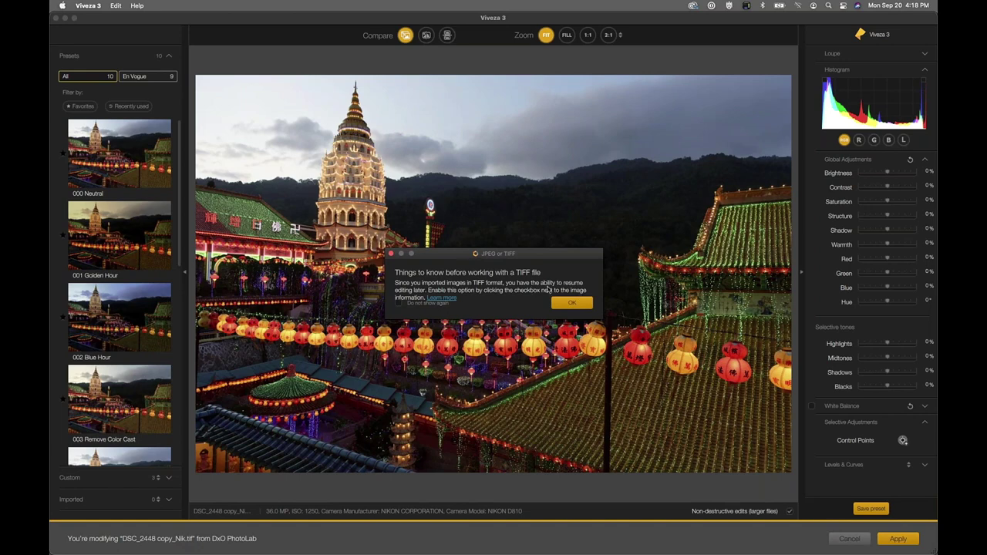
- Dismiss the notice about working with TIFF files and hide the presets panel to enlarge the photo preview
{"action": "left_click_drag", "start_coordinate": [508, 254], "coordinate": [494, 183]}
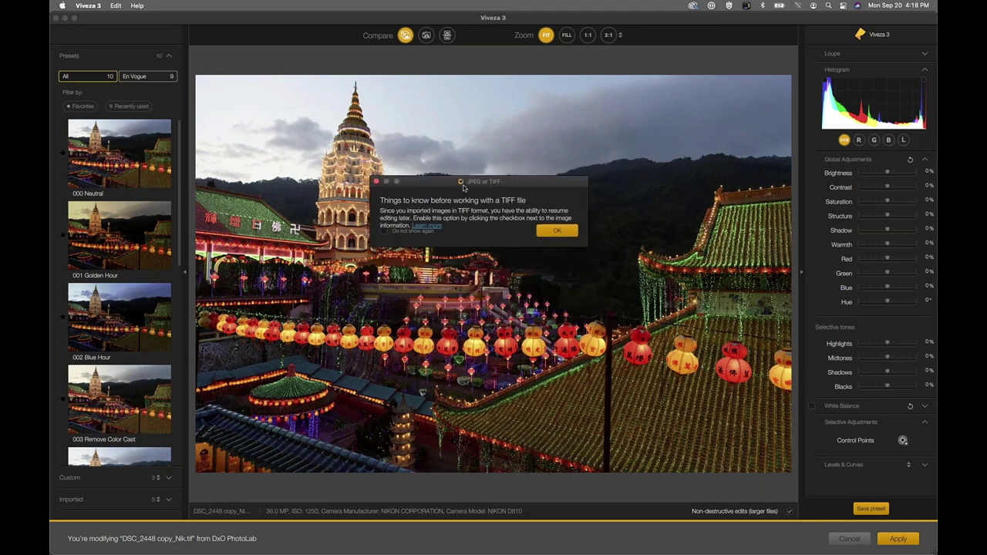
{"action": "left_click", "coordinate": [555, 232]}
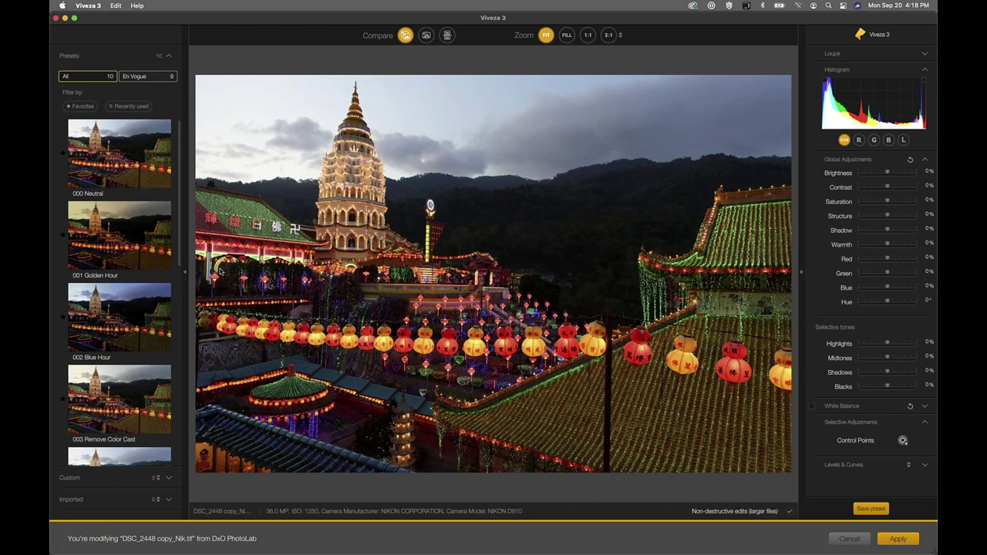
{"action": "left_click", "coordinate": [185, 275]}
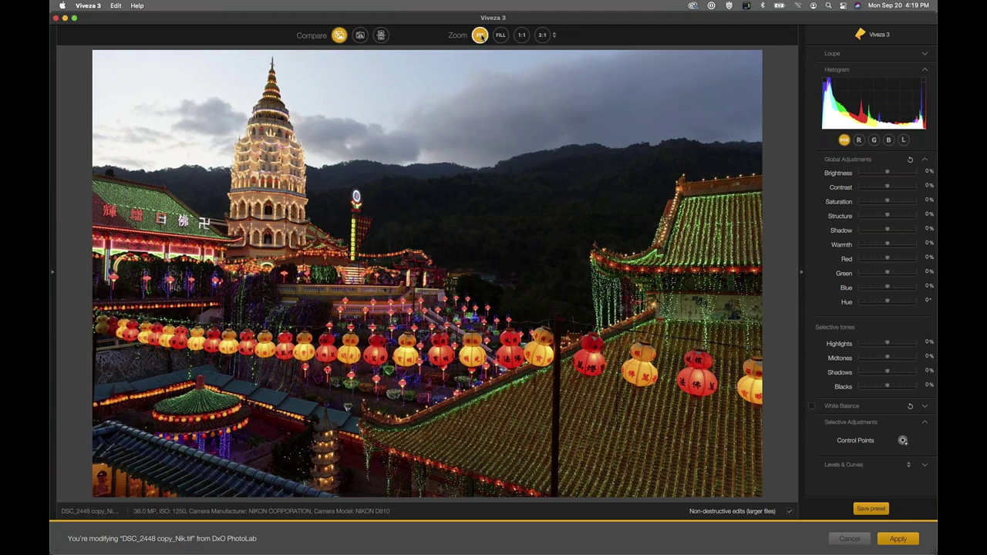
- Inspect the temple photo at Fill and 1:1 zoom, repositioning the visible area, and return to the fitted view
{"action": "left_click", "coordinate": [500, 35]}
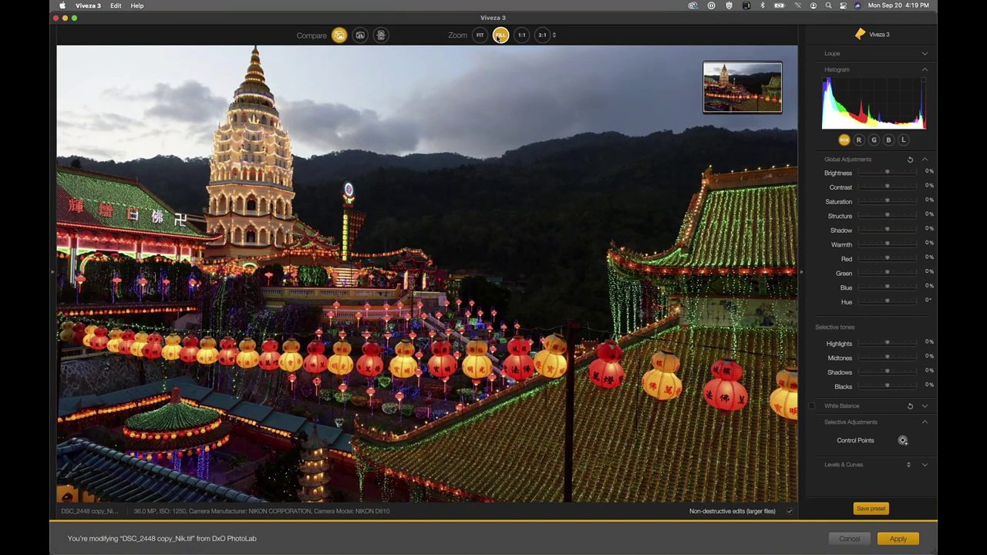
{"action": "left_click", "coordinate": [737, 100]}
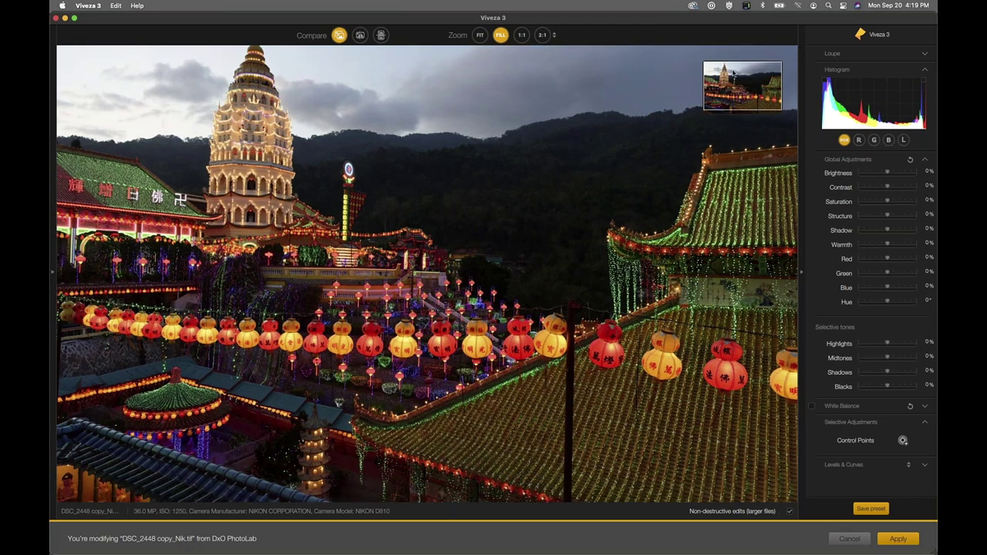
{"action": "left_click", "coordinate": [732, 71]}
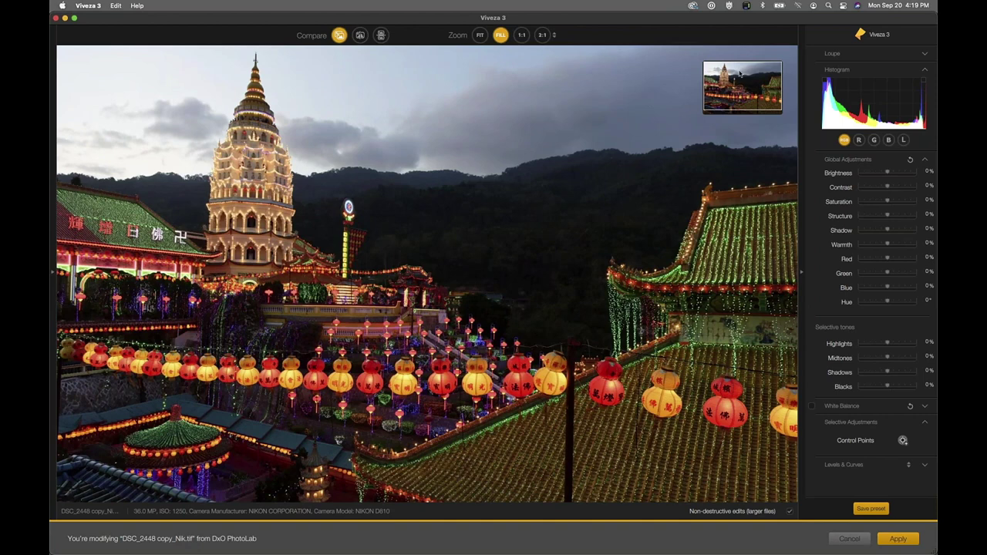
{"action": "scroll", "coordinate": [747, 120], "scroll_direction": "down", "scroll_amount": 1}
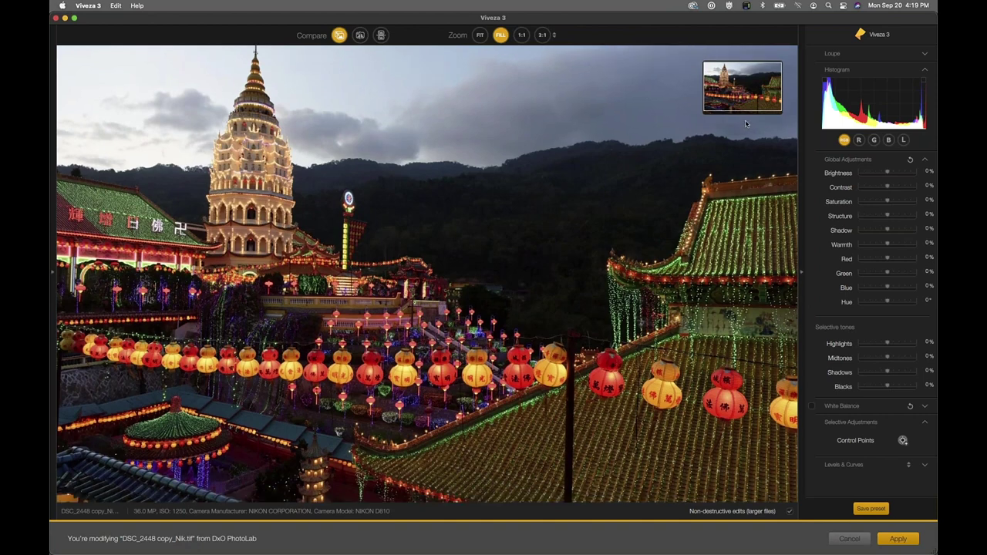
{"action": "left_click", "coordinate": [521, 35]}
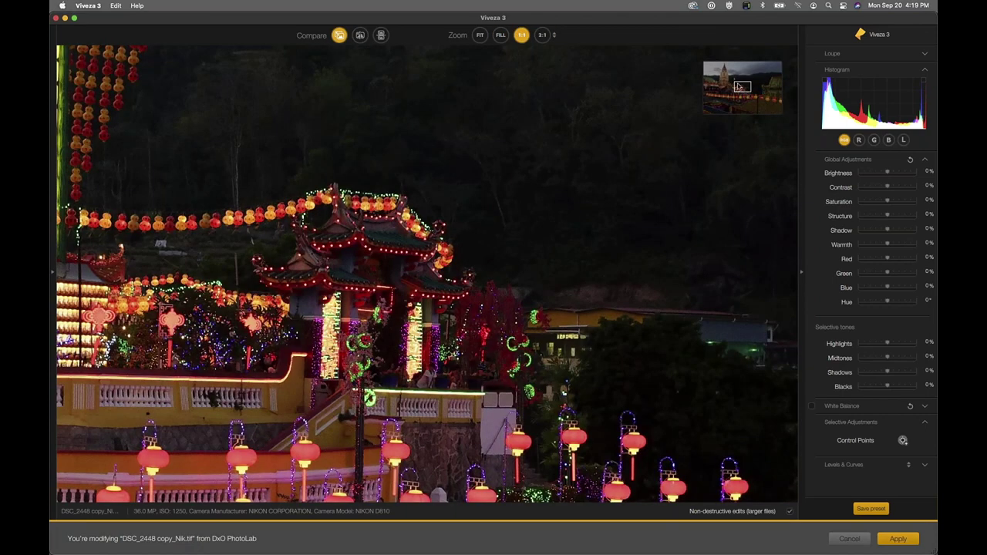
{"action": "left_click_drag", "start_coordinate": [742, 89], "coordinate": [745, 106]}
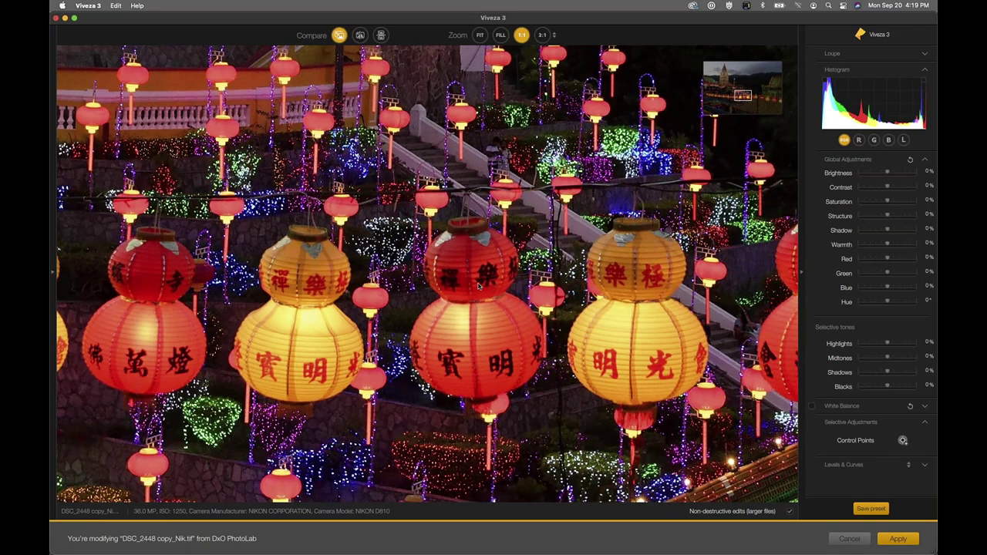
{"action": "key", "text": "super+0"}
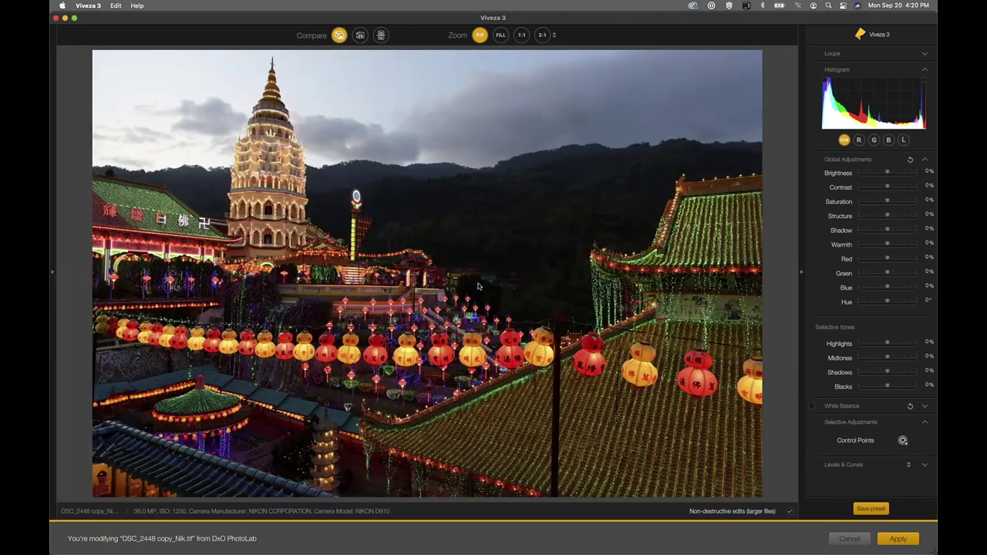
- Examine the photo's detail at 1:1 zoom, from the illuminated gate down to the large hanging lanterns
{"action": "left_click", "coordinate": [521, 34]}
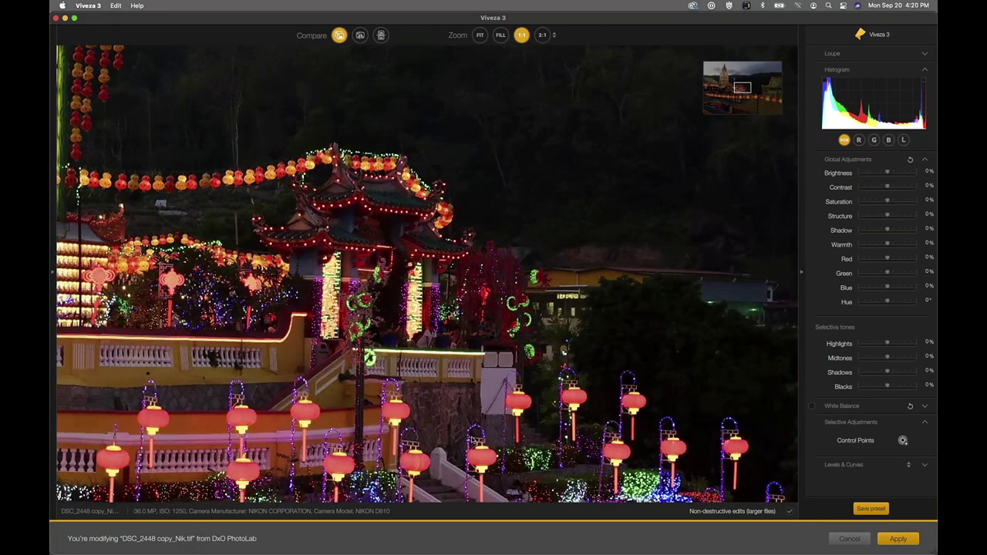
{"action": "scroll", "coordinate": [427, 275], "scroll_direction": "left", "scroll_amount": 5}
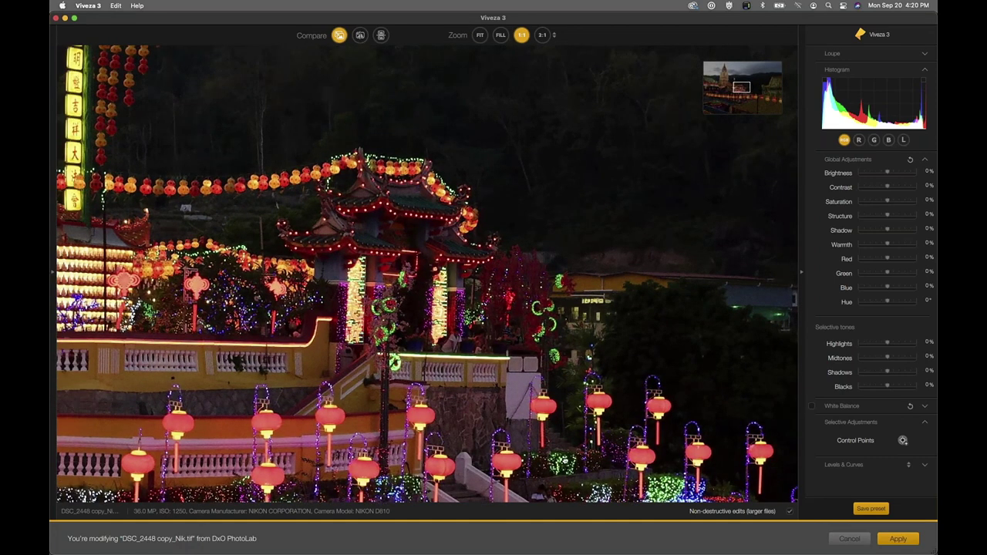
{"action": "scroll", "coordinate": [476, 373], "scroll_direction": "left", "scroll_amount": 3}
{"action": "scroll", "coordinate": [475, 373], "scroll_direction": "down", "scroll_amount": 5}
{"action": "scroll", "coordinate": [475, 373], "scroll_direction": "right", "scroll_amount": 5}
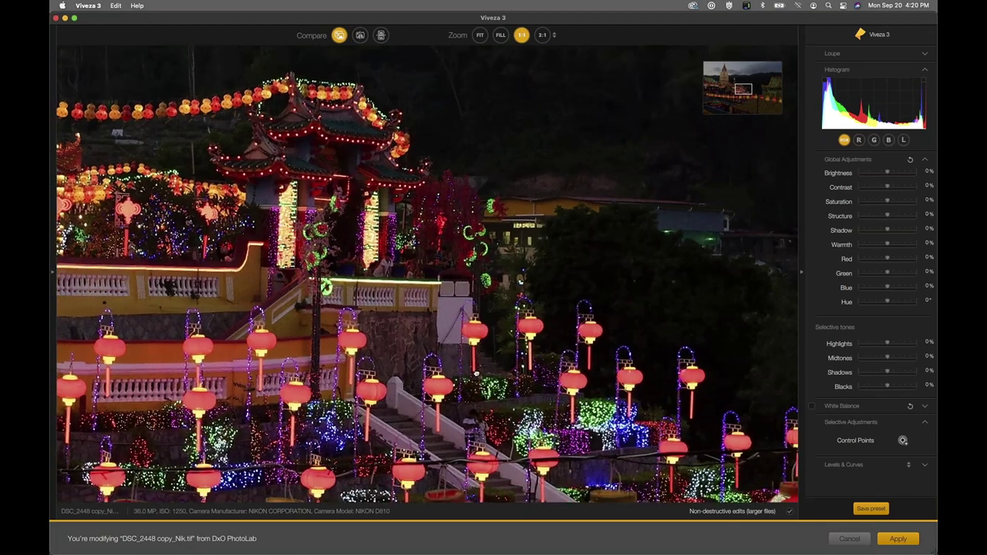
{"action": "scroll", "coordinate": [476, 373], "scroll_direction": "down", "scroll_amount": 10}
{"action": "scroll", "coordinate": [476, 373], "scroll_direction": "right", "scroll_amount": 3}
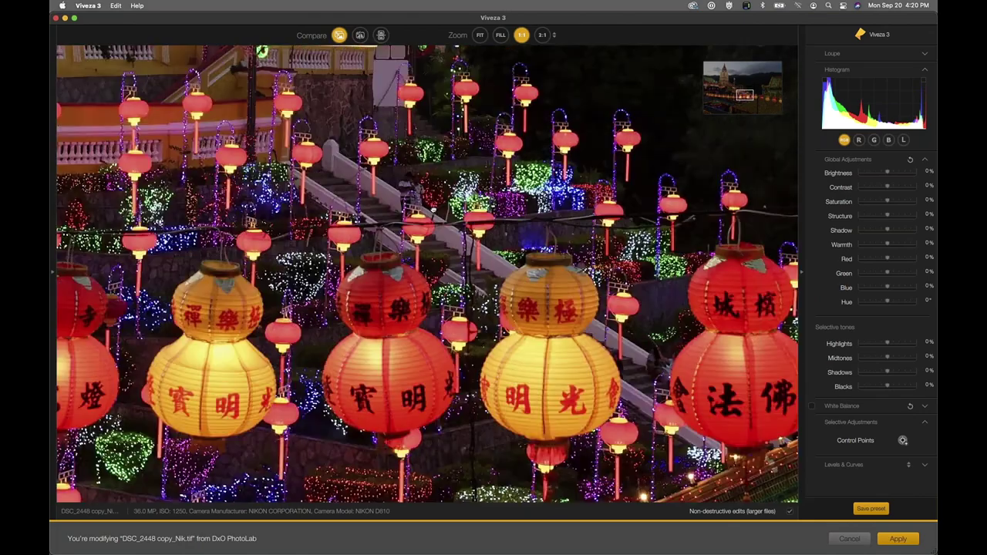
{"action": "scroll", "coordinate": [428, 274], "scroll_direction": "down", "scroll_amount": 4}
{"action": "scroll", "coordinate": [427, 273], "scroll_direction": "right", "scroll_amount": 1}
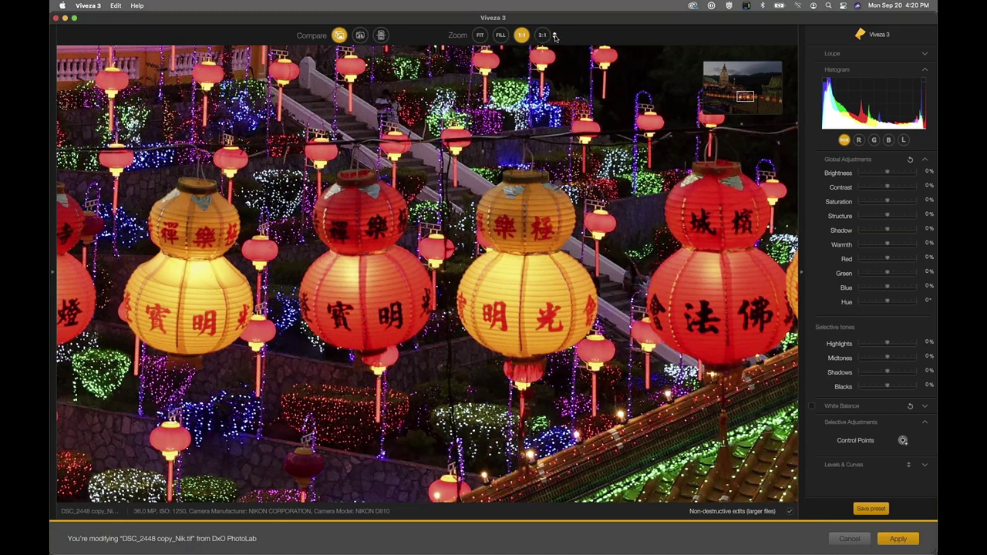
- Check the photo at the 1:2 zoom ratio and return to the fitted view
{"action": "left_click", "coordinate": [555, 37]}
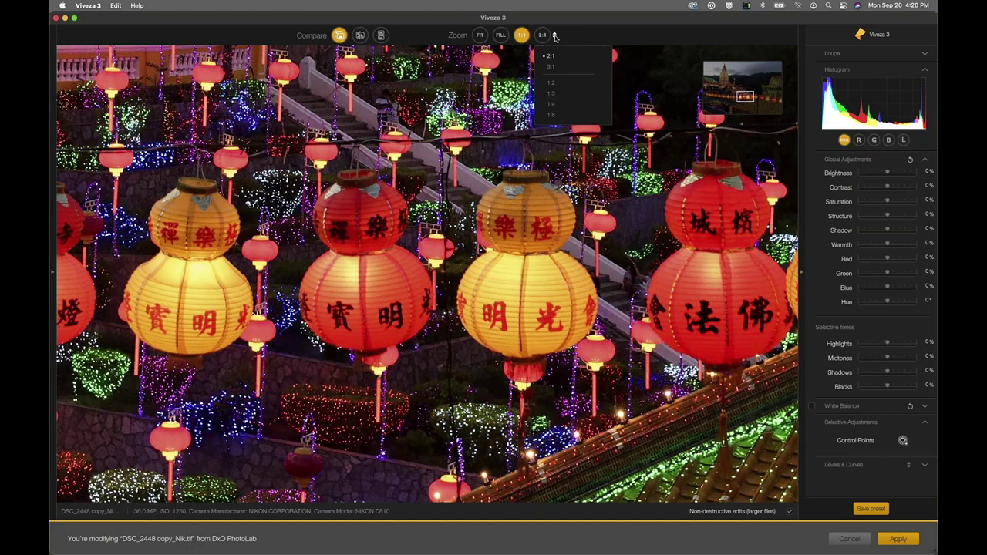
{"action": "left_click", "coordinate": [555, 36]}
{"action": "left_click", "coordinate": [555, 36]}
{"action": "left_click", "coordinate": [555, 83]}
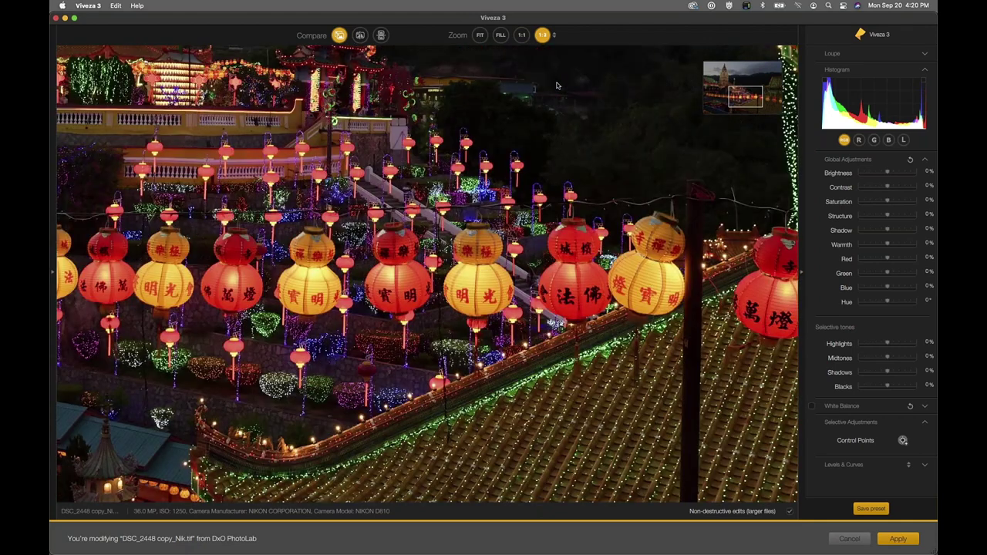
{"action": "left_click", "coordinate": [480, 36]}
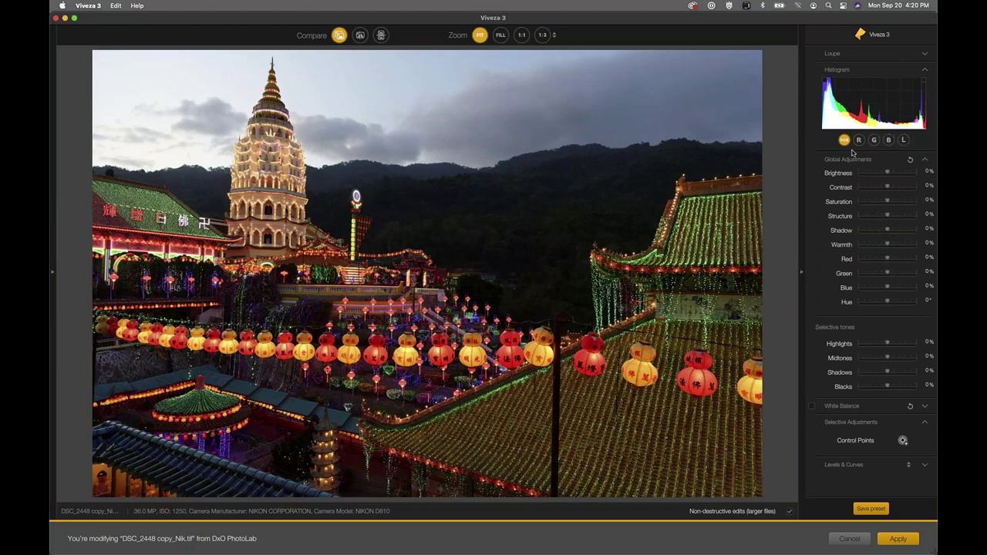
- Check the Loupe preview and view the histogram's red, green, blue and luminance channels before returning to RGB
{"action": "left_click", "coordinate": [832, 54]}
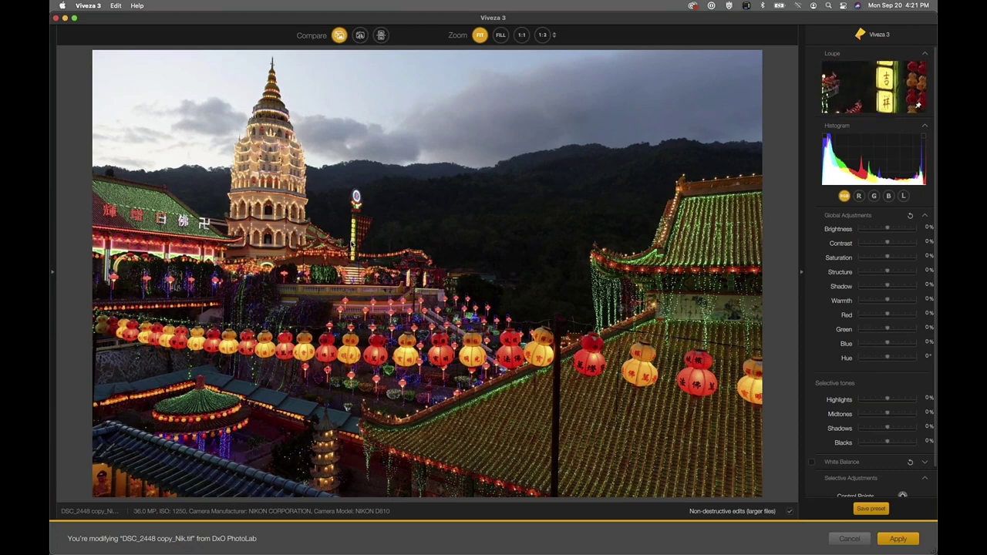
{"action": "left_click", "coordinate": [841, 58]}
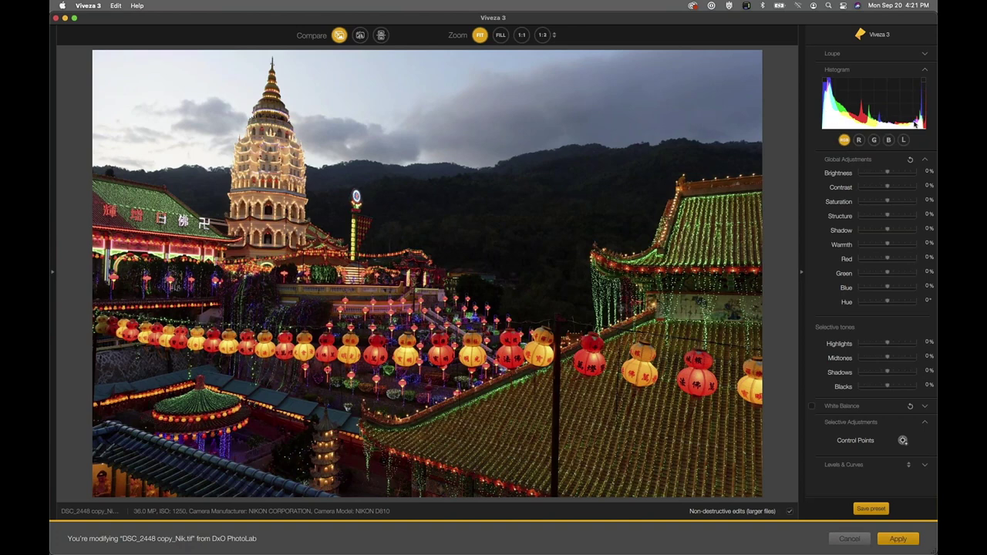
{"action": "left_click", "coordinate": [858, 140]}
{"action": "left_click", "coordinate": [874, 141]}
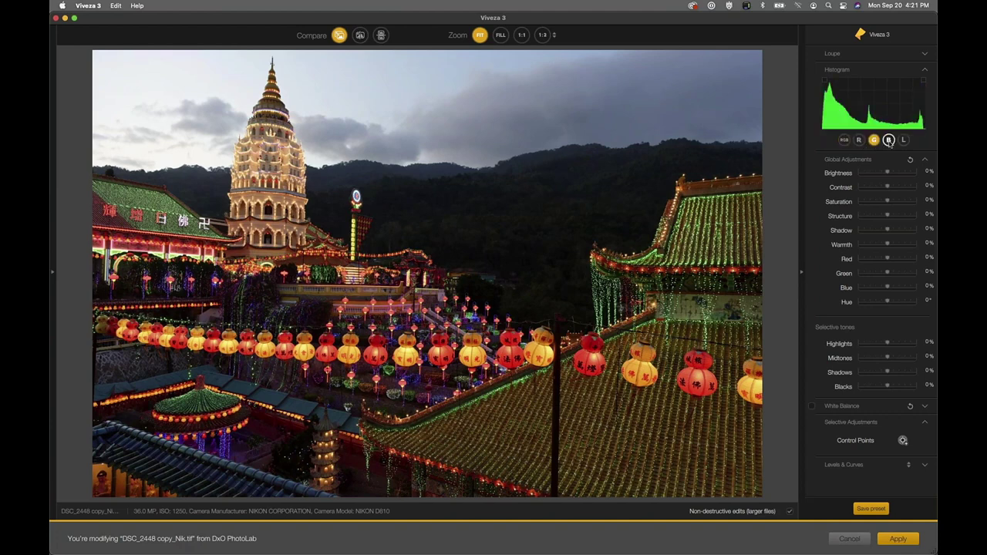
{"action": "left_click", "coordinate": [888, 139]}
{"action": "left_click", "coordinate": [904, 139]}
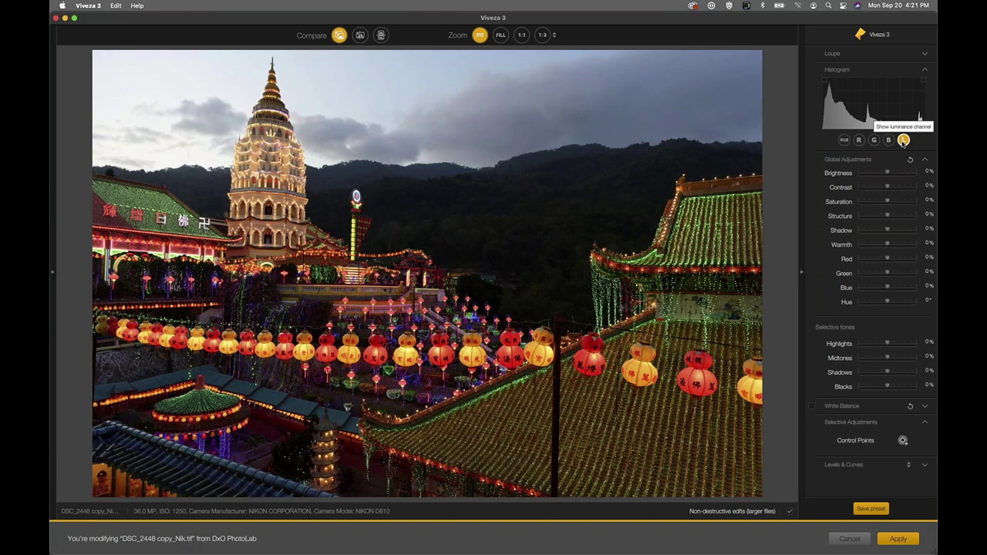
{"action": "left_click", "coordinate": [844, 140]}
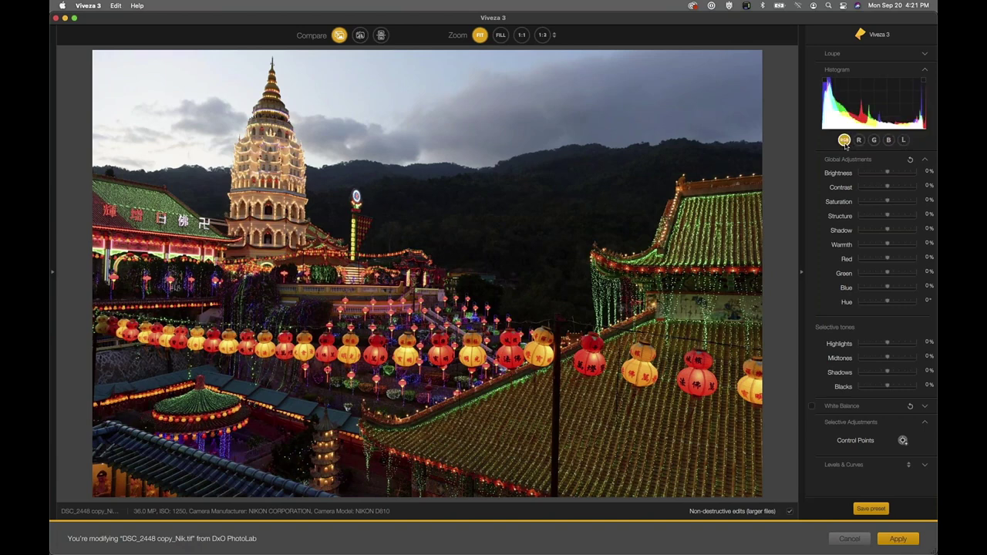
- Check the histogram's shadow and highlight clipping indicators, and dismiss the administrative rights notice
{"action": "left_click", "coordinate": [824, 81]}
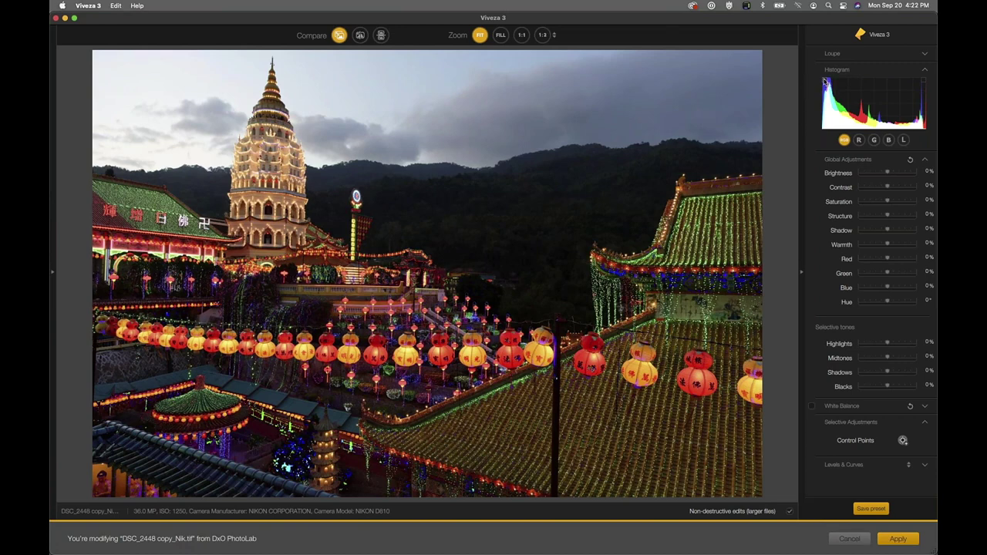
{"action": "left_click", "coordinate": [824, 81]}
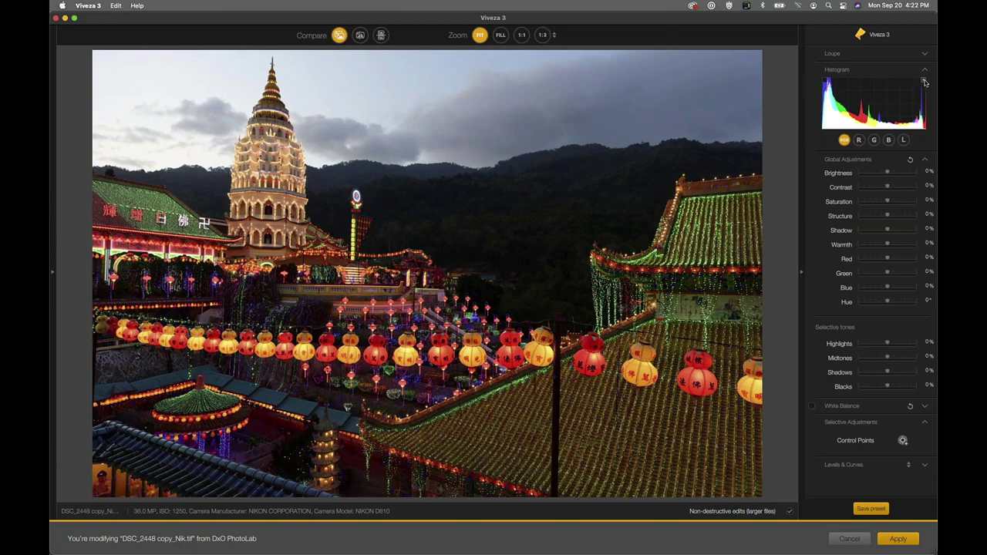
{"action": "left_click", "coordinate": [925, 82]}
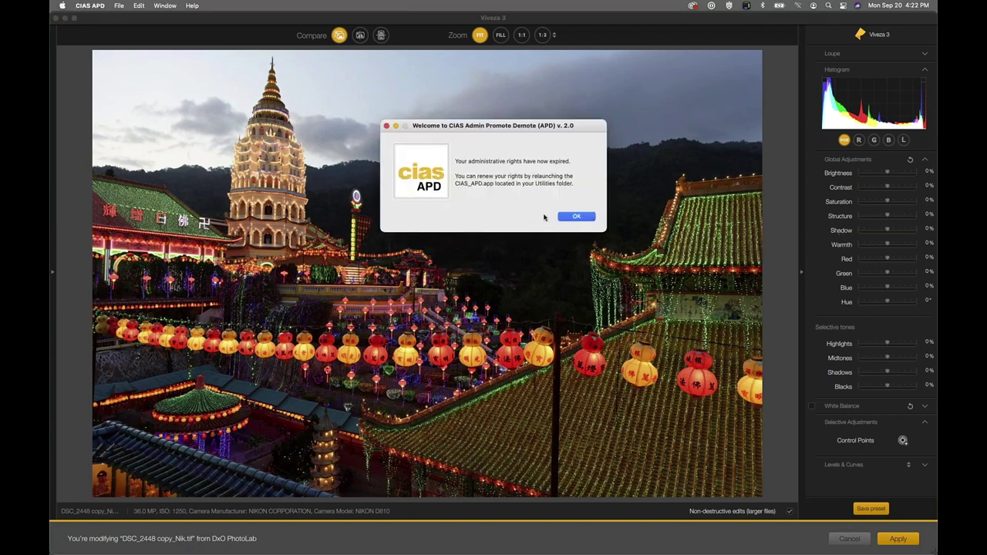
{"action": "left_click", "coordinate": [590, 215]}
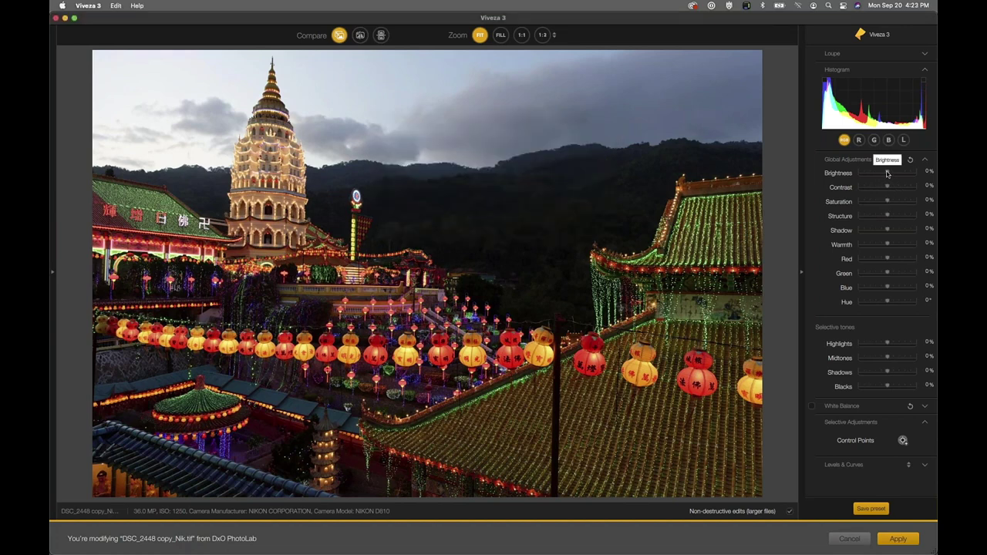
- Try a Brightness of -4% and a Contrast of 69% in the global adjustments, and reset both to 0%
{"action": "mouse_move", "coordinate": [887, 174]}
{"action": "left_mouse_down"}
{"action": "mouse_move", "coordinate": [861, 178]}
{"action": "mouse_move", "coordinate": [909, 174]}
{"action": "mouse_move", "coordinate": [871, 182]}
{"action": "mouse_move", "coordinate": [865, 174]}
{"action": "mouse_move", "coordinate": [887, 172]}
{"action": "left_mouse_up"}
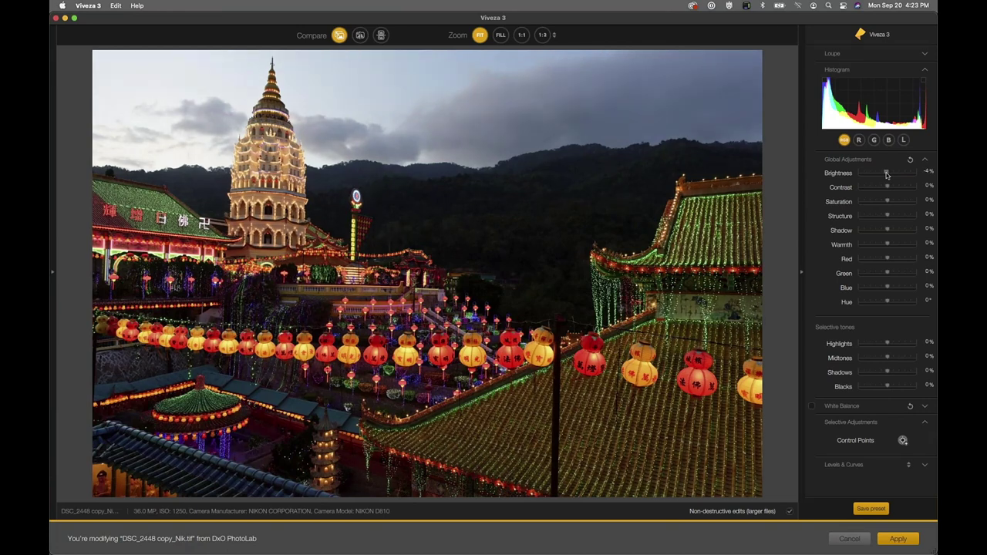
{"action": "double_click", "coordinate": [886, 173]}
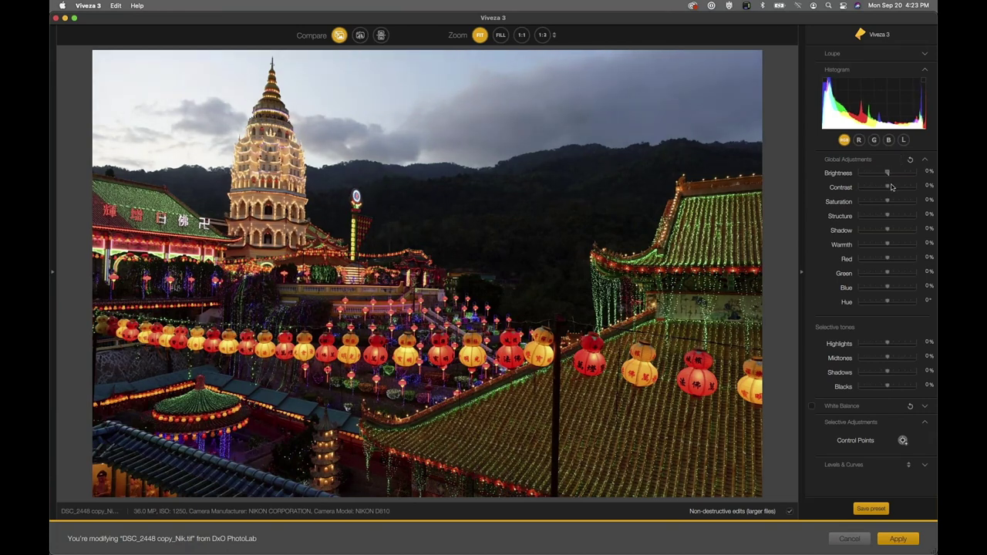
{"action": "left_click_drag", "start_coordinate": [888, 187], "coordinate": [907, 189]}
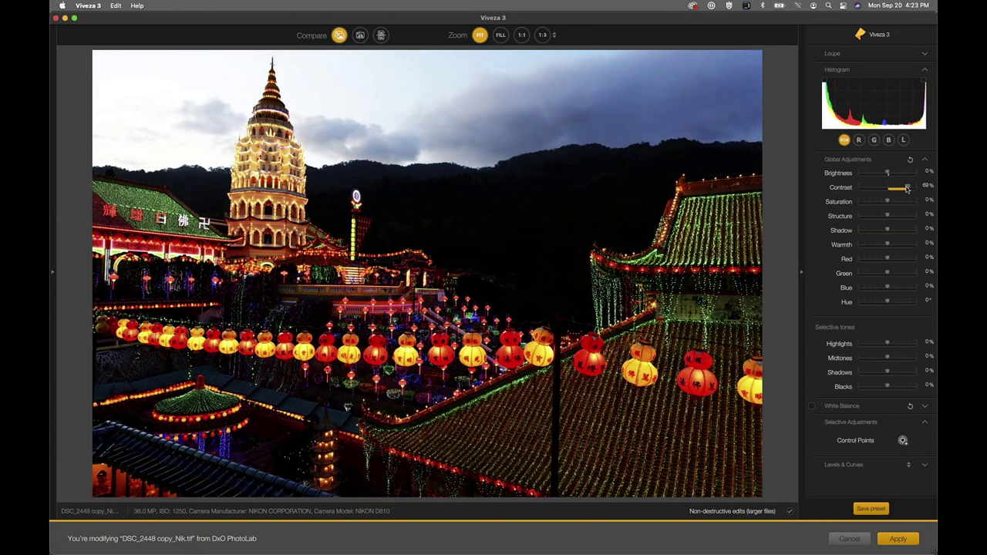
{"action": "left_click_drag", "start_coordinate": [907, 189], "coordinate": [888, 191]}
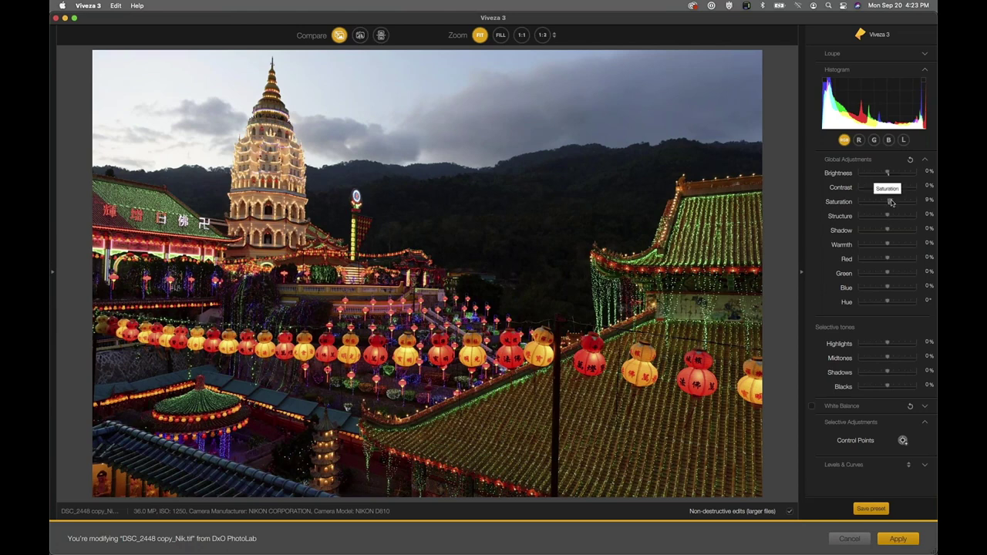
- Test the global Saturation at 100% and Structure at -100%, and settle on 3% Saturation and -2% Structure
{"action": "left_click_drag", "start_coordinate": [887, 201], "coordinate": [933, 197]}
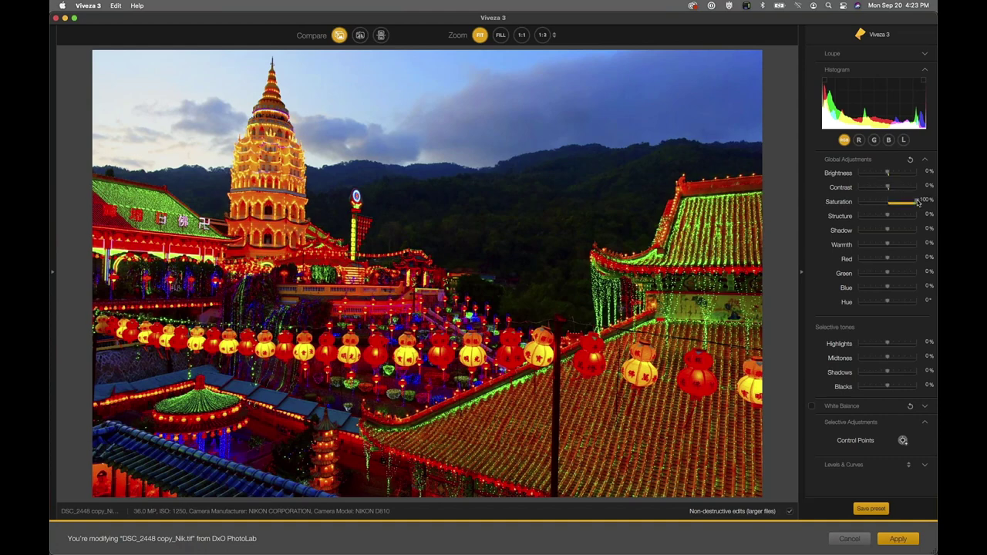
{"action": "left_click_drag", "start_coordinate": [917, 202], "coordinate": [889, 210]}
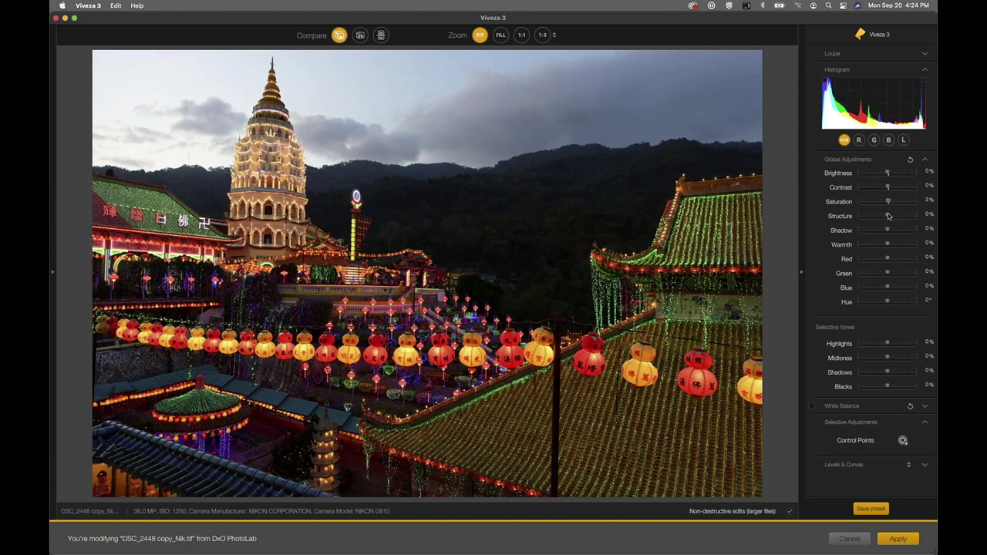
{"action": "left_click_drag", "start_coordinate": [888, 217], "coordinate": [811, 233]}
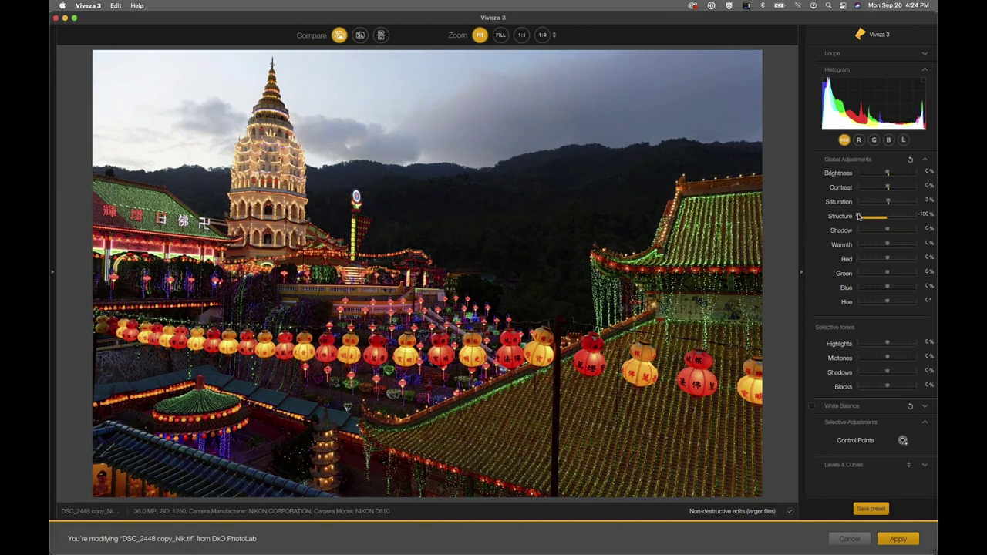
{"action": "left_click_drag", "start_coordinate": [858, 216], "coordinate": [887, 217]}
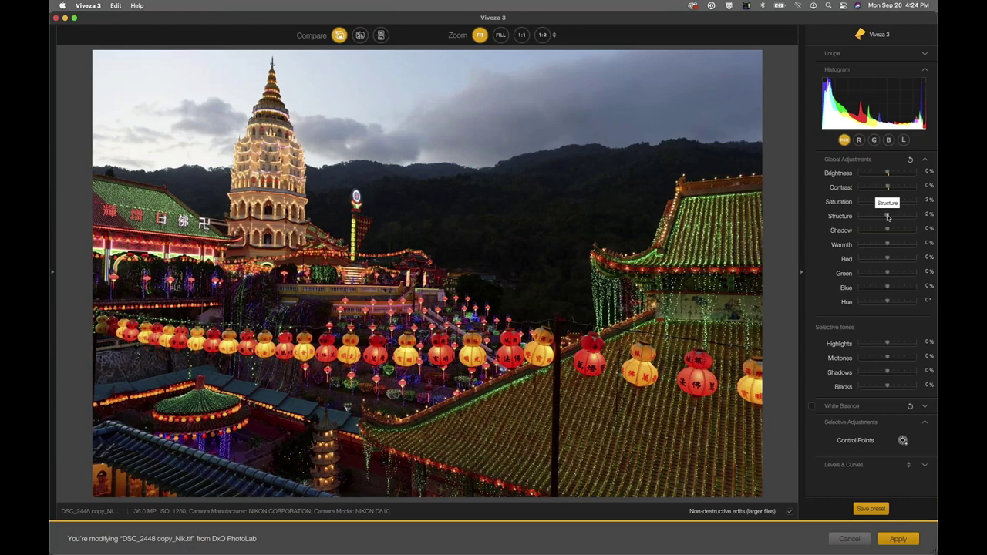
- Set the global Structure to 13%, and test Red at -54% and Blue at 38% before resetting both to 0%
{"action": "mouse_move", "coordinate": [887, 217]}
{"action": "left_mouse_down"}
{"action": "mouse_move", "coordinate": [905, 214]}
{"action": "mouse_move", "coordinate": [890, 221]}
{"action": "left_mouse_up"}
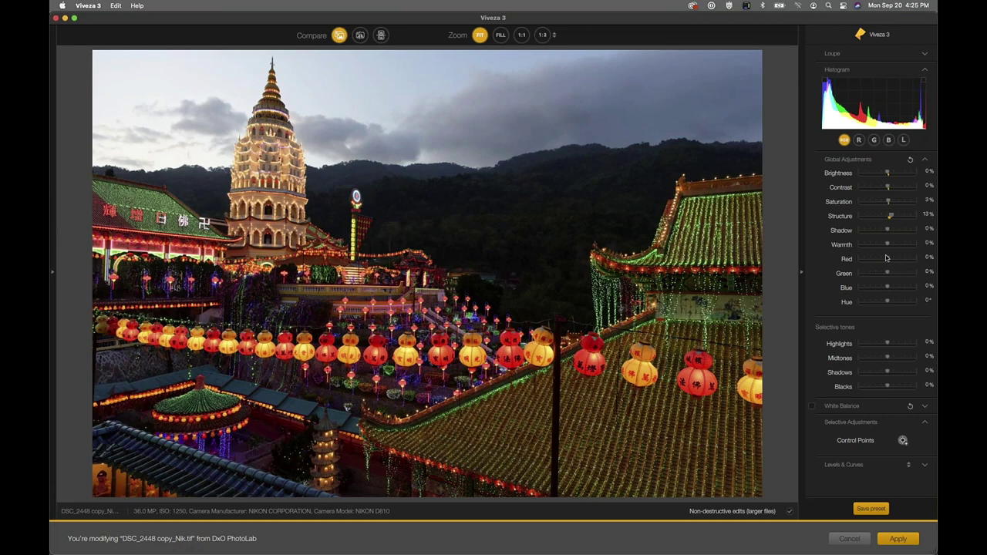
{"action": "mouse_move", "coordinate": [886, 259]}
{"action": "left_mouse_down"}
{"action": "mouse_move", "coordinate": [917, 258]}
{"action": "mouse_move", "coordinate": [873, 261]}
{"action": "left_mouse_up"}
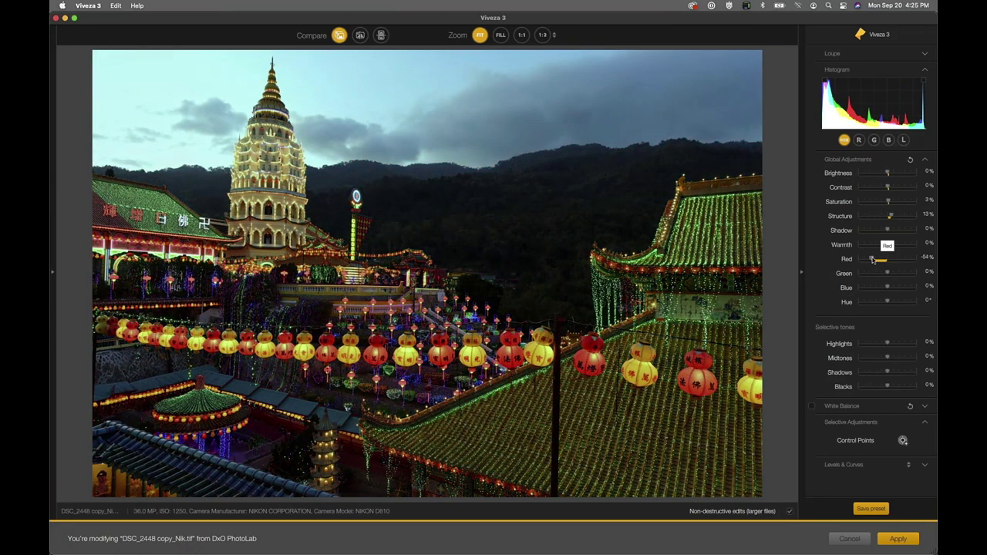
{"action": "mouse_move", "coordinate": [873, 261]}
{"action": "left_mouse_down"}
{"action": "mouse_move", "coordinate": [887, 258]}
{"action": "mouse_move", "coordinate": [862, 264]}
{"action": "mouse_move", "coordinate": [887, 259]}
{"action": "left_mouse_up"}
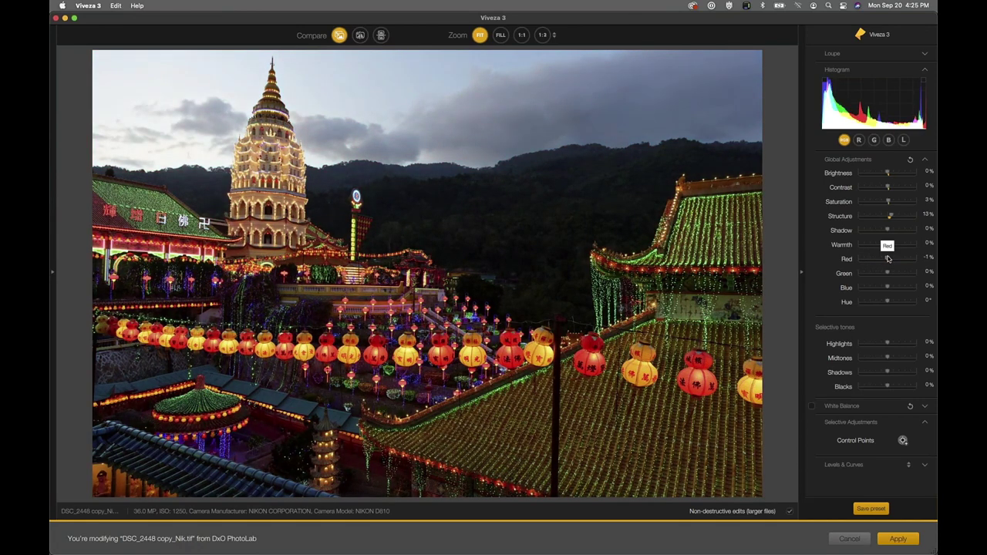
{"action": "mouse_move", "coordinate": [889, 274]}
{"action": "left_mouse_down"}
{"action": "mouse_move", "coordinate": [866, 279]}
{"action": "mouse_move", "coordinate": [914, 269]}
{"action": "mouse_move", "coordinate": [887, 276]}
{"action": "left_mouse_up"}
{"action": "mouse_move", "coordinate": [888, 289]}
{"action": "left_mouse_down"}
{"action": "mouse_move", "coordinate": [907, 287]}
{"action": "mouse_move", "coordinate": [876, 288]}
{"action": "mouse_move", "coordinate": [878, 296]}
{"action": "mouse_move", "coordinate": [898, 288]}
{"action": "left_mouse_up"}
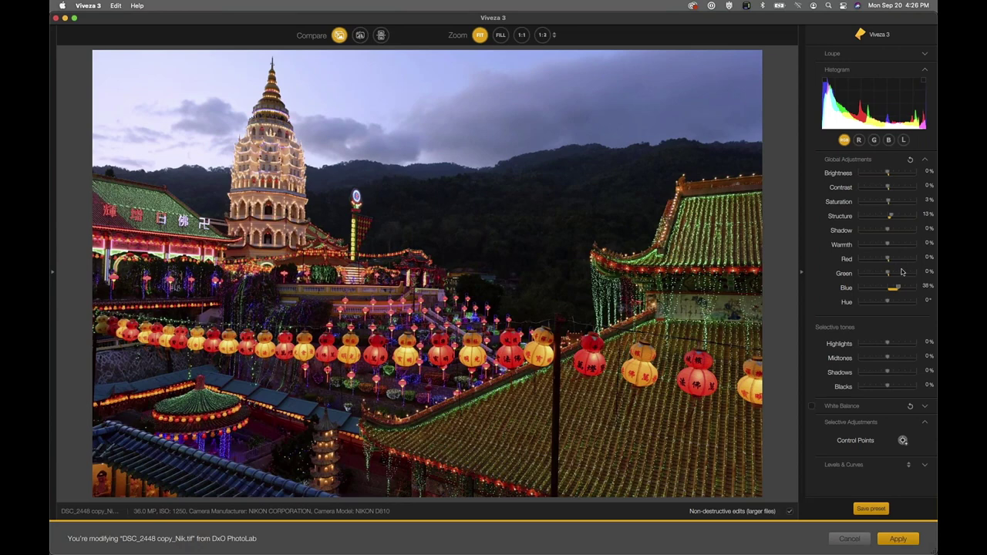
{"action": "left_click_drag", "start_coordinate": [897, 288], "coordinate": [886, 288]}
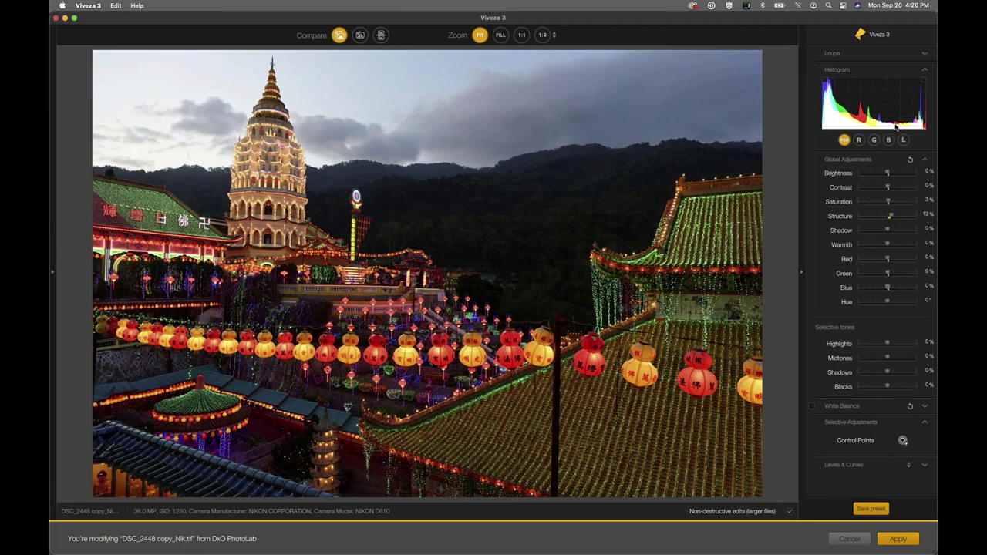
- Collapse the global adjustments and place a selective control point on the dark wooded hill between the pagoda and the large roof
{"action": "left_click", "coordinate": [925, 160]}
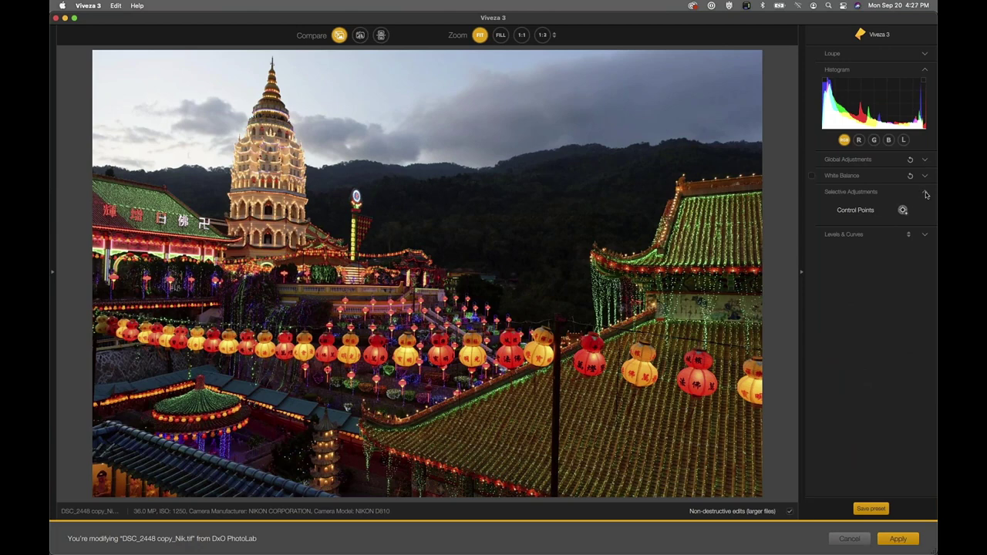
{"action": "left_click", "coordinate": [925, 192]}
{"action": "left_click", "coordinate": [925, 192]}
{"action": "left_click", "coordinate": [903, 210]}
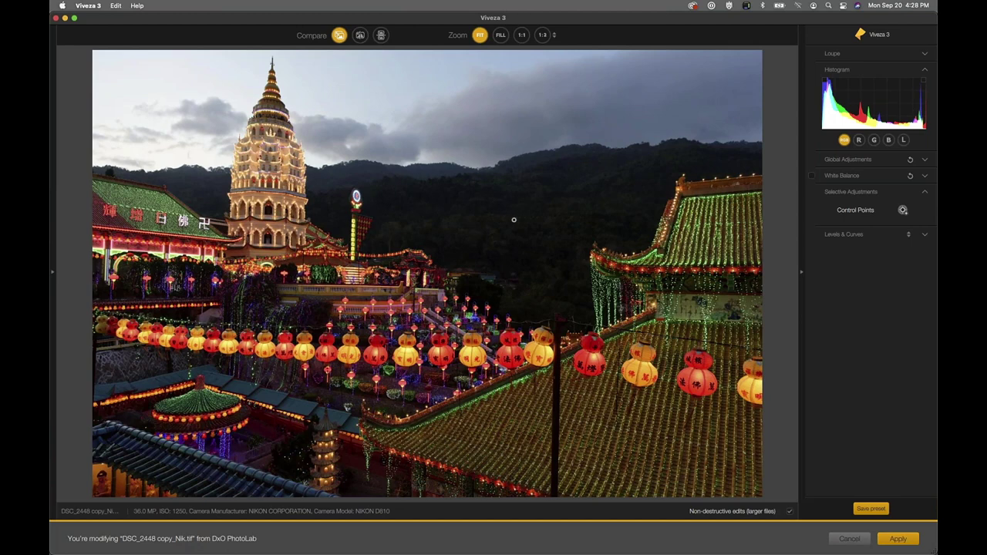
{"action": "left_click", "coordinate": [514, 220]}
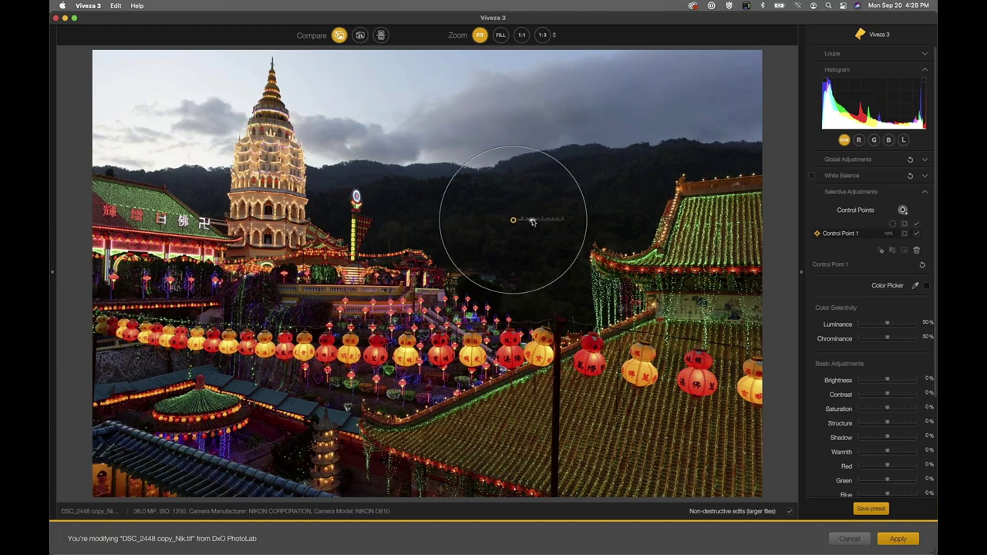
- Enlarge the control point's area of influence to 54% and shift the point slightly on the hill
{"action": "left_click_drag", "start_coordinate": [525, 220], "coordinate": [543, 221]}
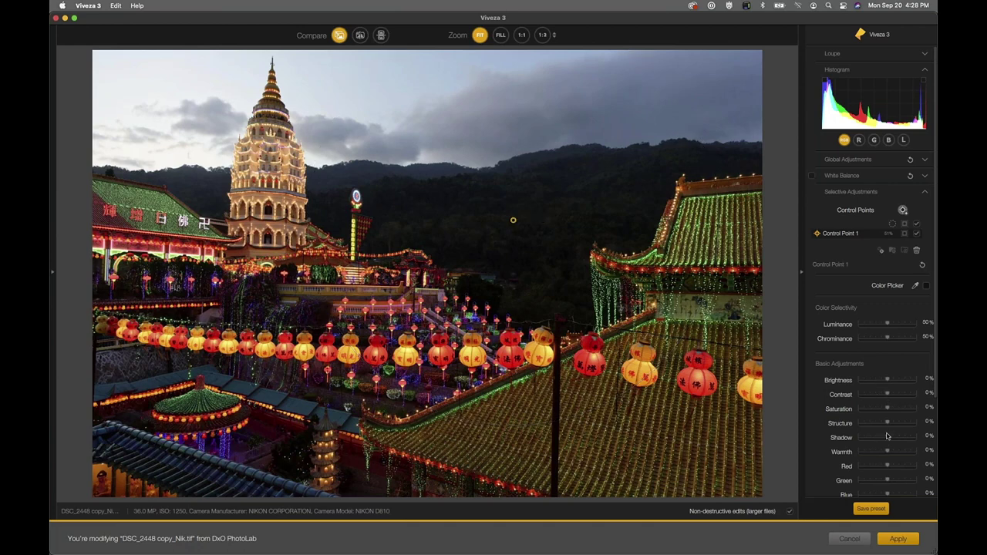
{"action": "mouse_move", "coordinate": [504, 258]}
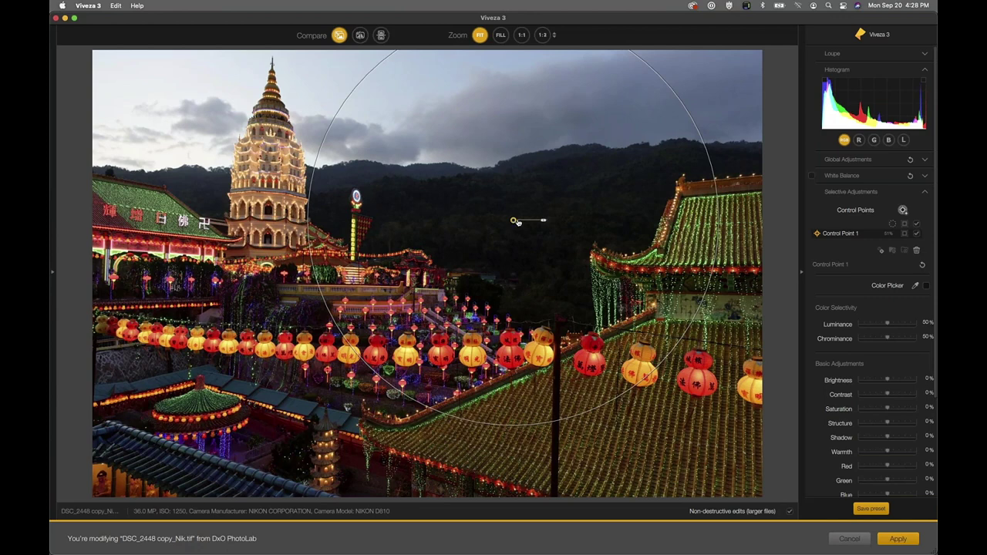
{"action": "mouse_move", "coordinate": [544, 222]}
{"action": "left_mouse_down"}
{"action": "mouse_move", "coordinate": [533, 223]}
{"action": "mouse_move", "coordinate": [544, 223]}
{"action": "left_mouse_up"}
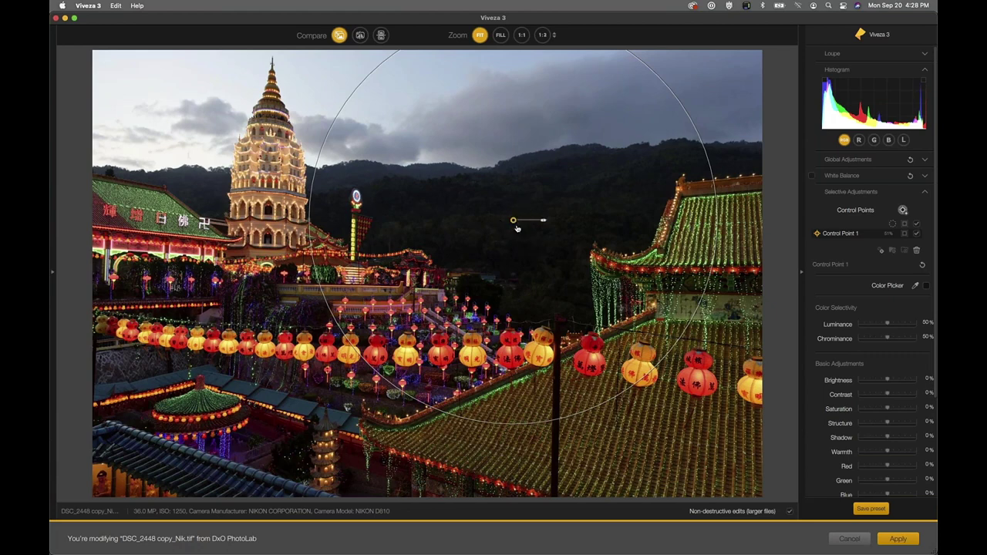
{"action": "left_click_drag", "start_coordinate": [514, 222], "coordinate": [516, 219]}
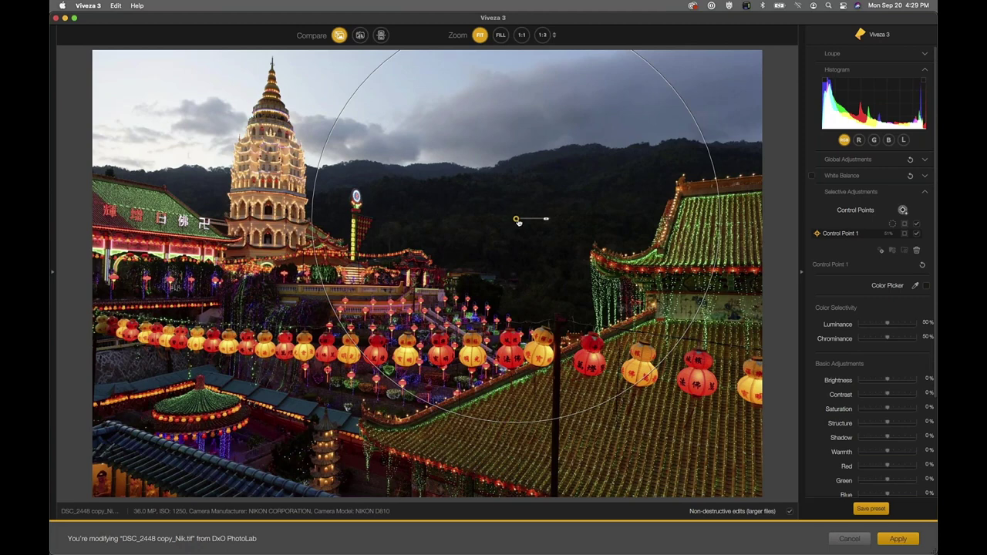
{"action": "mouse_move", "coordinate": [547, 221]}
{"action": "left_mouse_down"}
{"action": "mouse_move", "coordinate": [530, 221]}
{"action": "mouse_move", "coordinate": [550, 222]}
{"action": "left_mouse_up"}
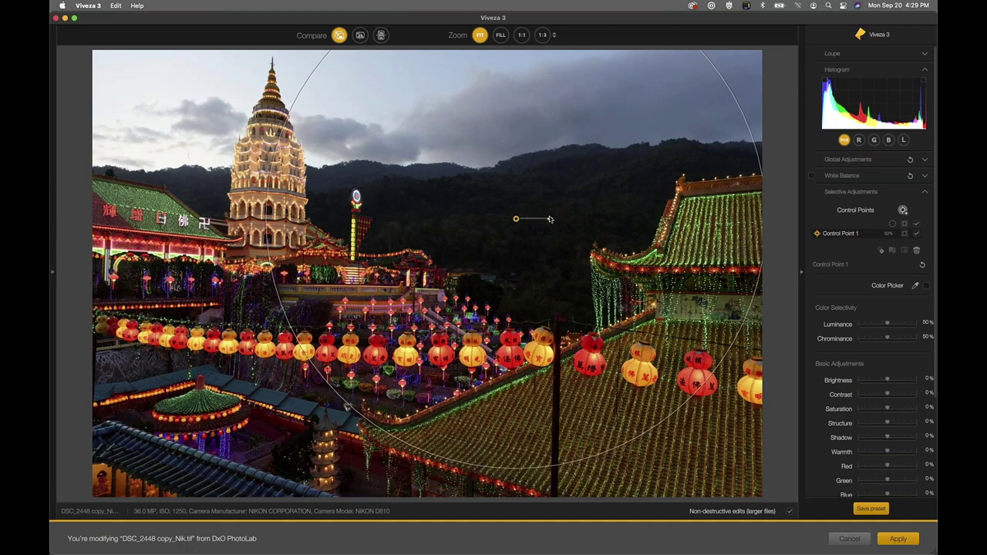
{"action": "left_click", "coordinate": [516, 219]}
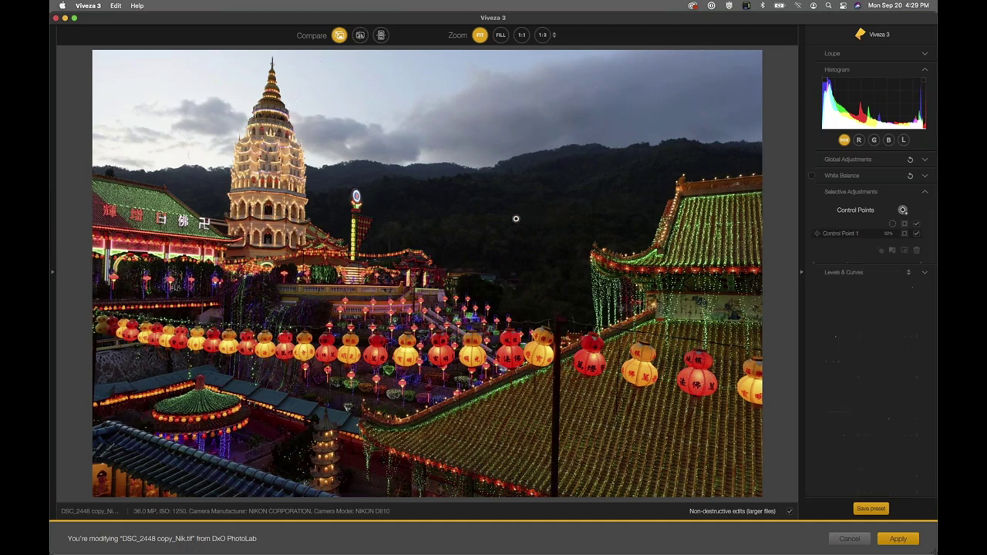
{"action": "left_click_drag", "start_coordinate": [549, 222], "coordinate": [545, 221]}
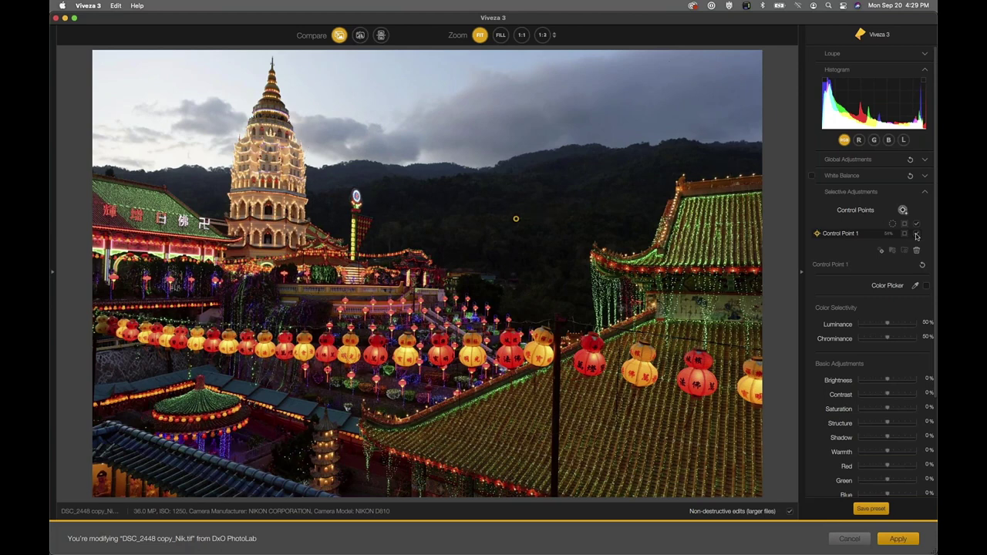
- Rename Control Point 1 as wooded hill, and move it slightly down the hill while checking its selection mask
{"action": "double_click", "coordinate": [835, 233]}
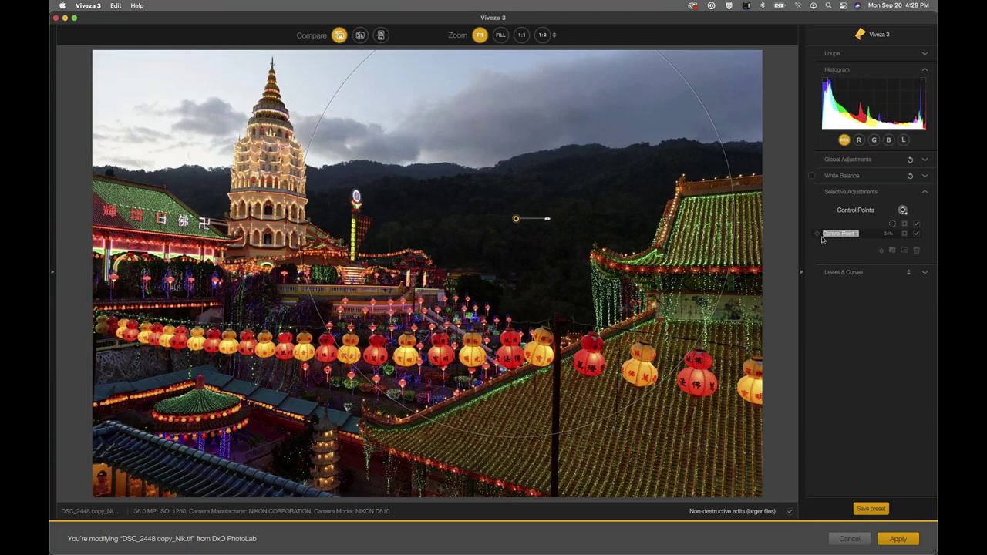
{"action": "type", "text": "wooded hill"}
{"action": "left_click", "coordinate": [904, 235]}
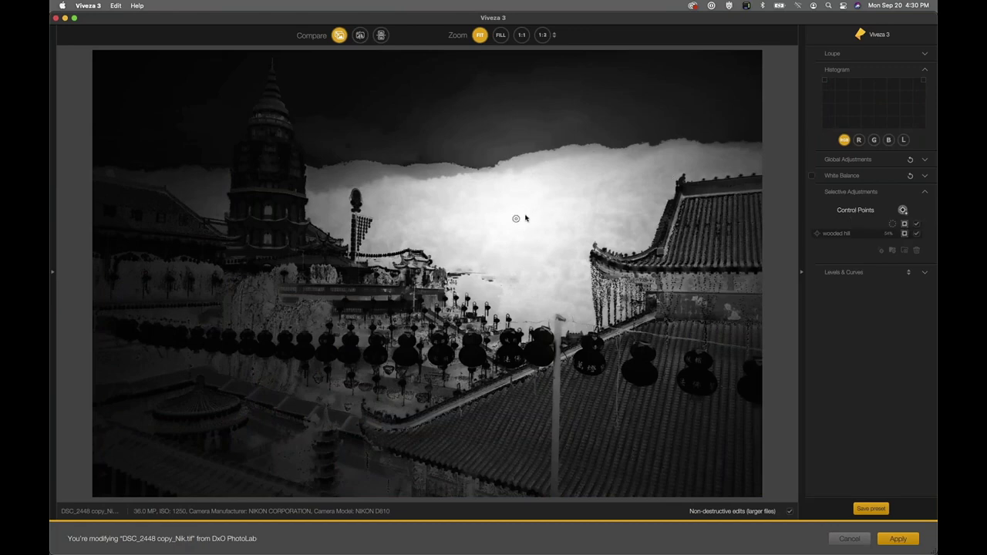
{"action": "left_click", "coordinate": [516, 219]}
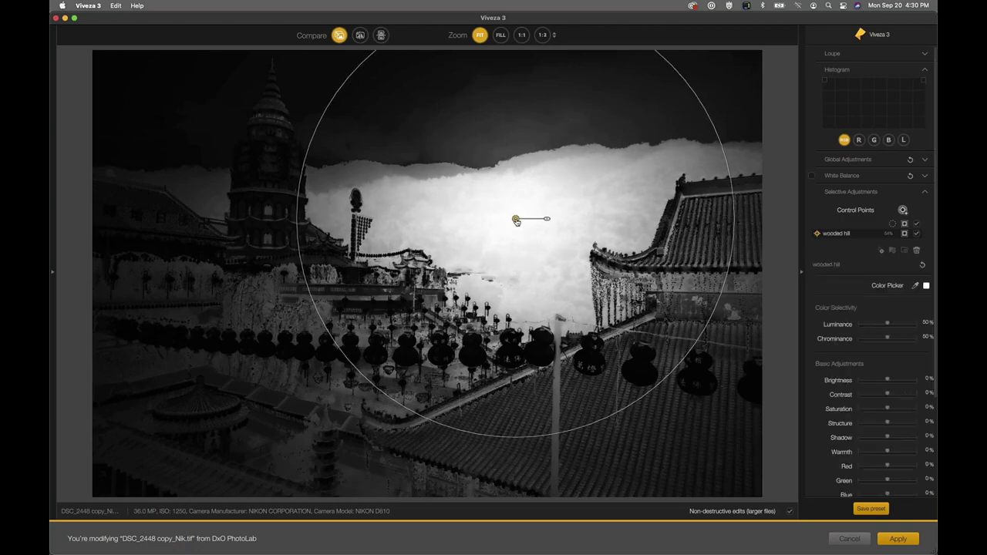
{"action": "mouse_move", "coordinate": [517, 220]}
{"action": "left_mouse_down"}
{"action": "mouse_move", "coordinate": [536, 253]}
{"action": "mouse_move", "coordinate": [561, 264]}
{"action": "mouse_move", "coordinate": [583, 203]}
{"action": "mouse_move", "coordinate": [535, 181]}
{"action": "mouse_move", "coordinate": [500, 225]}
{"action": "mouse_move", "coordinate": [452, 233]}
{"action": "mouse_move", "coordinate": [424, 216]}
{"action": "mouse_move", "coordinate": [526, 212]}
{"action": "mouse_move", "coordinate": [521, 226]}
{"action": "left_mouse_up"}
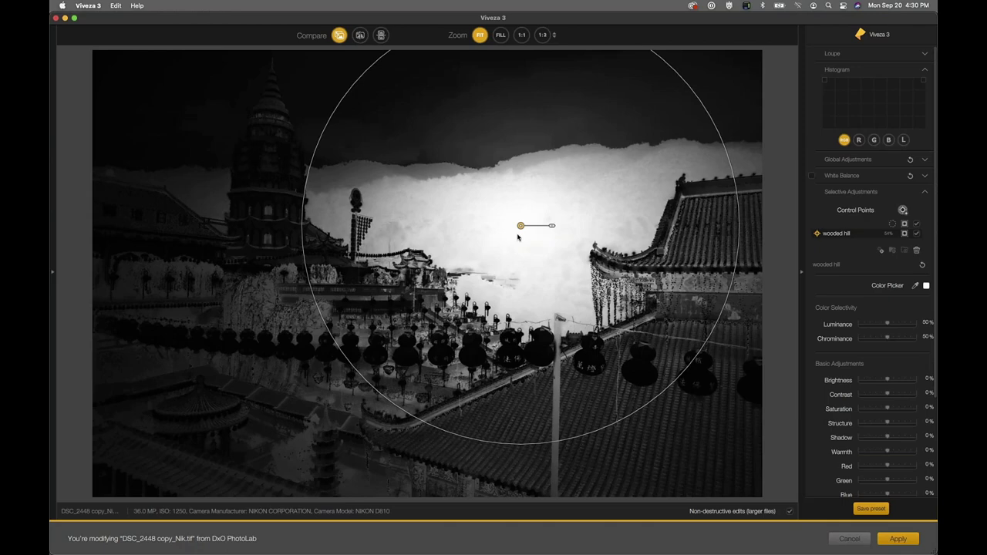
{"action": "left_click", "coordinate": [905, 234]}
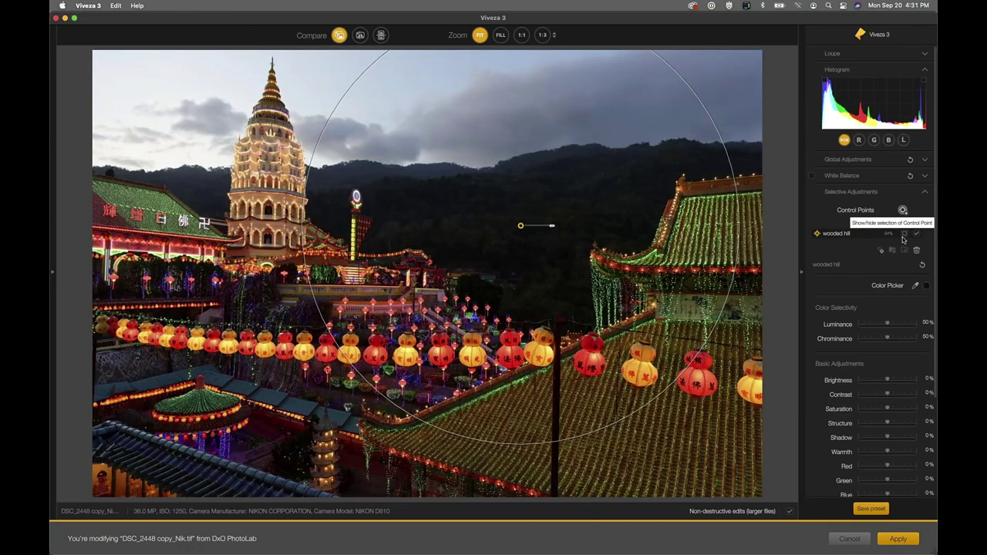
- Brighten the wooded hill control point by setting its Brightness to 64%
{"action": "scroll", "coordinate": [899, 356], "scroll_direction": "down", "scroll_amount": 3}
{"action": "scroll", "coordinate": [899, 356], "scroll_direction": "down", "scroll_amount": 2}
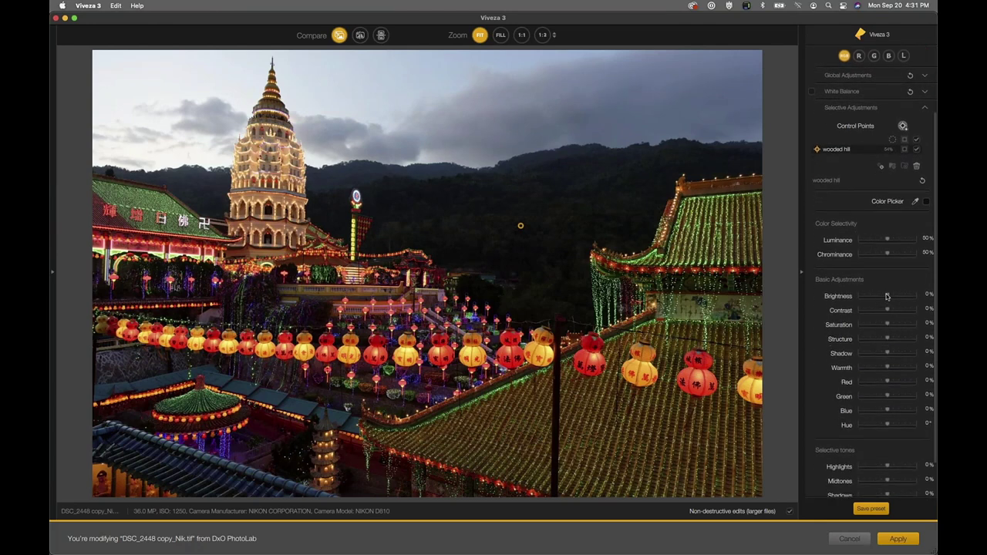
{"action": "left_click_drag", "start_coordinate": [887, 296], "coordinate": [906, 296]}
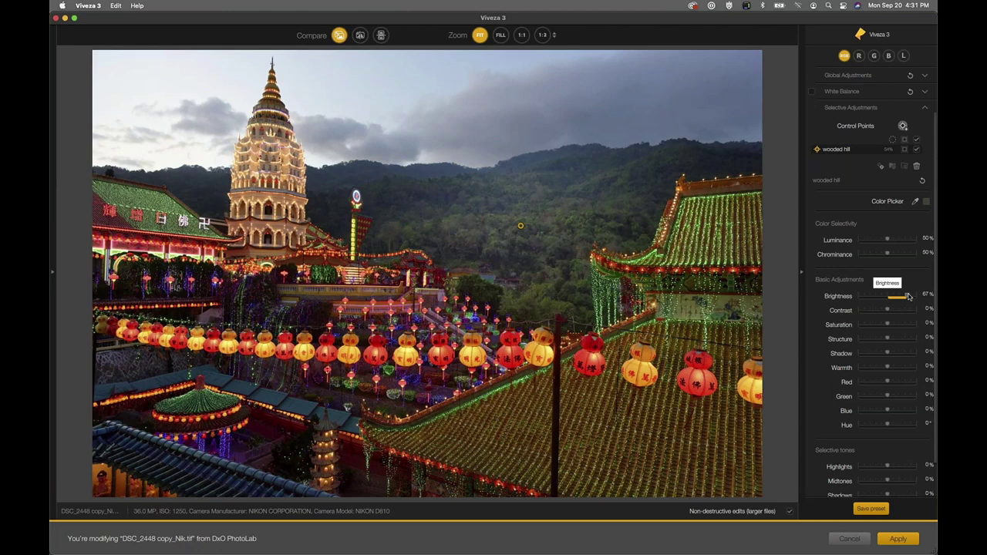
{"action": "left_click_drag", "start_coordinate": [909, 296], "coordinate": [905, 299]}
{"action": "mouse_move", "coordinate": [520, 228]}
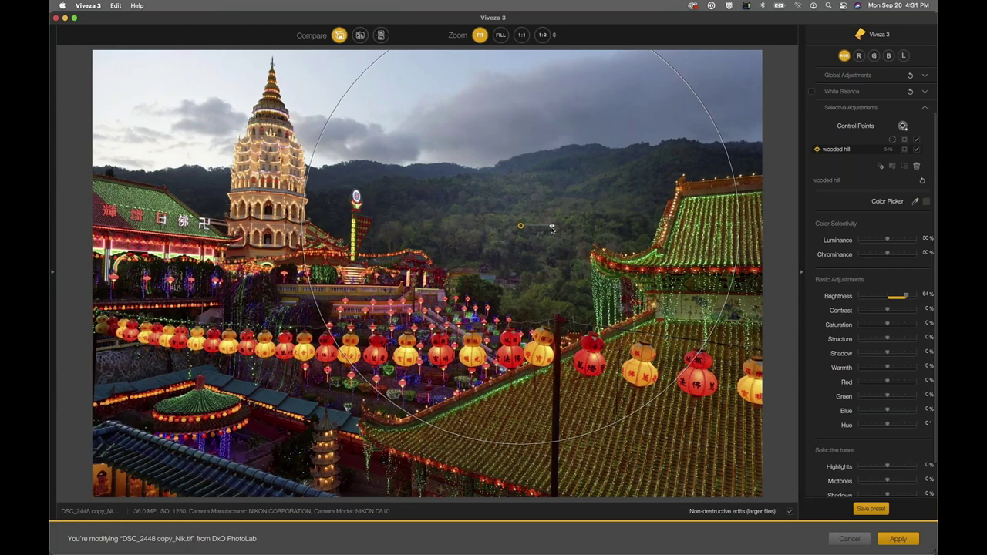
- Show the wooded hill selection mask, reduce the point's area of influence to 34%, and move the point slightly down the hill
{"action": "left_click", "coordinate": [904, 151]}
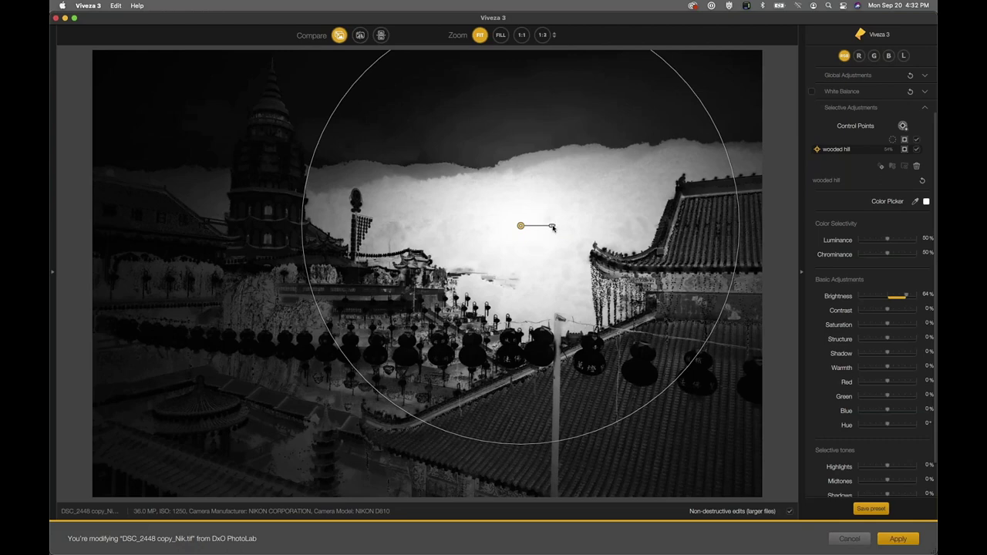
{"action": "left_click_drag", "start_coordinate": [552, 228], "coordinate": [537, 230]}
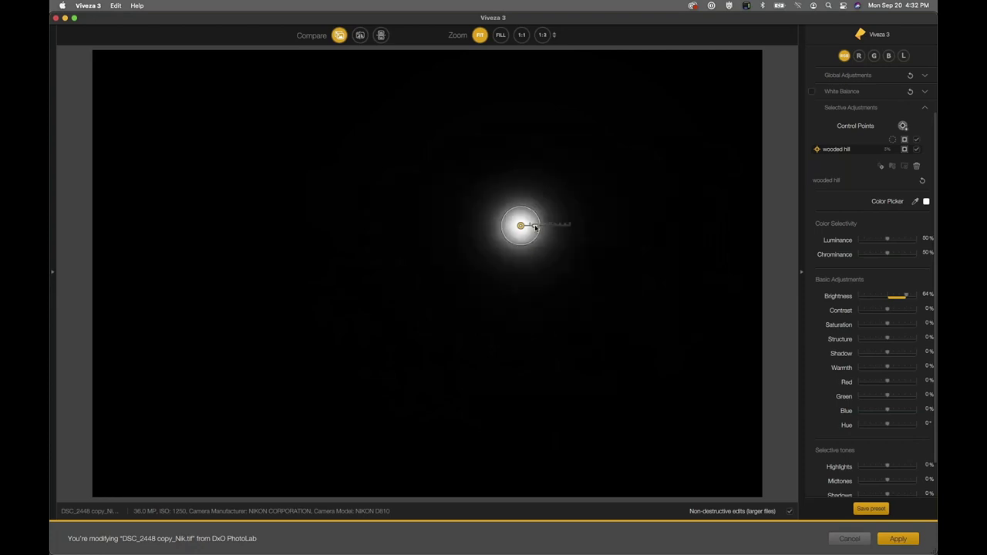
{"action": "left_click_drag", "start_coordinate": [535, 227], "coordinate": [546, 226]}
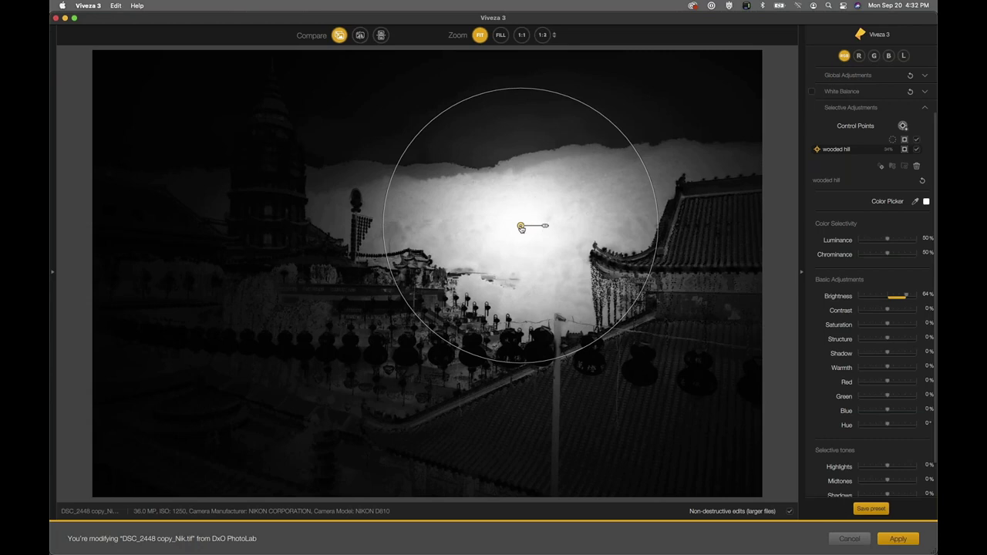
{"action": "mouse_move", "coordinate": [520, 228]}
{"action": "left_mouse_down"}
{"action": "mouse_move", "coordinate": [603, 175]}
{"action": "mouse_move", "coordinate": [704, 157]}
{"action": "mouse_move", "coordinate": [659, 160]}
{"action": "mouse_move", "coordinate": [531, 251]}
{"action": "mouse_move", "coordinate": [514, 235]}
{"action": "left_mouse_up"}
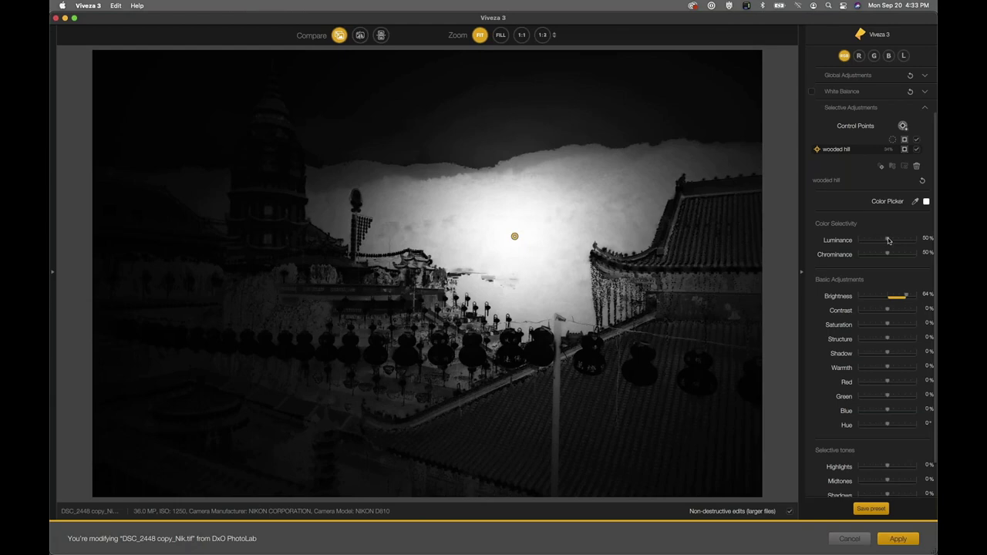
- Test the wooded hill mask's Luminance selectivity at 0% and 89%, and settle on 60%
{"action": "left_click_drag", "start_coordinate": [888, 240], "coordinate": [861, 243]}
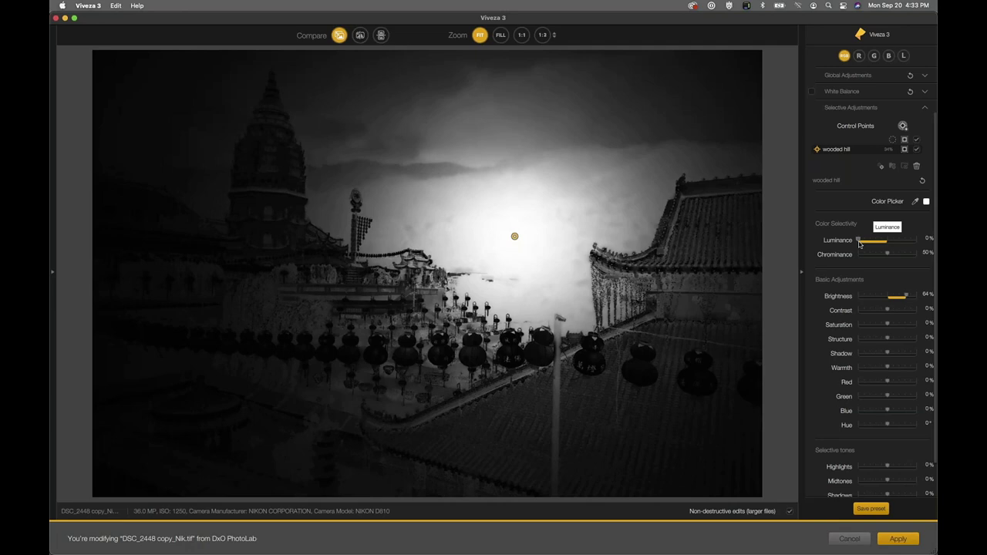
{"action": "left_click_drag", "start_coordinate": [859, 243], "coordinate": [883, 240]}
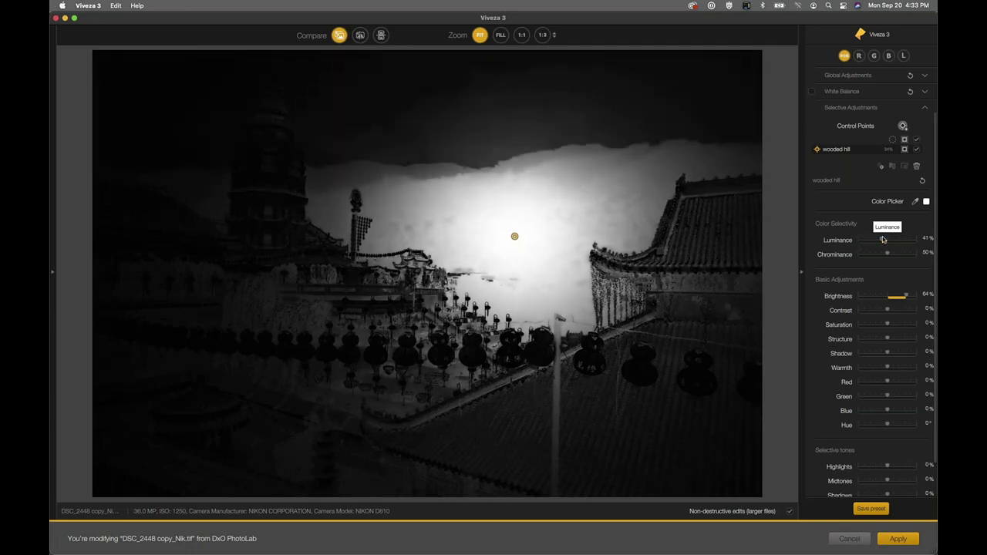
{"action": "left_click_drag", "start_coordinate": [883, 239], "coordinate": [909, 238]}
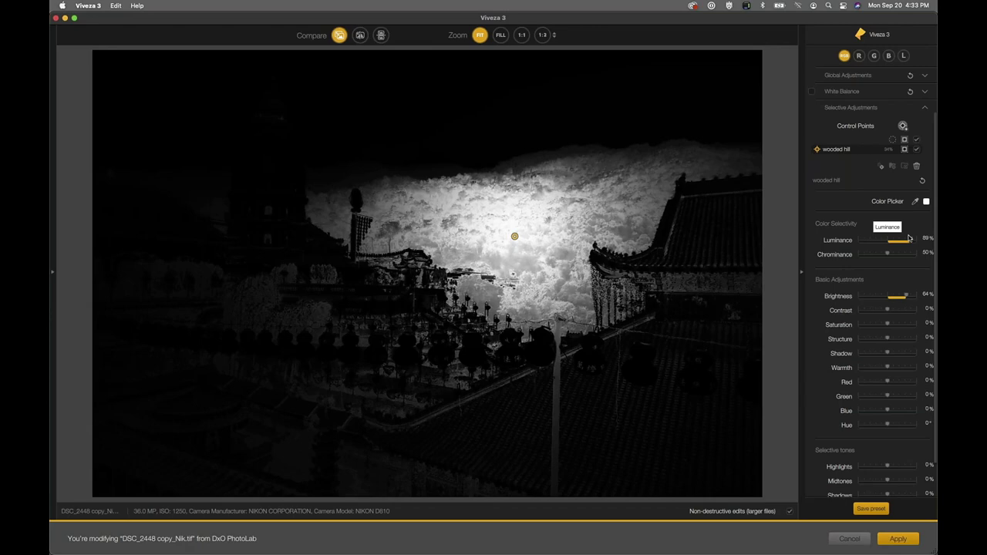
{"action": "left_click_drag", "start_coordinate": [909, 238], "coordinate": [903, 244]}
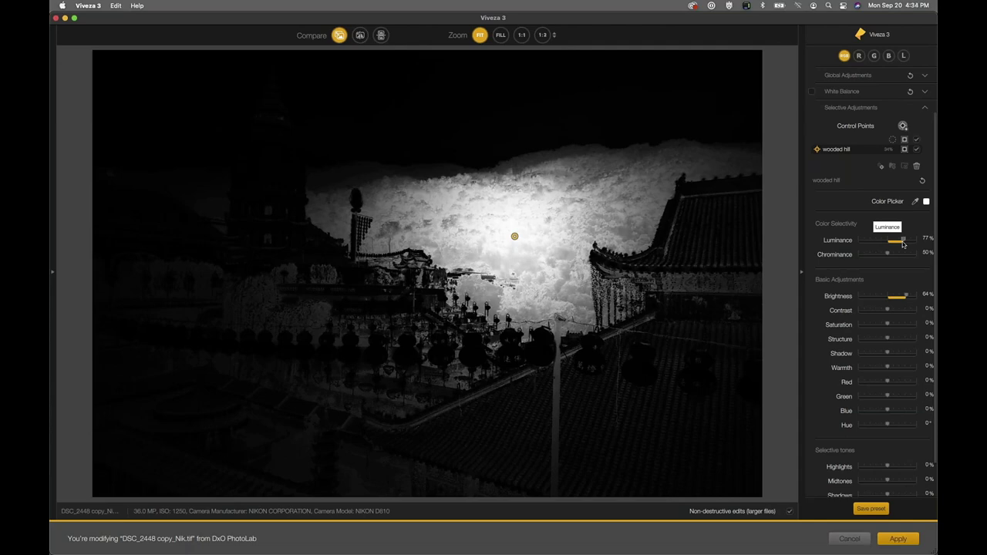
{"action": "left_click_drag", "start_coordinate": [903, 244], "coordinate": [904, 245]}
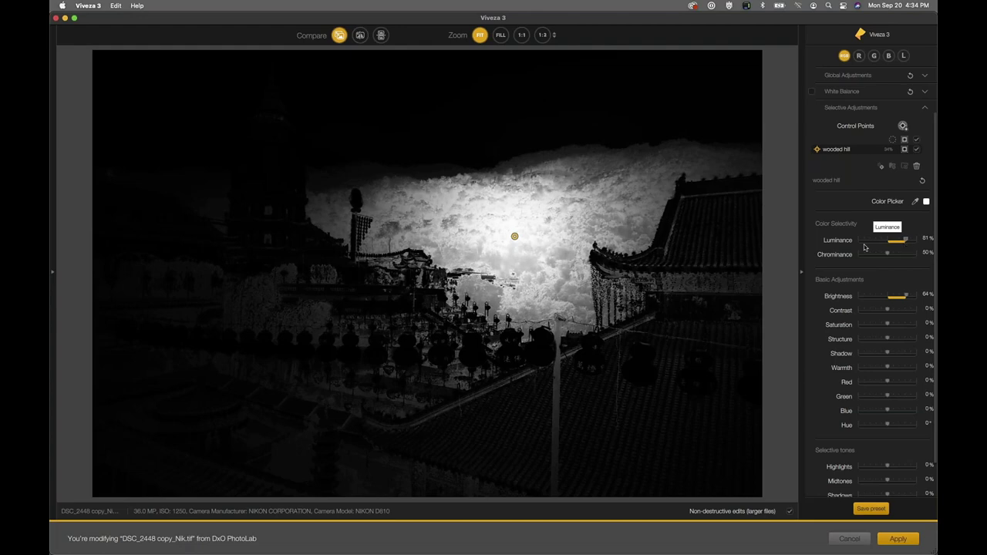
{"action": "mouse_move", "coordinate": [513, 236]}
{"action": "left_click_drag", "start_coordinate": [906, 240], "coordinate": [858, 246]}
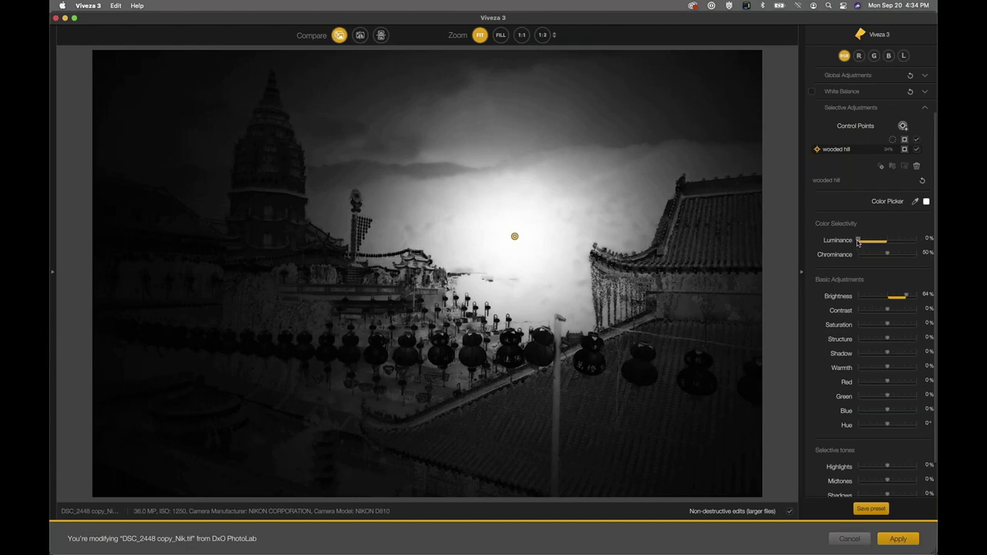
{"action": "left_click_drag", "start_coordinate": [857, 241], "coordinate": [893, 239]}
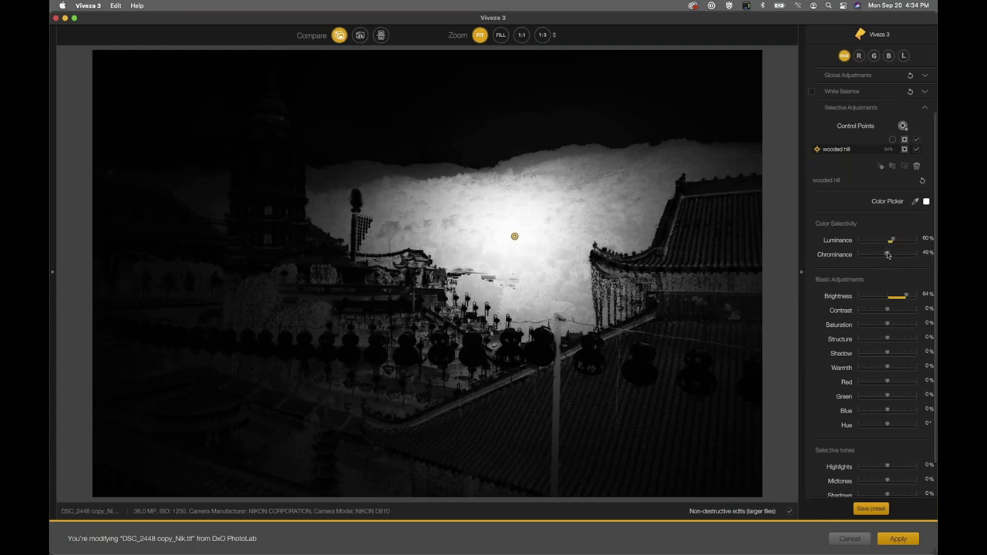
- Test the wooded hill mask's Chrominance selectivity at 89%, set Chrominance to 66% and Luminance to 46%, and hide the mask
{"action": "left_click_drag", "start_coordinate": [887, 254], "coordinate": [909, 252]}
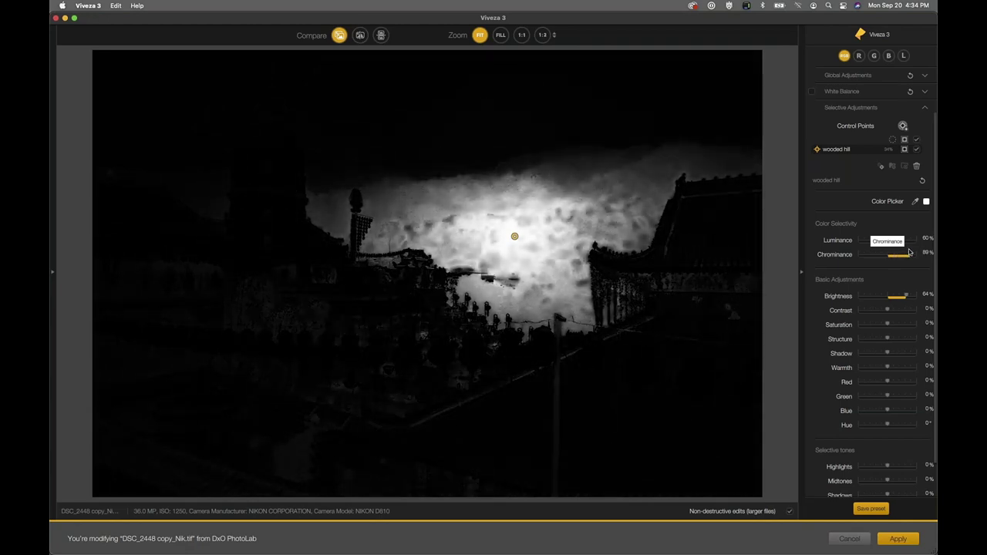
{"action": "mouse_move", "coordinate": [909, 252]}
{"action": "left_mouse_down"}
{"action": "mouse_move", "coordinate": [863, 265]}
{"action": "mouse_move", "coordinate": [897, 258]}
{"action": "left_mouse_up"}
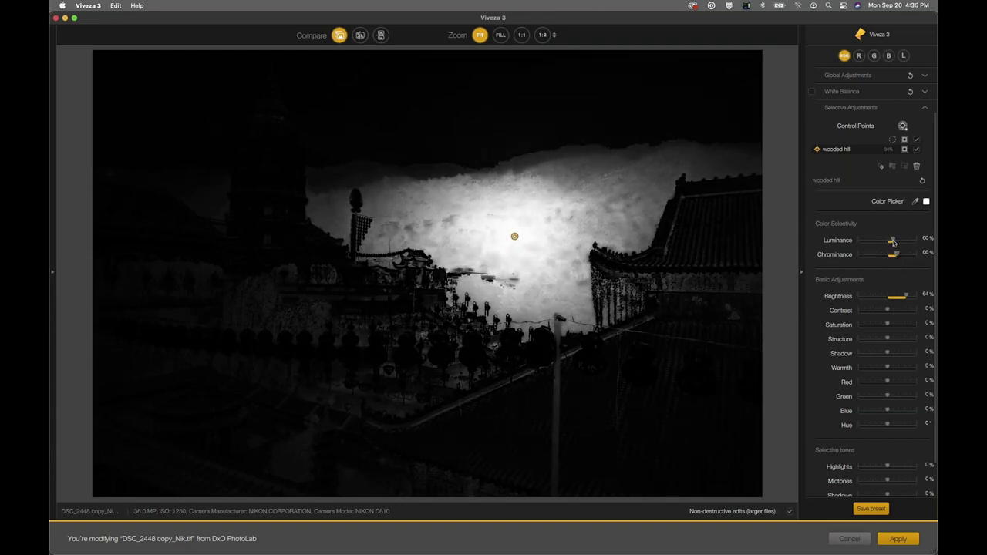
{"action": "mouse_move", "coordinate": [892, 242]}
{"action": "left_mouse_down"}
{"action": "mouse_move", "coordinate": [874, 242]}
{"action": "mouse_move", "coordinate": [886, 242]}
{"action": "left_mouse_up"}
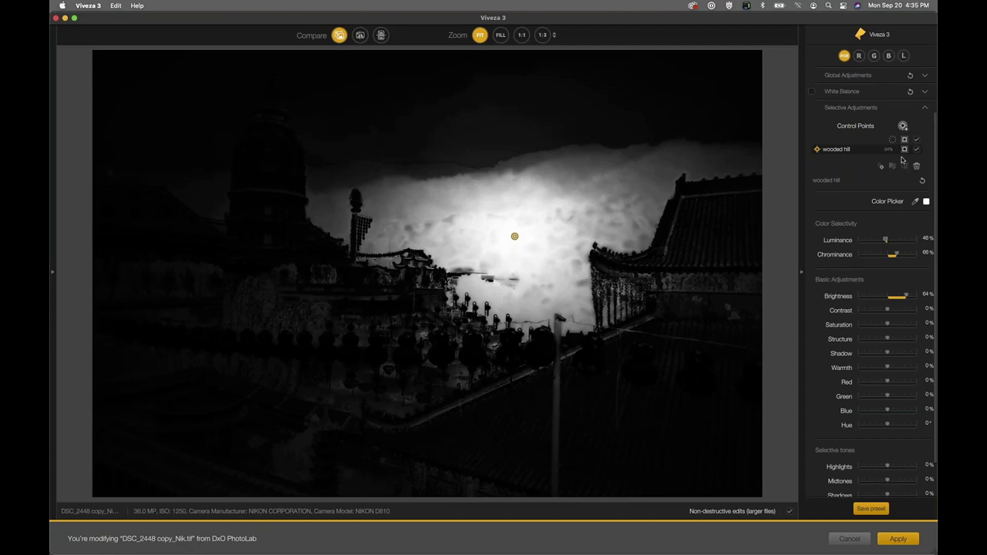
{"action": "left_click", "coordinate": [904, 151]}
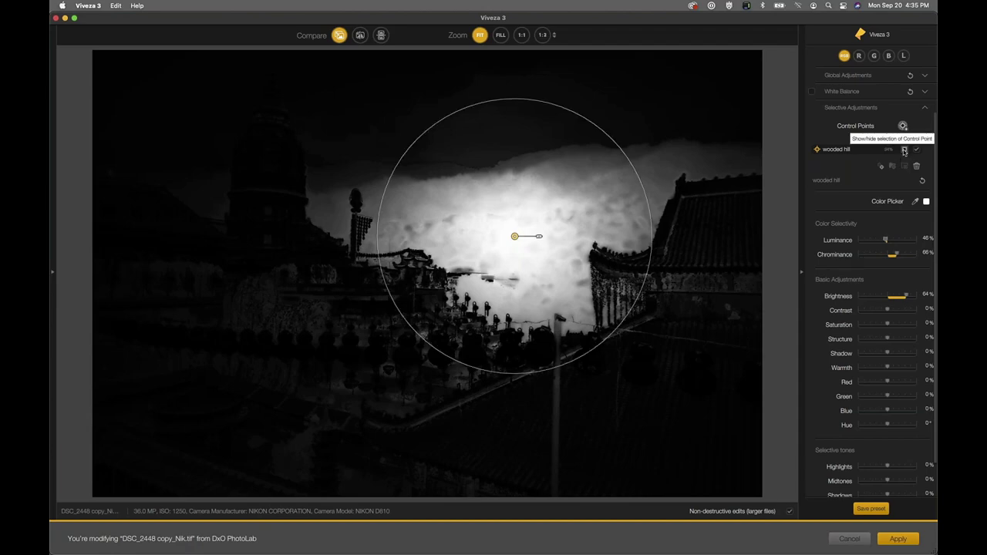
{"action": "left_click", "coordinate": [904, 150]}
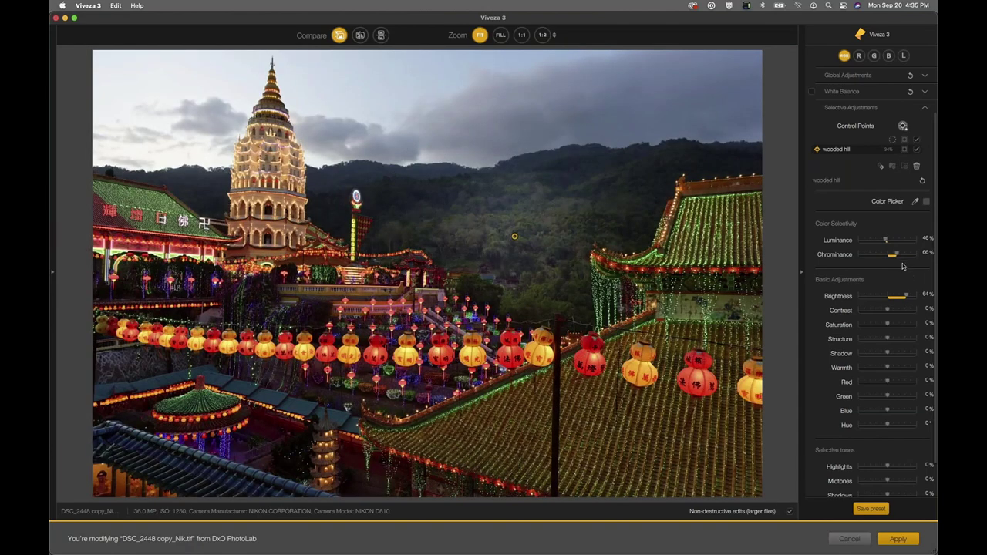
- Set the wooded hill's Chrominance selectivity to 54% and Luminance selectivity to 25%, and move the point slightly up the hill
{"action": "mouse_move", "coordinate": [897, 255]}
{"action": "left_mouse_down"}
{"action": "mouse_move", "coordinate": [879, 255]}
{"action": "mouse_move", "coordinate": [914, 251]}
{"action": "mouse_move", "coordinate": [880, 260]}
{"action": "mouse_move", "coordinate": [889, 258]}
{"action": "left_mouse_up"}
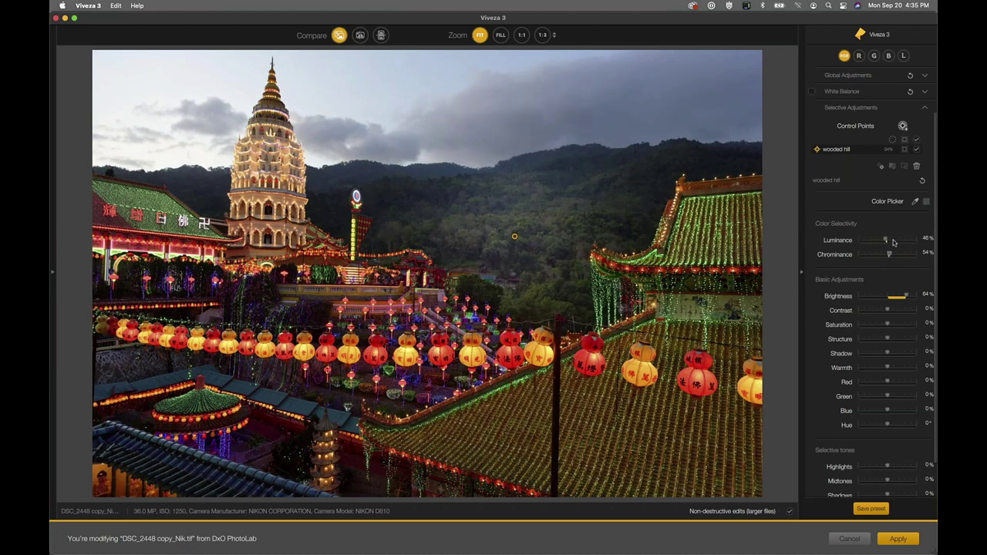
{"action": "mouse_move", "coordinate": [885, 241]}
{"action": "left_mouse_down"}
{"action": "mouse_move", "coordinate": [900, 241]}
{"action": "mouse_move", "coordinate": [865, 244]}
{"action": "mouse_move", "coordinate": [874, 244]}
{"action": "left_mouse_up"}
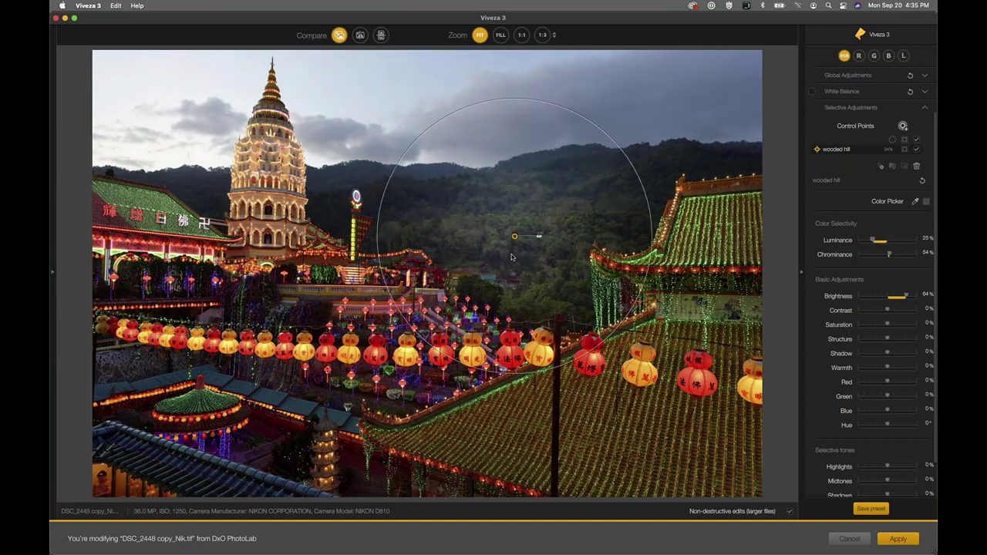
{"action": "left_click_drag", "start_coordinate": [514, 238], "coordinate": [518, 233]}
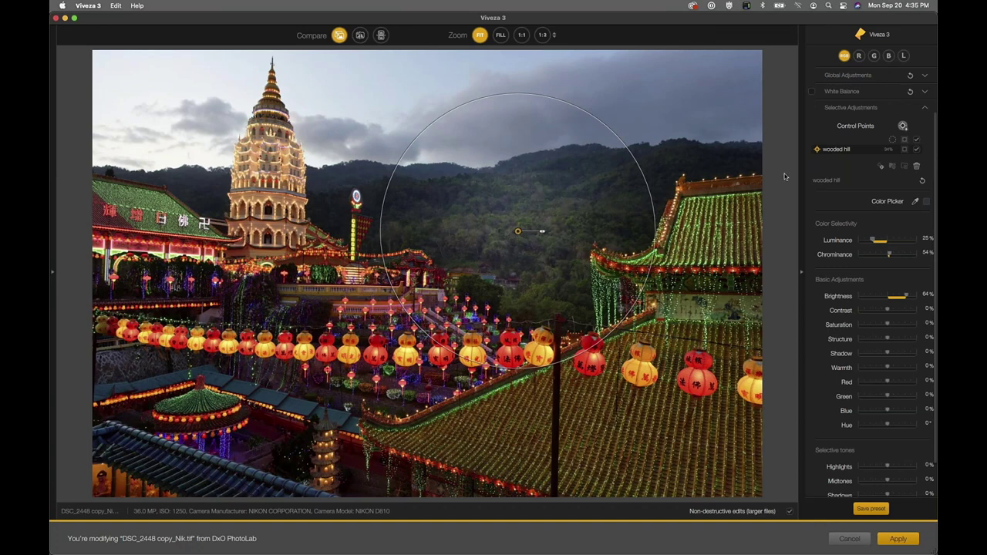
- Add a second control point on the dark hillside beside the pagoda, with Brightness 43% and Contrast 32%
{"action": "left_click", "coordinate": [903, 127]}
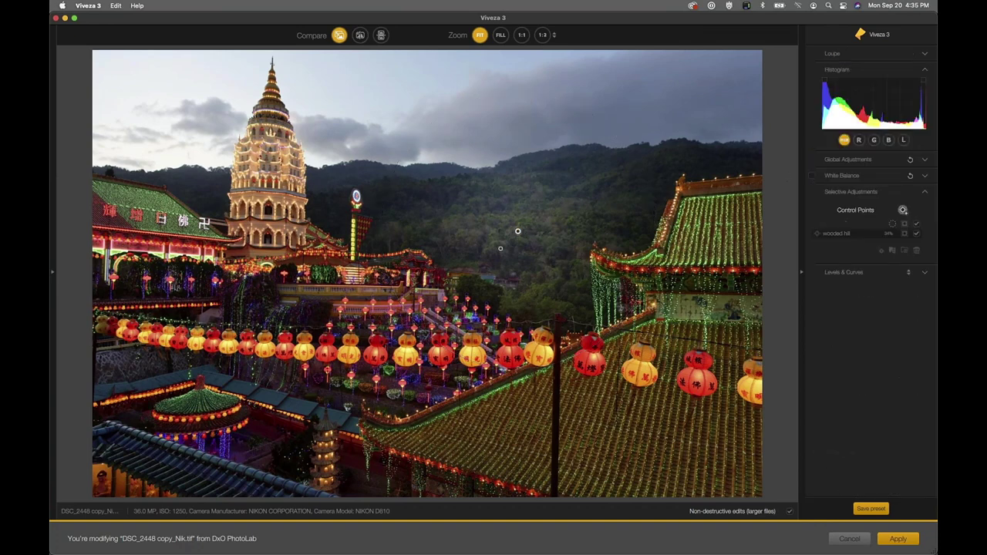
{"action": "left_click", "coordinate": [335, 213]}
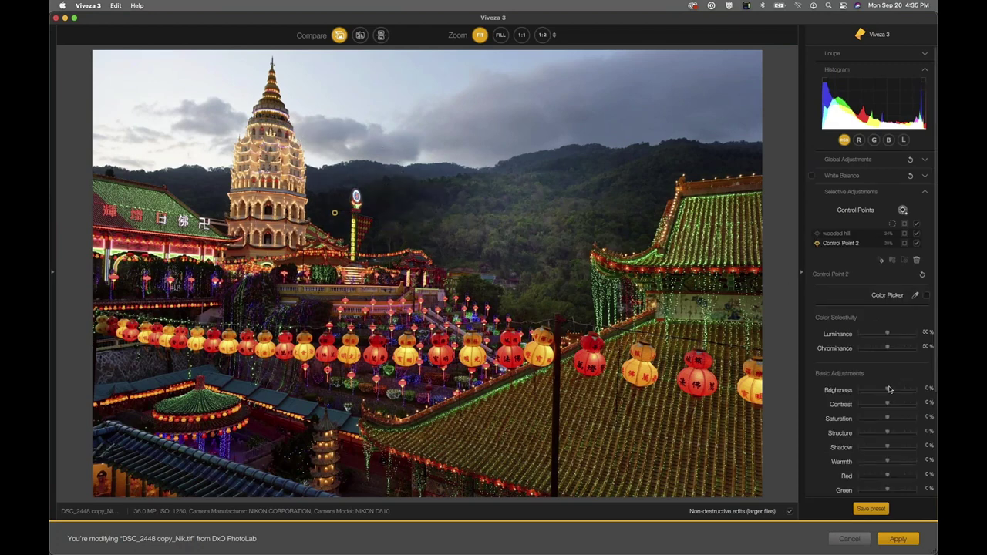
{"action": "left_click_drag", "start_coordinate": [890, 391], "coordinate": [897, 391]}
{"action": "left_click_drag", "start_coordinate": [887, 404], "coordinate": [895, 404]}
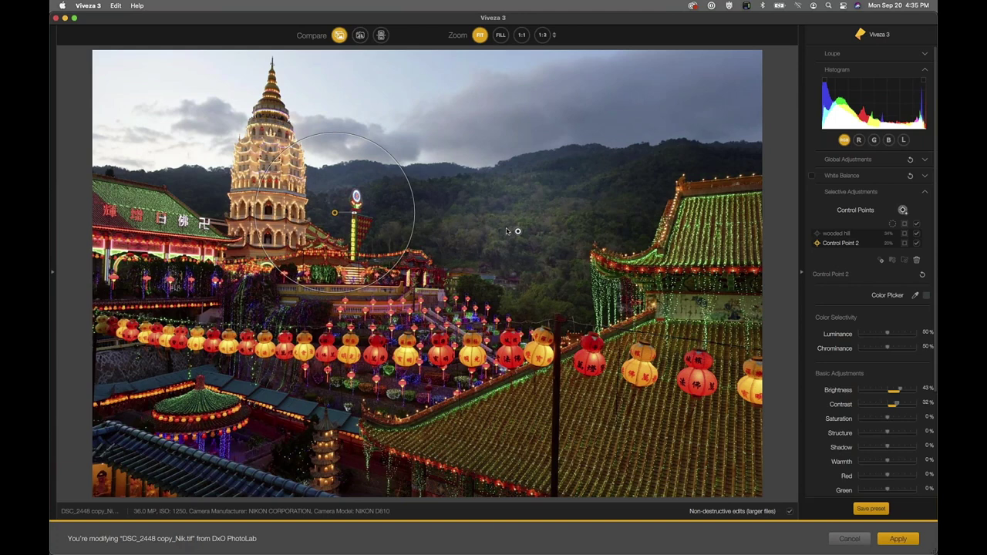
- Try Control Point 2 over the lanterns and the large tiled roof, and leave it on the roof's lower left part
{"action": "left_click", "coordinate": [518, 230]}
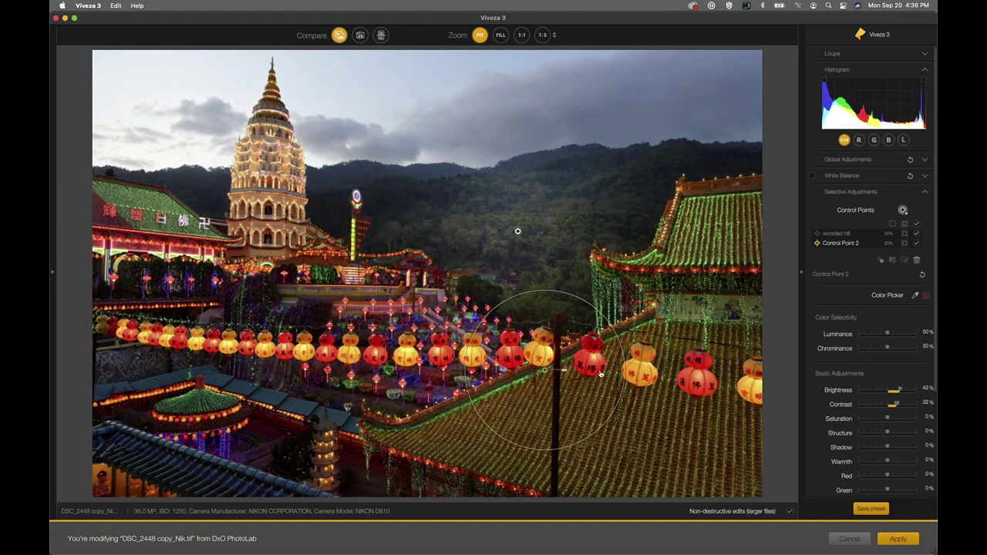
{"action": "left_click_drag", "start_coordinate": [646, 392], "coordinate": [661, 402]}
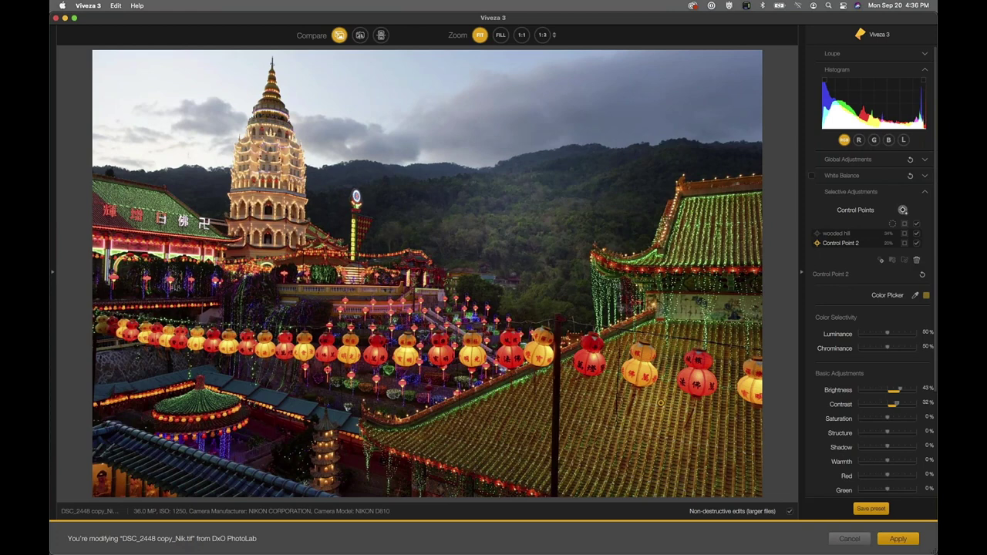
{"action": "left_click_drag", "start_coordinate": [654, 423], "coordinate": [471, 448]}
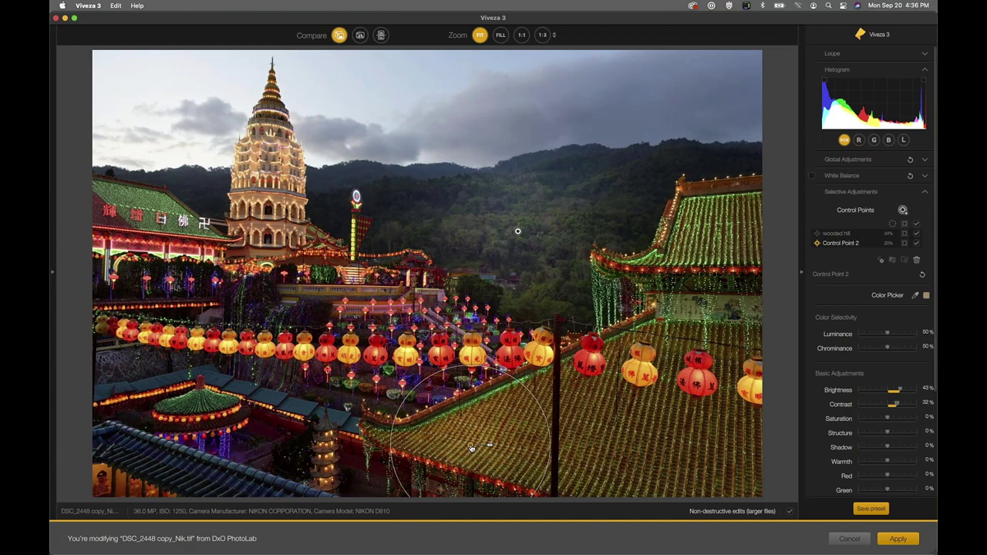
{"action": "left_click_drag", "start_coordinate": [471, 447], "coordinate": [444, 443]}
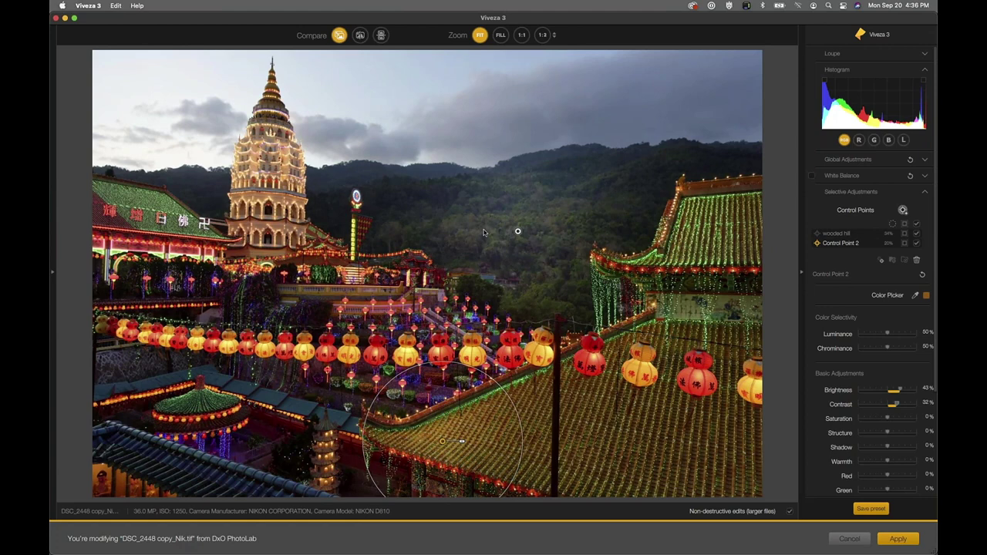
- Add a third control point on the hill above the wooded hill point, and move it into the bright sky beside the pagoda
{"action": "mouse_move", "coordinate": [517, 231]}
{"action": "left_click", "coordinate": [518, 232]}
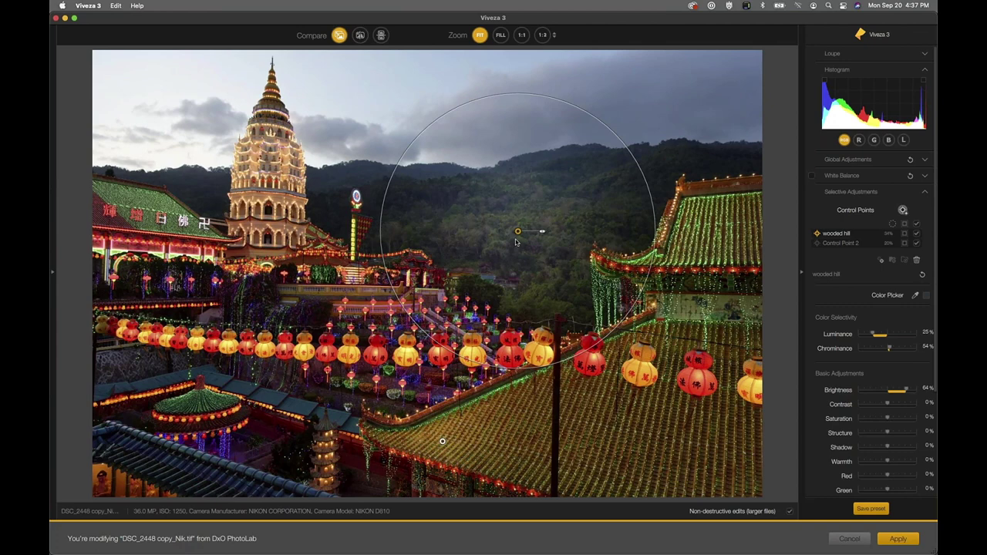
{"action": "left_click", "coordinate": [902, 209]}
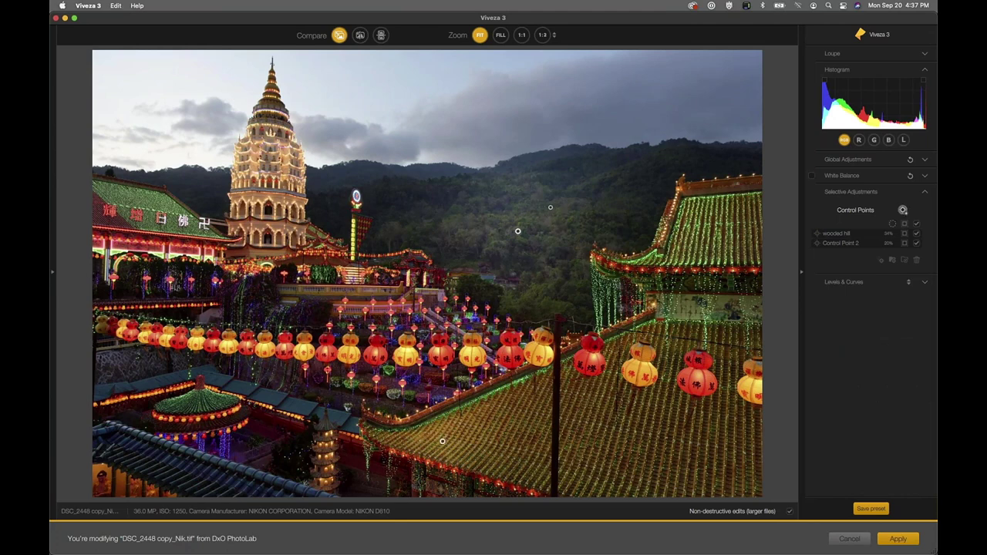
{"action": "mouse_move", "coordinate": [518, 233]}
{"action": "left_click", "coordinate": [556, 202]}
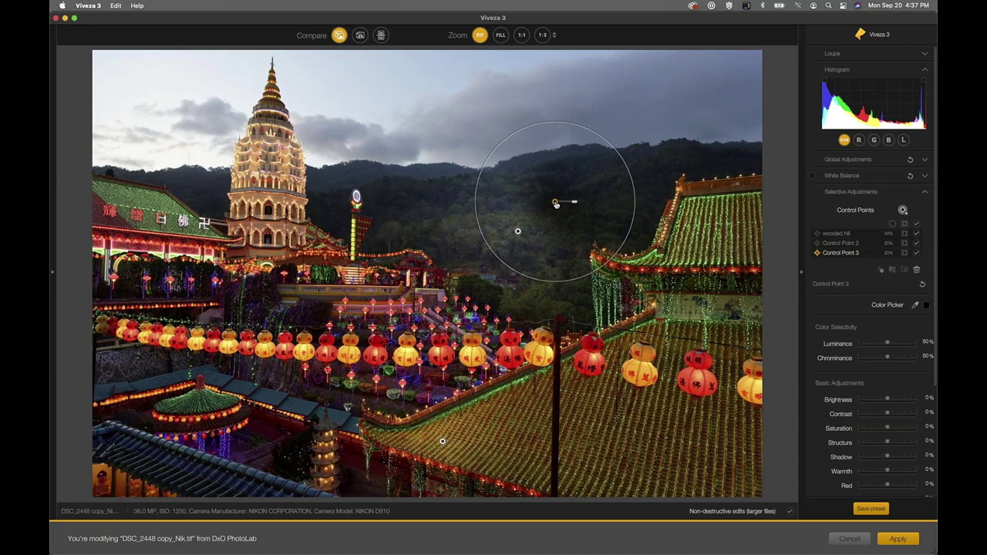
{"action": "left_click_drag", "start_coordinate": [555, 203], "coordinate": [379, 97]}
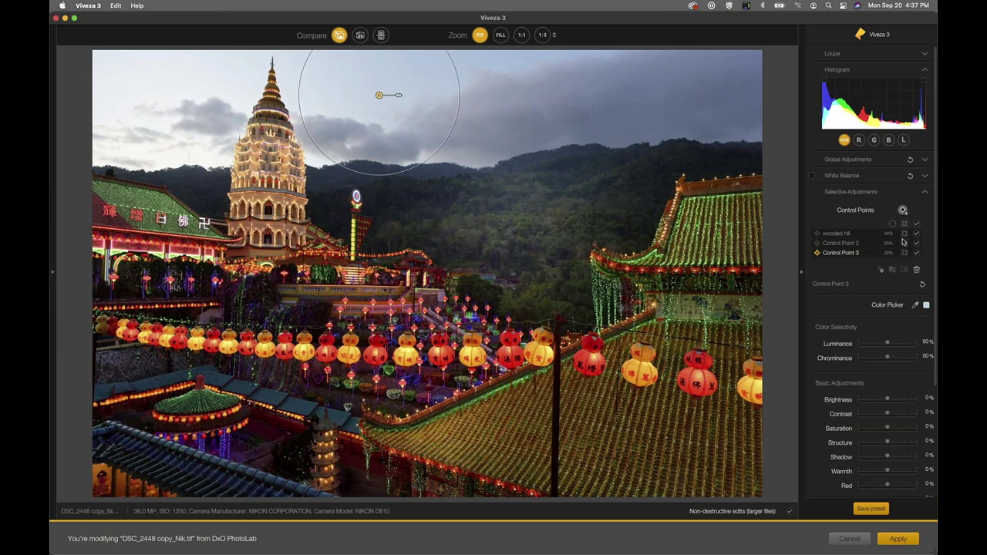
- Compare the wooded hill mask with Control Point 3's mask after moving that point down to the lanterns, and hide both masks
{"action": "mouse_move", "coordinate": [905, 235]}
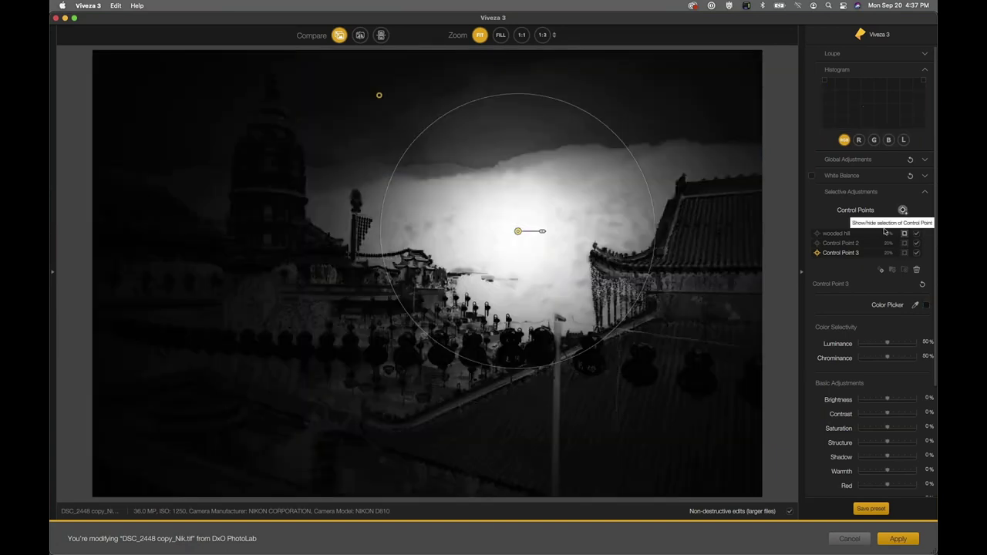
{"action": "left_click", "coordinate": [904, 233]}
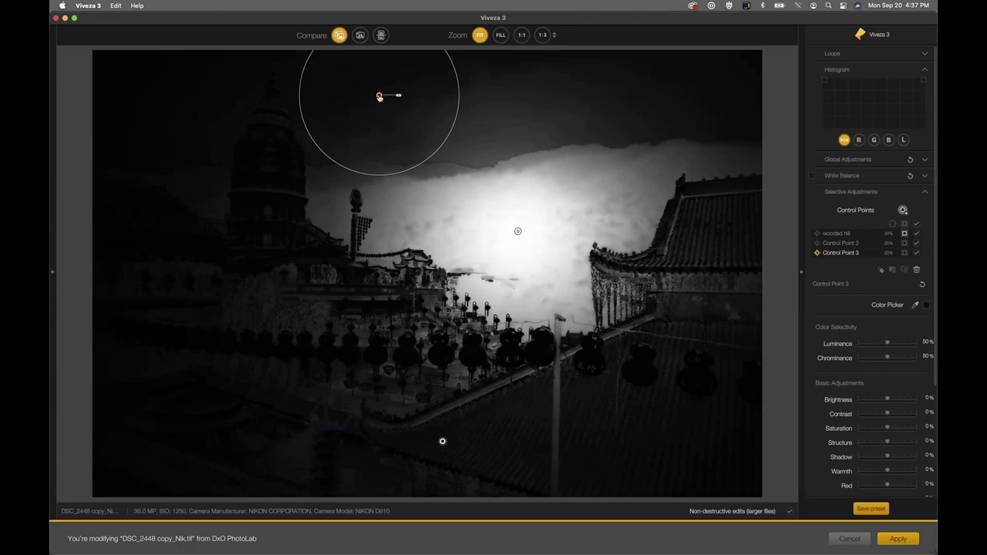
{"action": "left_click_drag", "start_coordinate": [378, 106], "coordinate": [423, 337]}
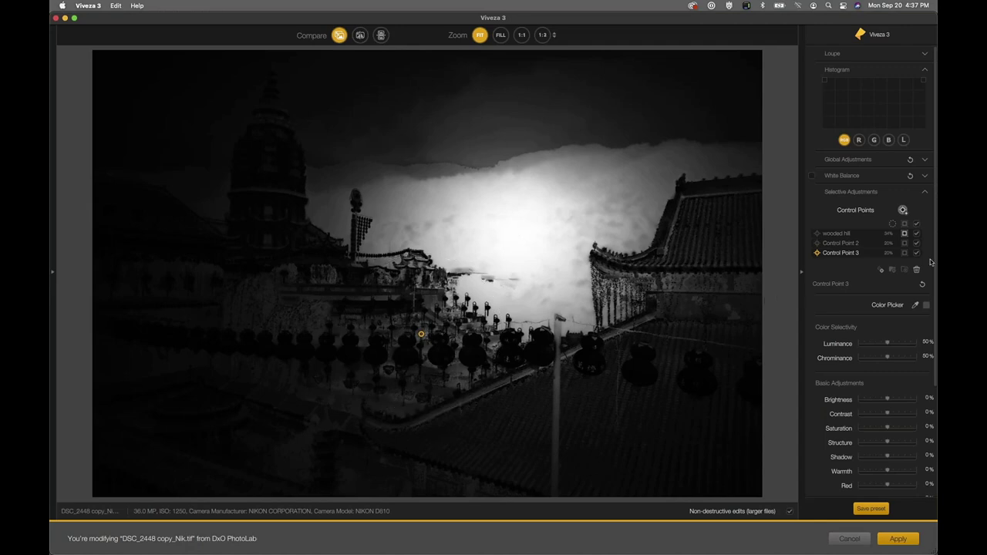
{"action": "left_click", "coordinate": [904, 234]}
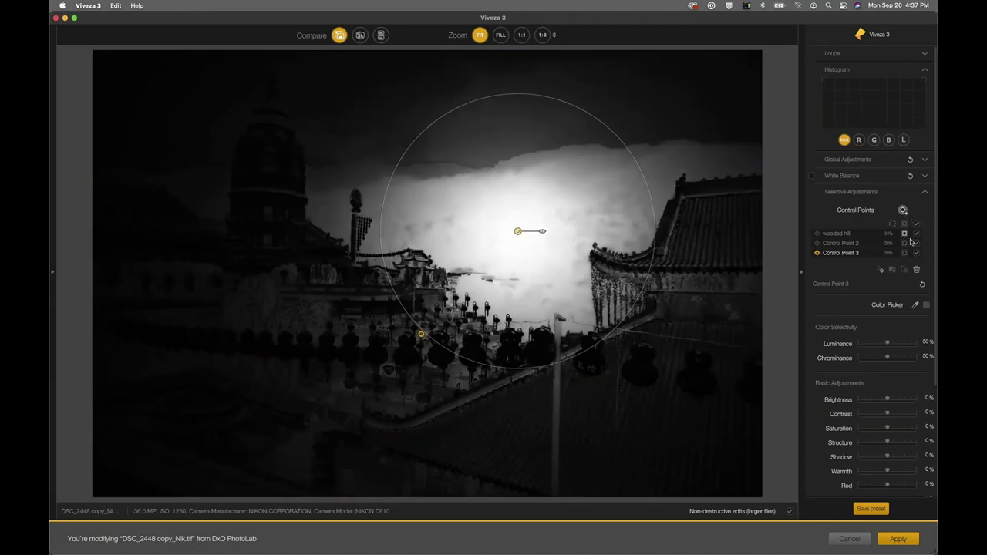
{"action": "left_click", "coordinate": [903, 254]}
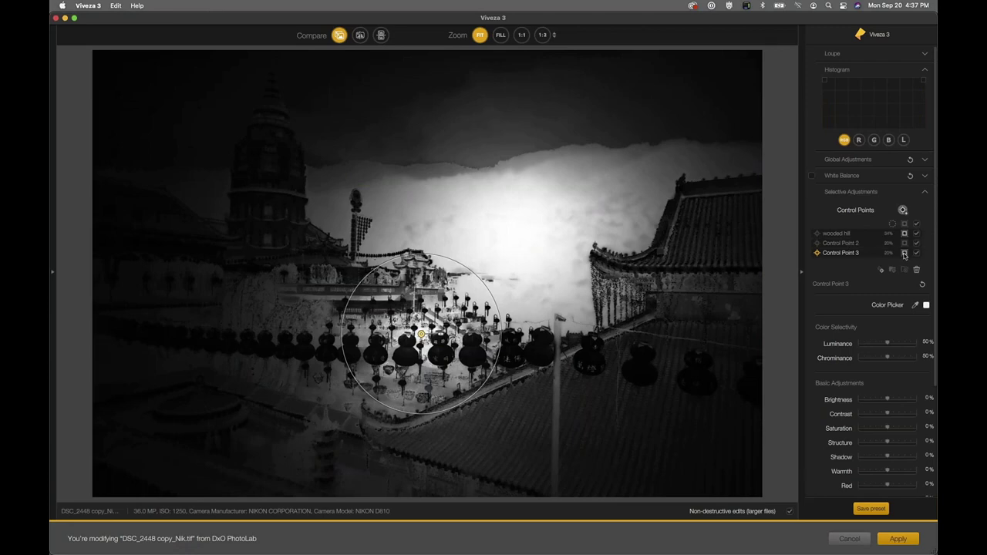
{"action": "left_click", "coordinate": [904, 254]}
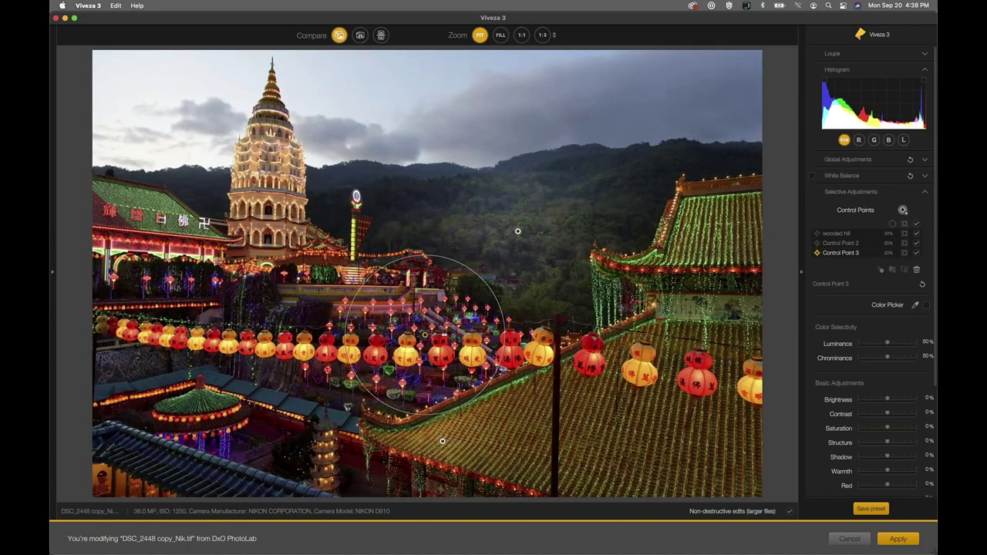
- Move Control Point 3 below the pagoda's left side, and test the wooded hill point at 100% Brightness with a much larger area of influence
{"action": "left_click_drag", "start_coordinate": [425, 337], "coordinate": [223, 303]}
{"action": "left_click", "coordinate": [517, 232]}
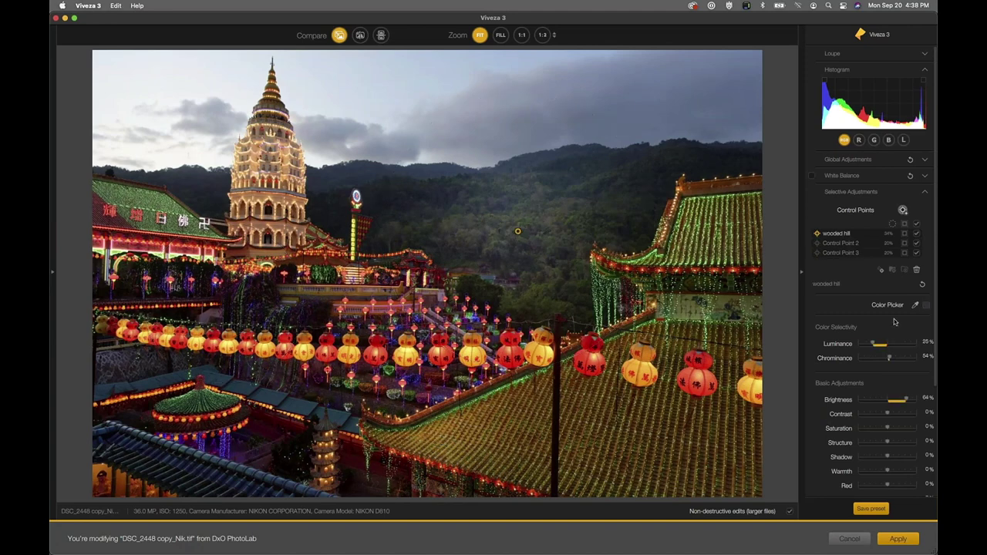
{"action": "left_click_drag", "start_coordinate": [908, 402], "coordinate": [922, 400]}
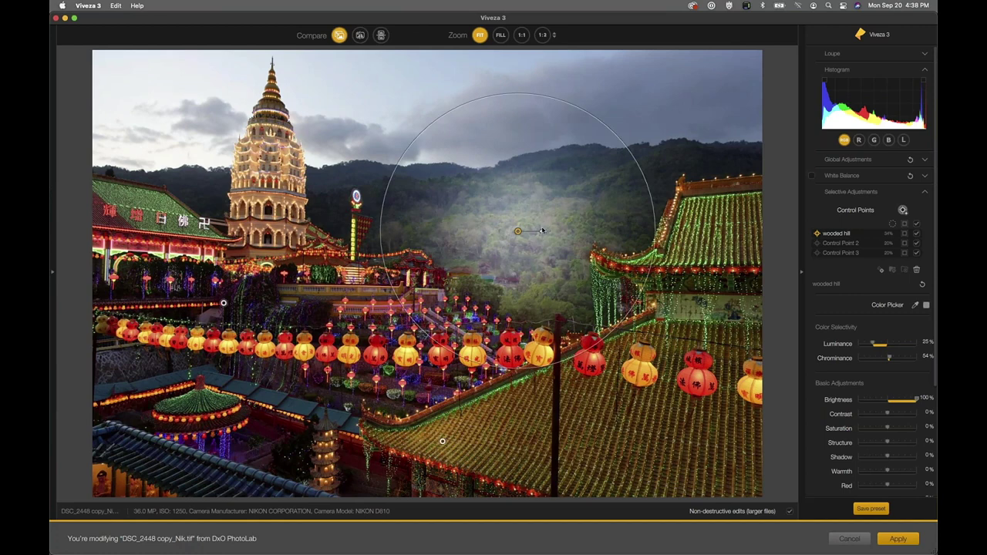
{"action": "left_click_drag", "start_coordinate": [541, 229], "coordinate": [550, 228]}
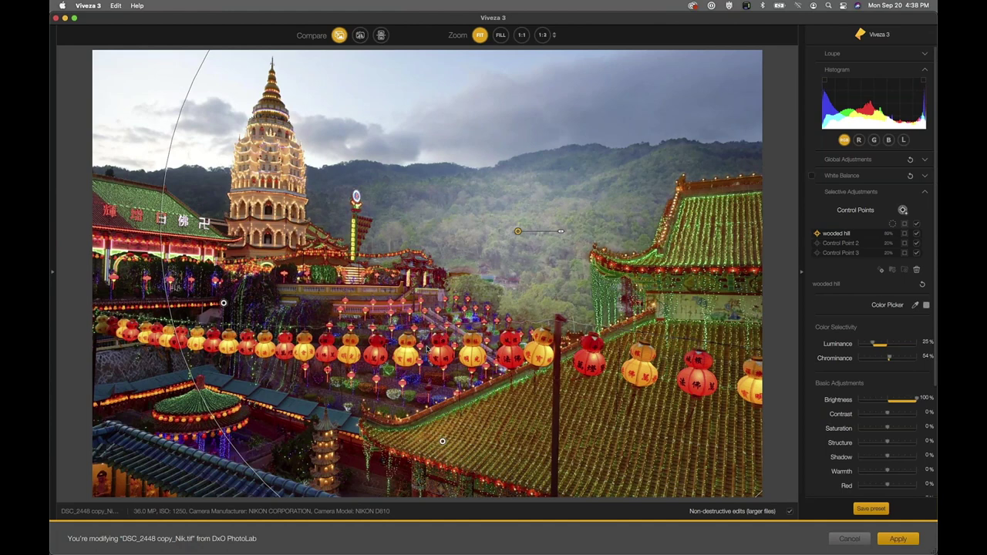
- Return Control Point 3 to the central lanterns, and set the wooded hill point's area of influence to 64%, Brightness to 46% and Structure to 17%
{"action": "mouse_move", "coordinate": [223, 303]}
{"action": "left_click_drag", "start_coordinate": [224, 304], "coordinate": [424, 353]}
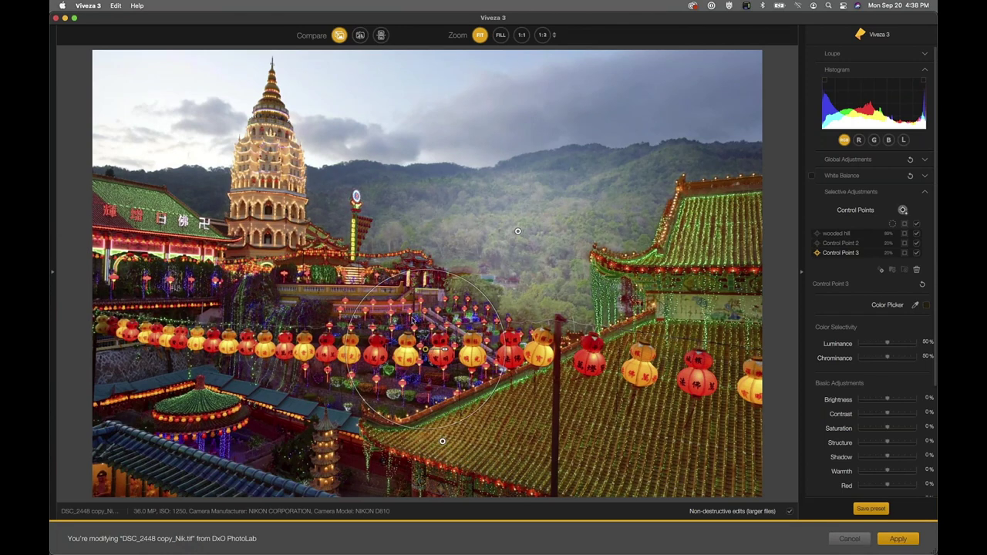
{"action": "left_click_drag", "start_coordinate": [517, 231], "coordinate": [559, 232]}
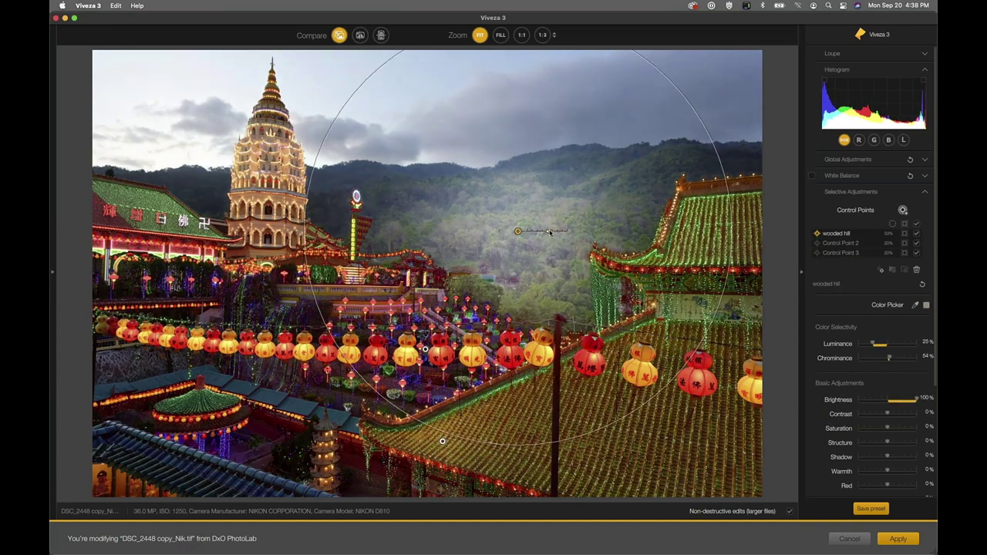
{"action": "left_click_drag", "start_coordinate": [918, 398], "coordinate": [901, 399]}
{"action": "left_click_drag", "start_coordinate": [887, 442], "coordinate": [891, 444]}
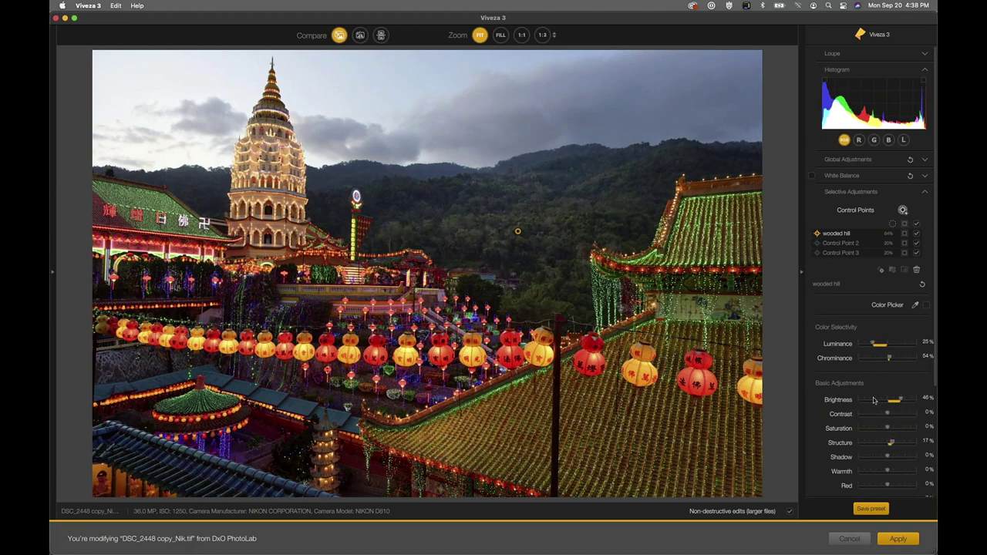
- Add a fourth control point on the rightmost illuminated symbol of the green temple roof, and inspect that area at 1:3 zoom
{"action": "mouse_move", "coordinate": [558, 228]}
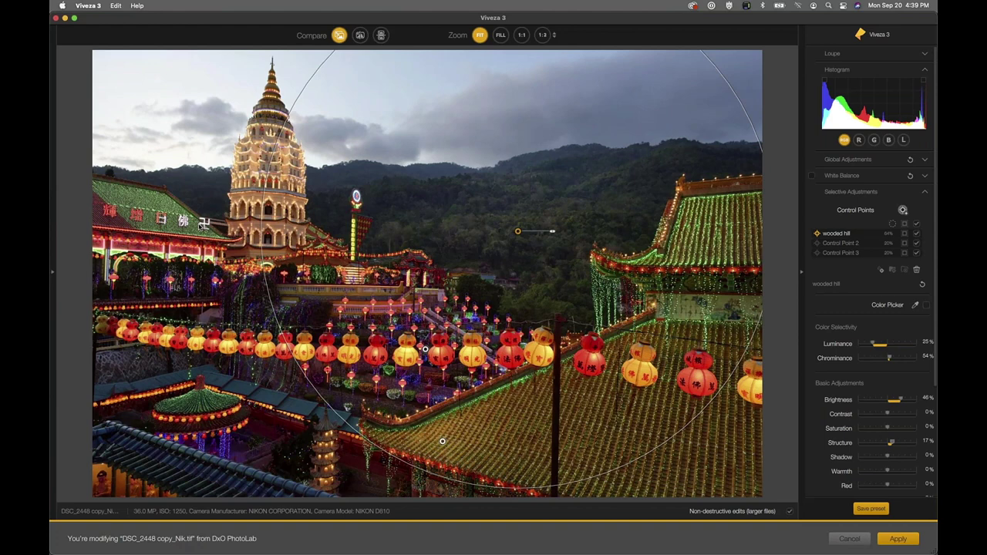
{"action": "left_click", "coordinate": [200, 224]}
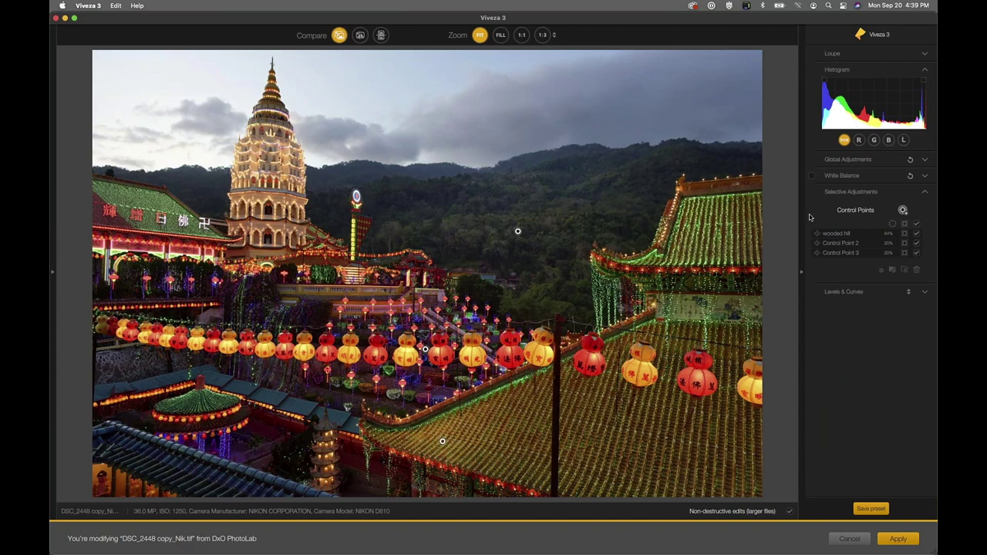
{"action": "left_click", "coordinate": [903, 211]}
{"action": "left_click", "coordinate": [205, 221]}
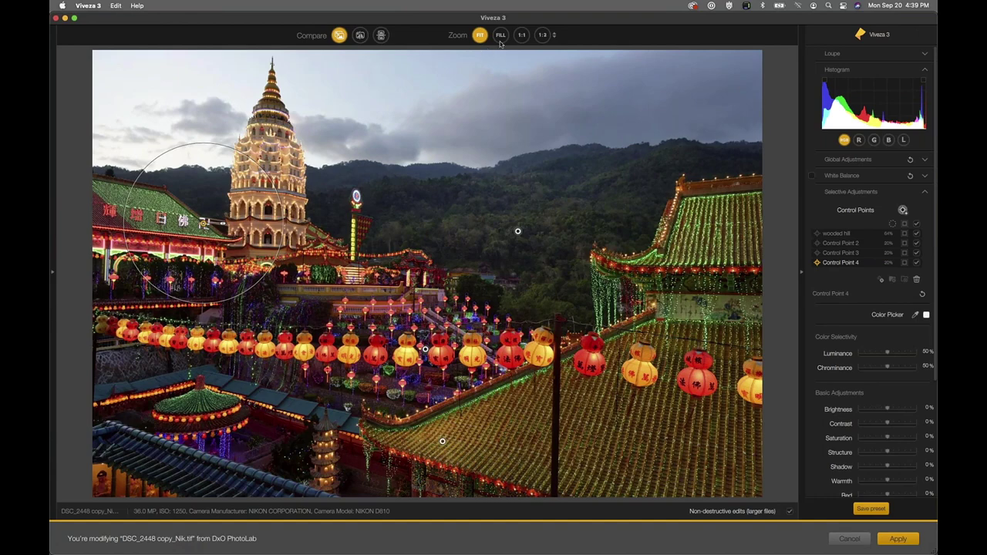
{"action": "left_click", "coordinate": [542, 35]}
{"action": "left_click_drag", "start_coordinate": [733, 88], "coordinate": [716, 85]}
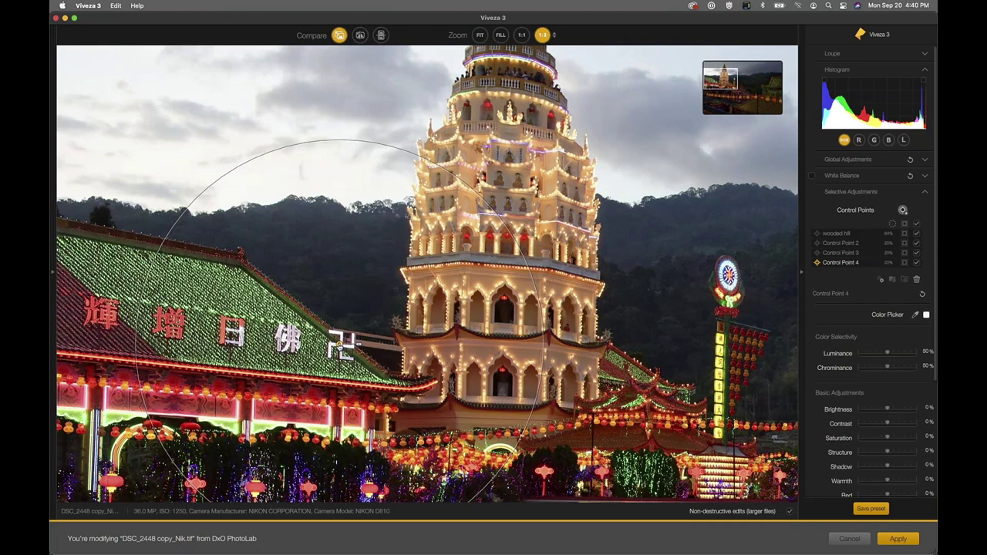
- Shrink Control Point 4's area of influence to 3% and recolour the white roof symbol red with the Color Picker
{"action": "left_click", "coordinate": [341, 347]}
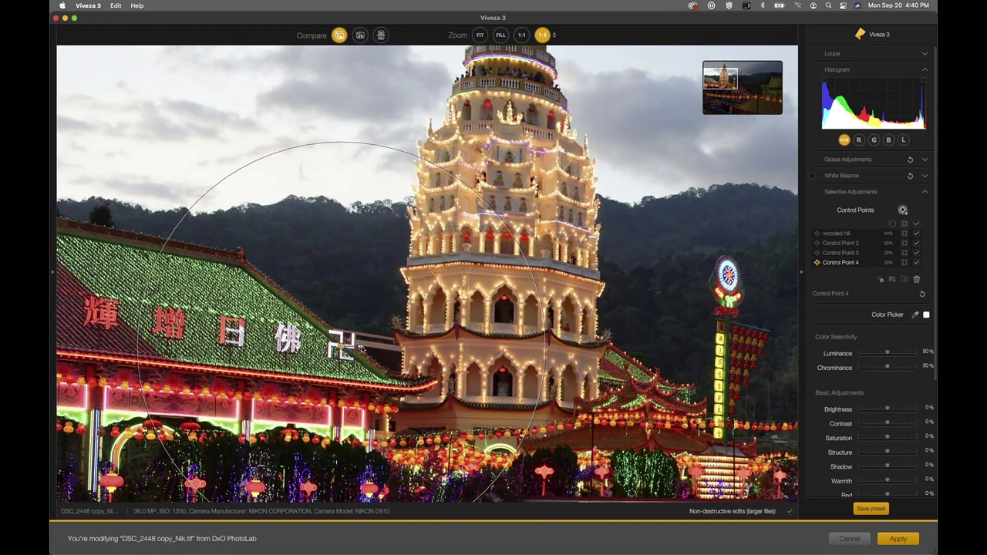
{"action": "left_click_drag", "start_coordinate": [360, 349], "coordinate": [352, 348]}
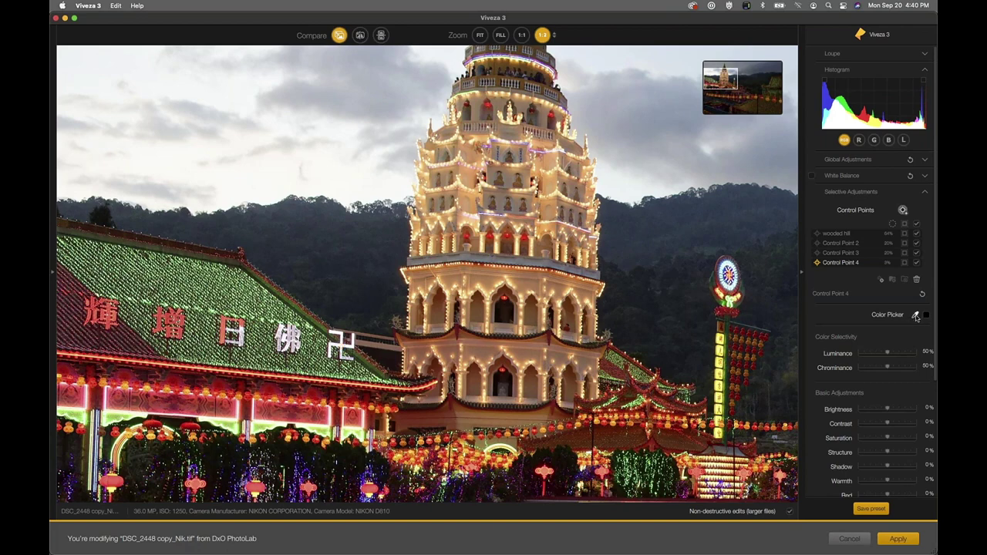
{"action": "left_click", "coordinate": [916, 316]}
{"action": "left_click", "coordinate": [342, 346]}
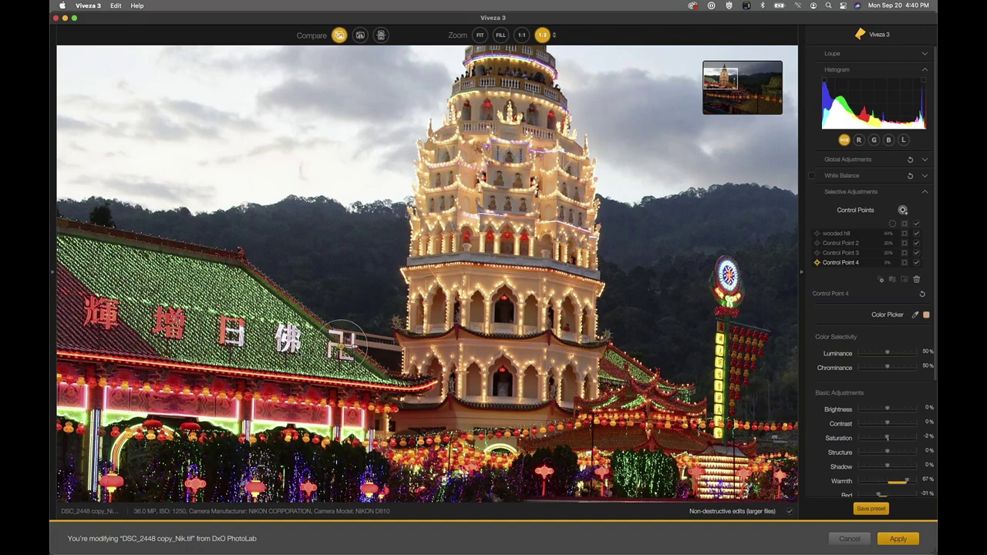
{"action": "left_click", "coordinate": [915, 316]}
{"action": "left_click", "coordinate": [341, 347]}
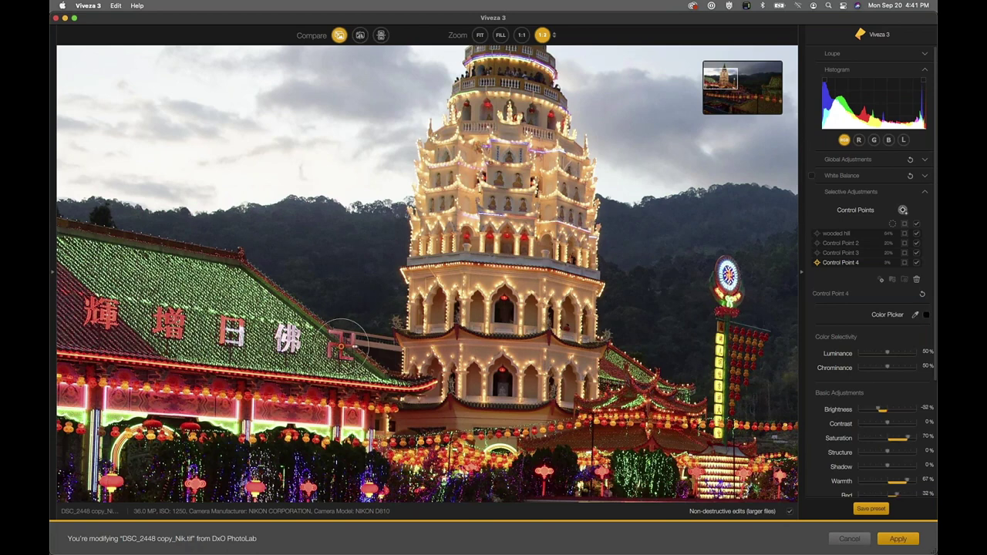
- Enlarge Control Point 4's area of influence to 5%, and set its Brightness to -23% and Red to 46%
{"action": "left_click", "coordinate": [341, 343]}
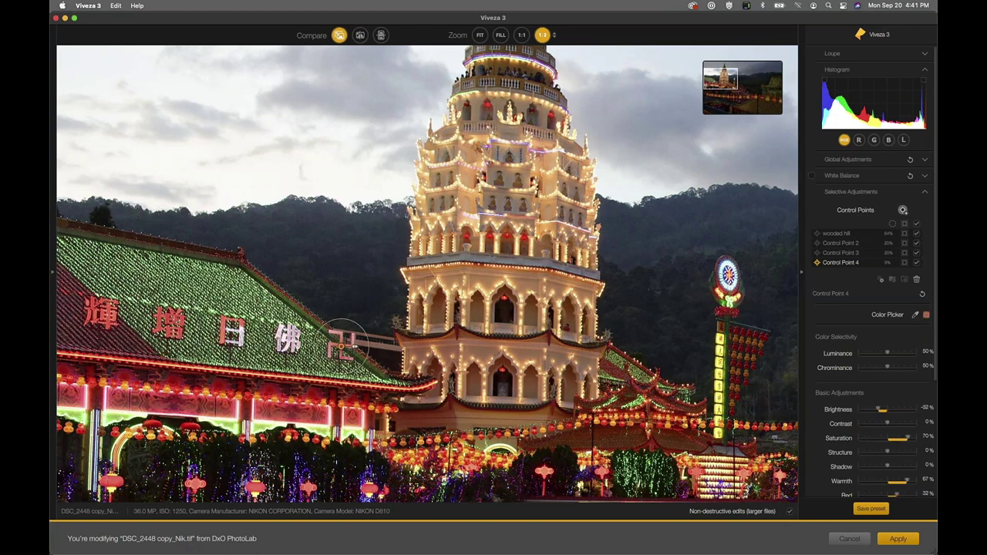
{"action": "left_click", "coordinate": [353, 348]}
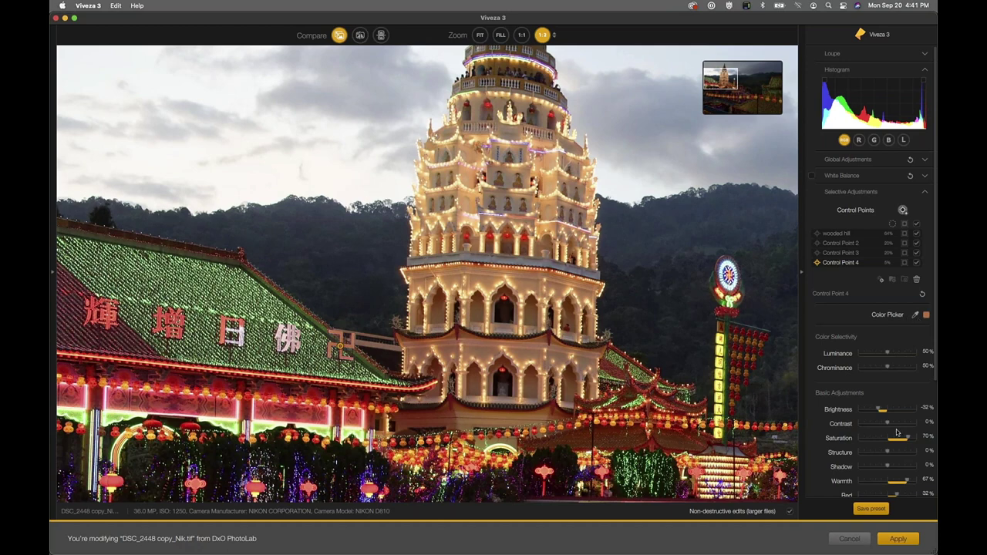
{"action": "scroll", "coordinate": [913, 316], "scroll_direction": "down", "scroll_amount": 5}
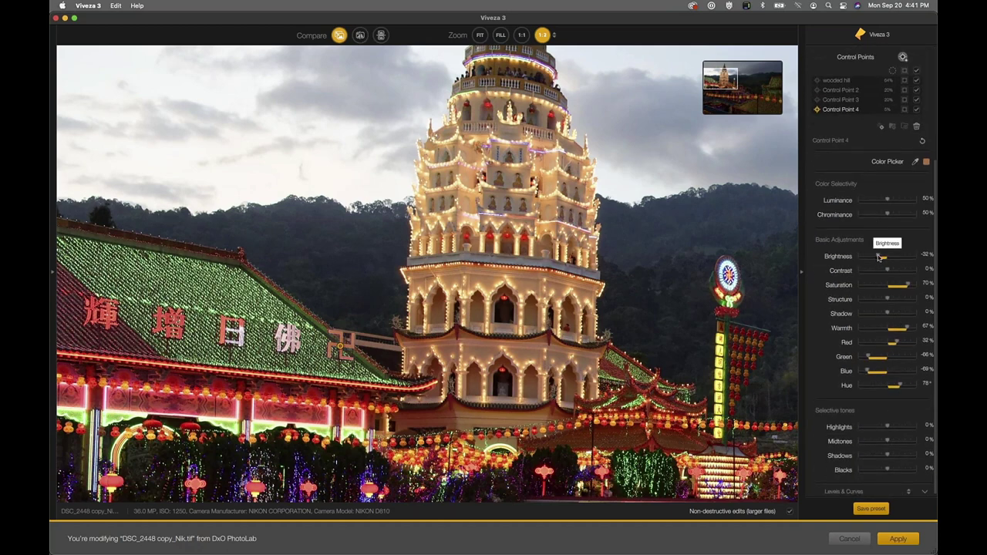
{"action": "left_click_drag", "start_coordinate": [878, 257], "coordinate": [882, 257]}
{"action": "left_click_drag", "start_coordinate": [896, 342], "coordinate": [901, 344]}
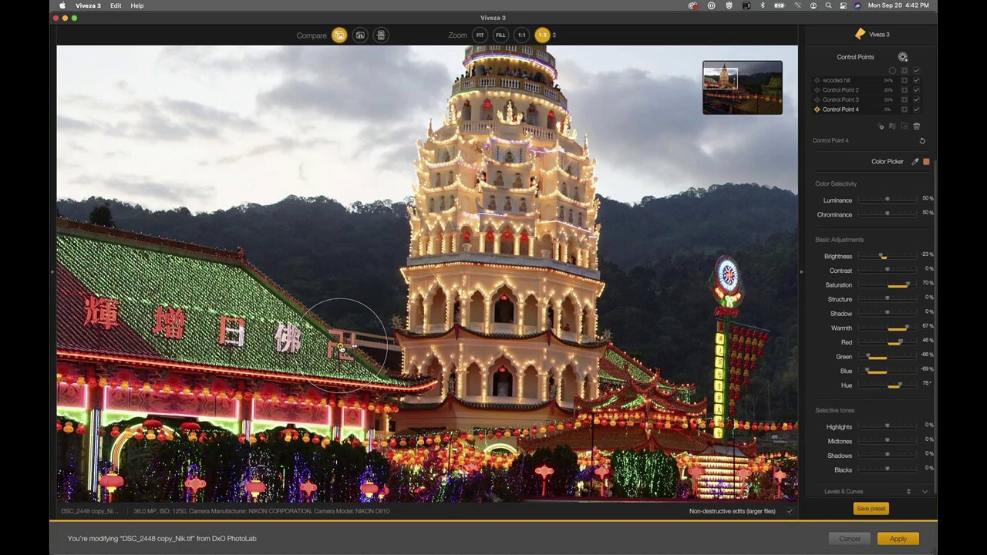
- Duplicate Control Point 4 onto the next two white roof characters to its left, setting the copies' Brightness to -13%
{"action": "left_click_drag", "start_coordinate": [341, 348], "coordinate": [291, 345]}
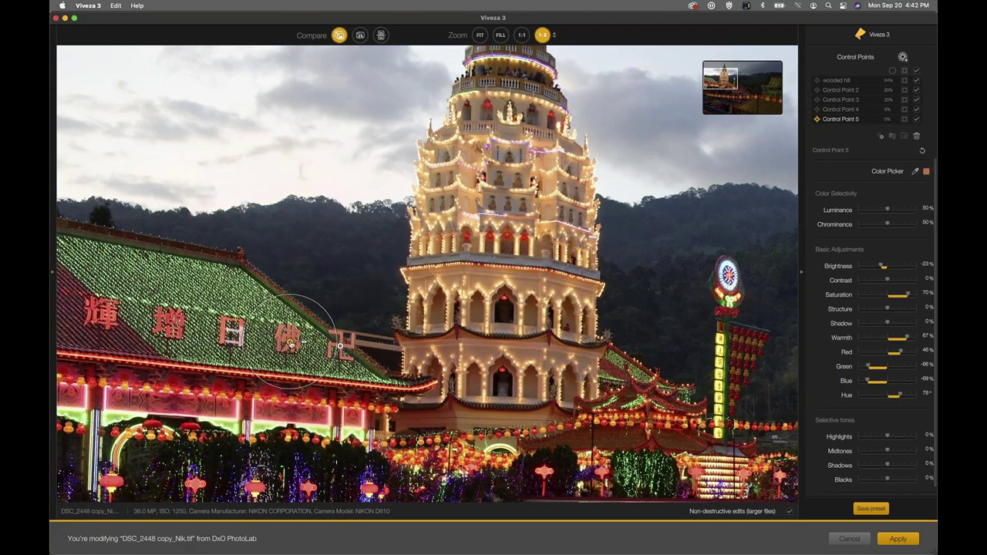
{"action": "left_click_drag", "start_coordinate": [291, 344], "coordinate": [288, 342]}
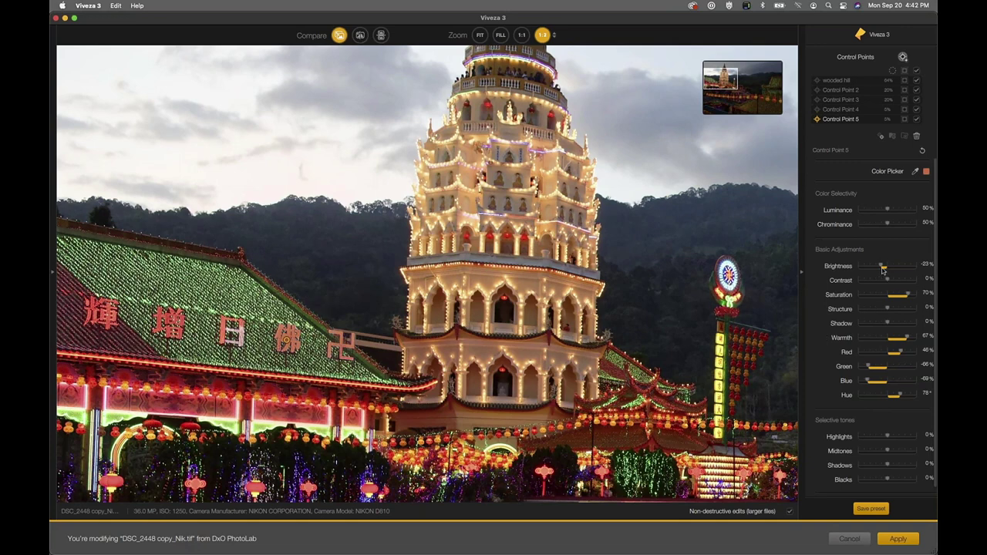
{"action": "left_click_drag", "start_coordinate": [885, 267], "coordinate": [883, 266]}
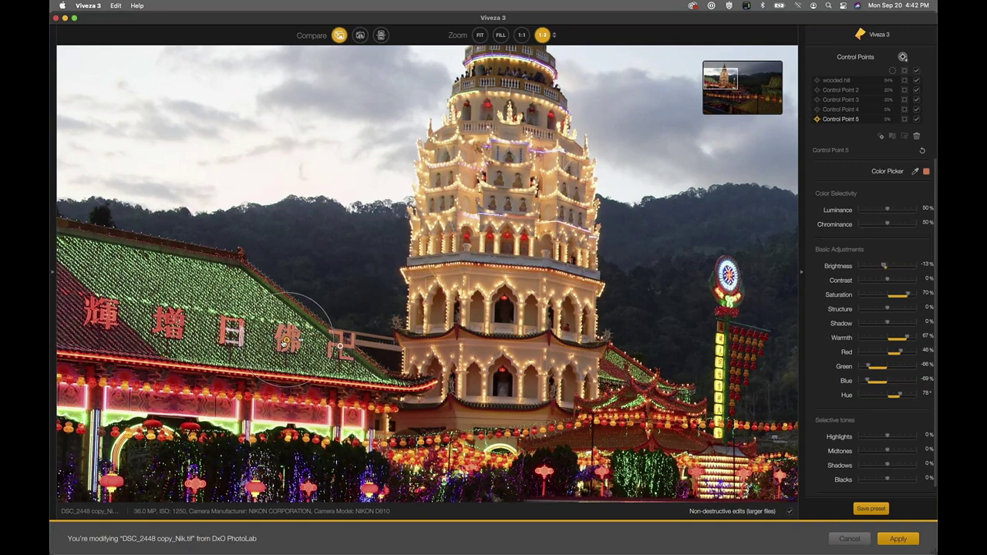
{"action": "left_click_drag", "start_coordinate": [286, 342], "coordinate": [240, 341]}
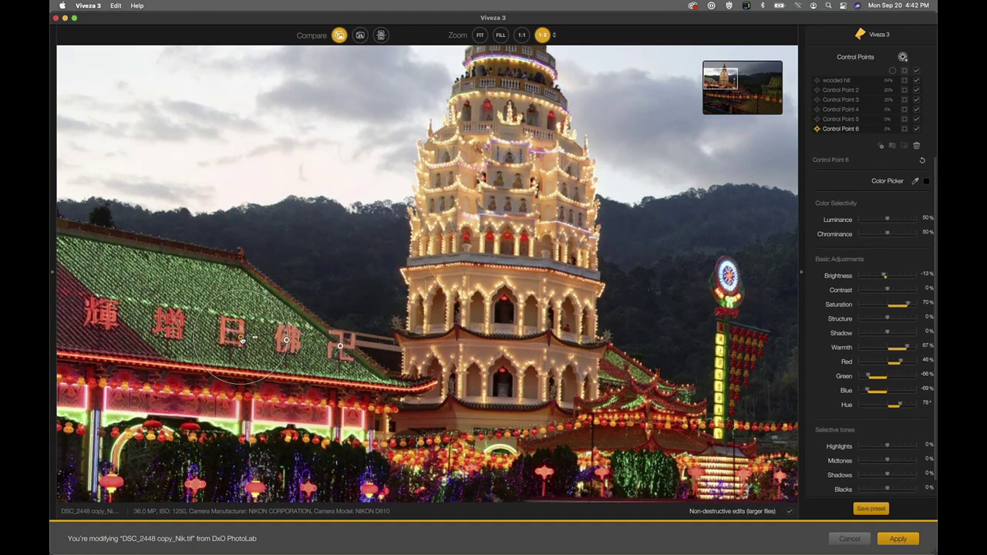
{"action": "left_click", "coordinate": [275, 245]}
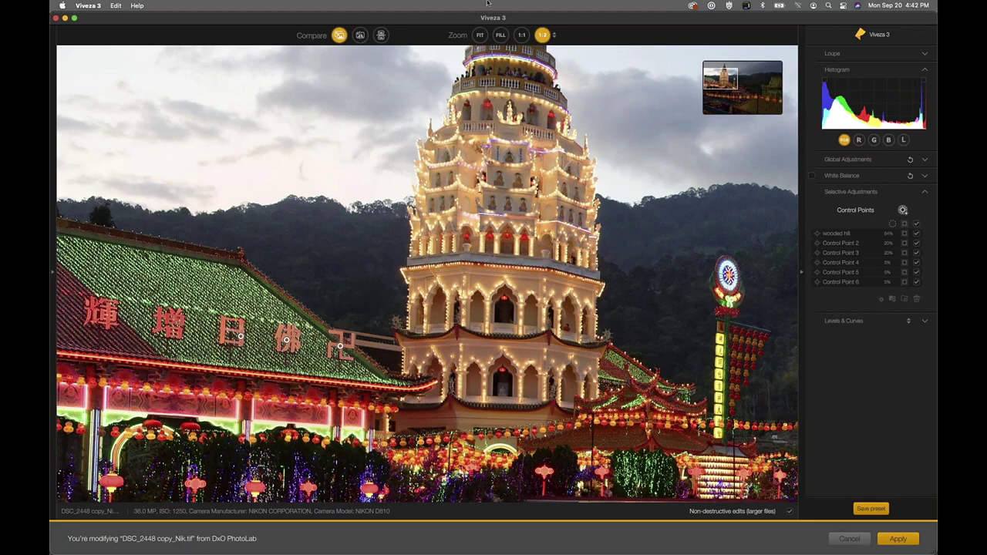
- Add a control point on the middle of the illuminated pagoda with Saturation 50% and Warmth 28%, viewing the whole photo
{"action": "left_click", "coordinate": [480, 35]}
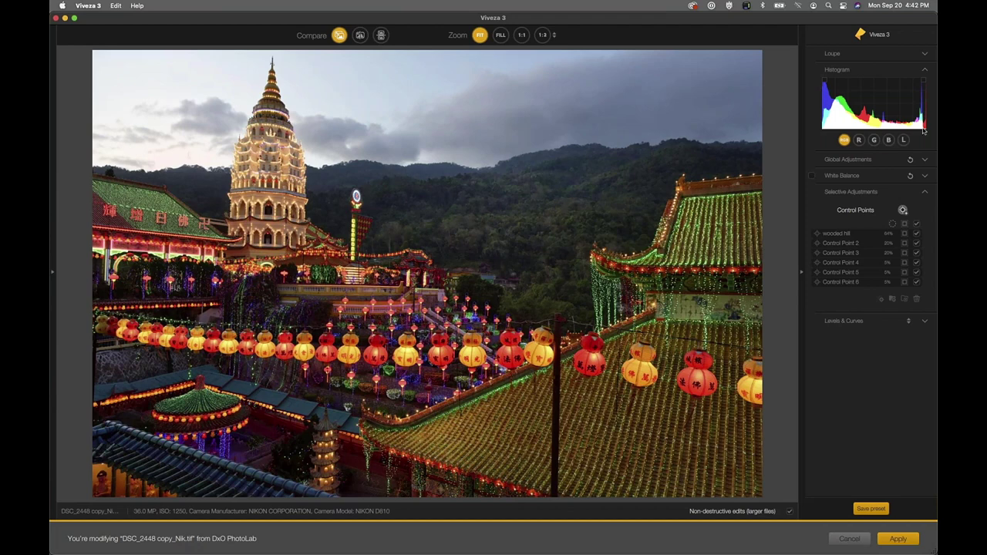
{"action": "left_click", "coordinate": [903, 210]}
{"action": "left_click", "coordinate": [253, 167]}
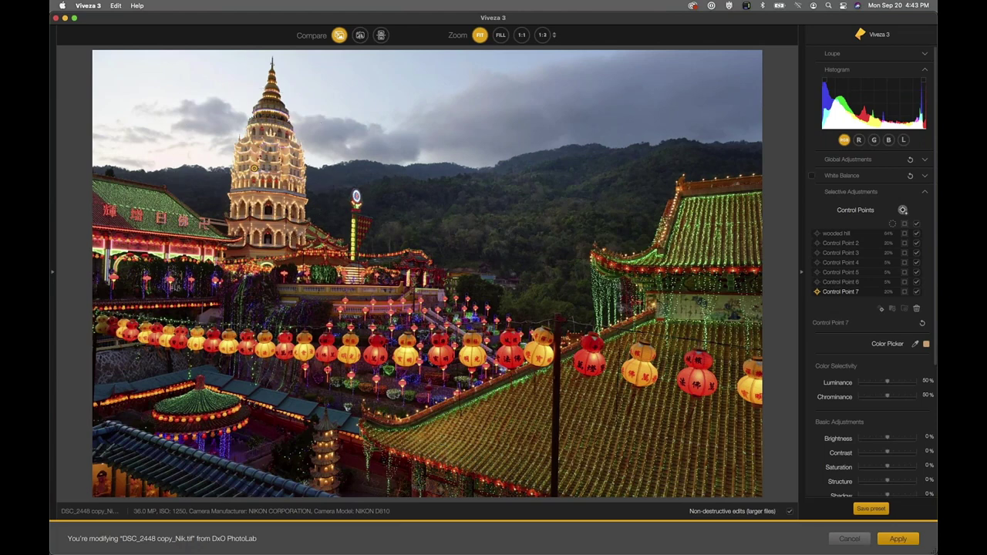
{"action": "scroll", "coordinate": [880, 453], "scroll_direction": "down", "scroll_amount": 5}
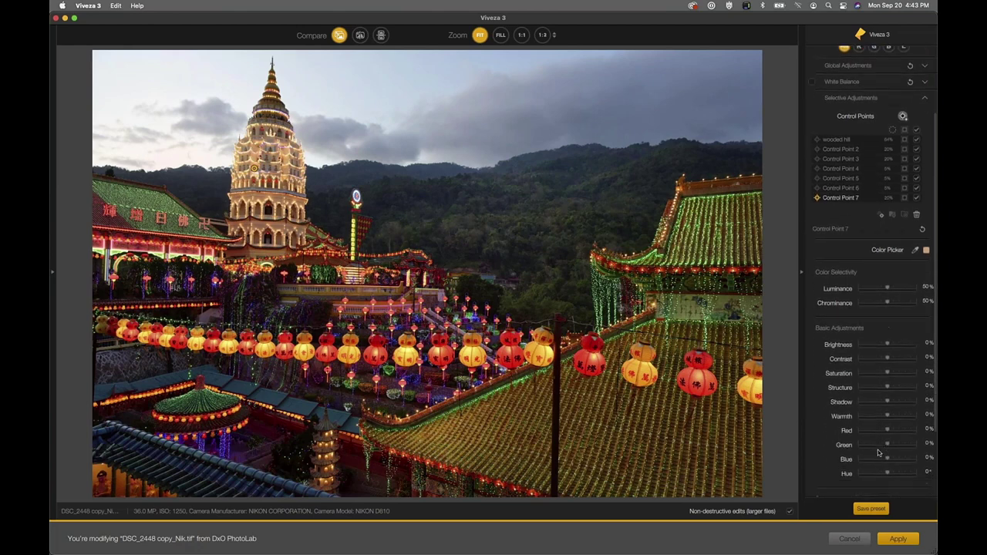
{"action": "left_click_drag", "start_coordinate": [887, 373], "coordinate": [902, 374]}
{"action": "left_click_drag", "start_coordinate": [887, 416], "coordinate": [895, 417]}
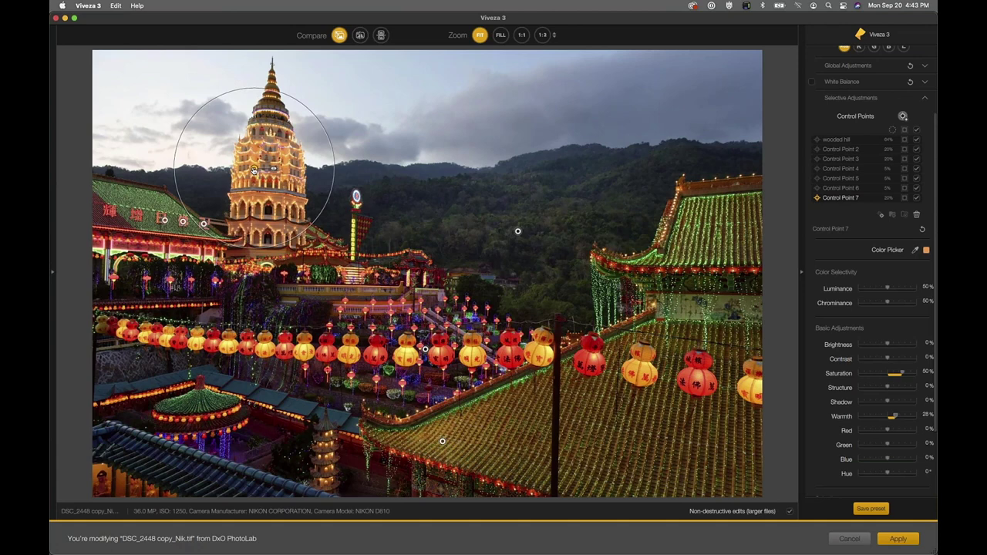
- Duplicate the pagoda's control point onto its upper tiers with Brightness 26% and Contrast 36%, and onto its lower tiers with the original settings
{"action": "left_click_drag", "start_coordinate": [254, 169], "coordinate": [272, 116]}
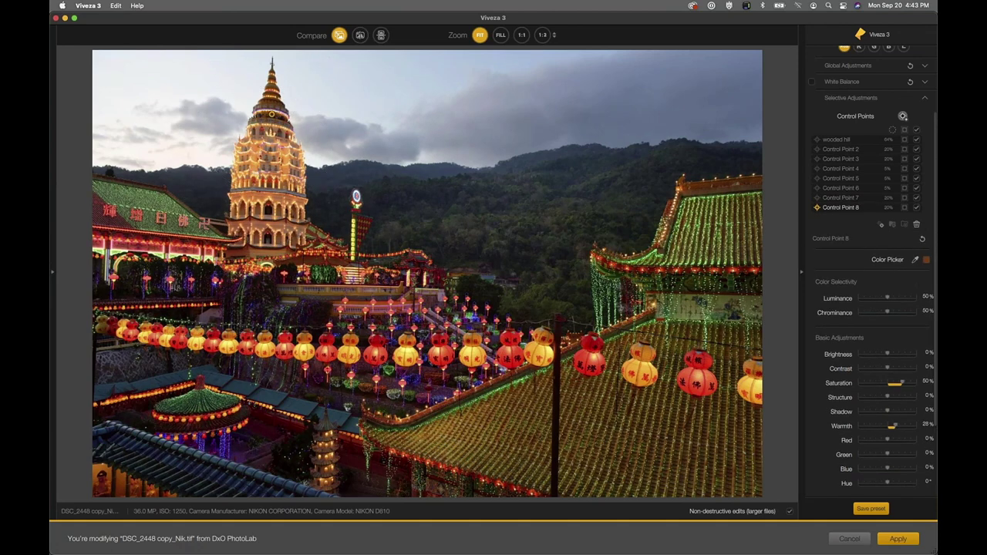
{"action": "left_click_drag", "start_coordinate": [887, 354], "coordinate": [898, 369]}
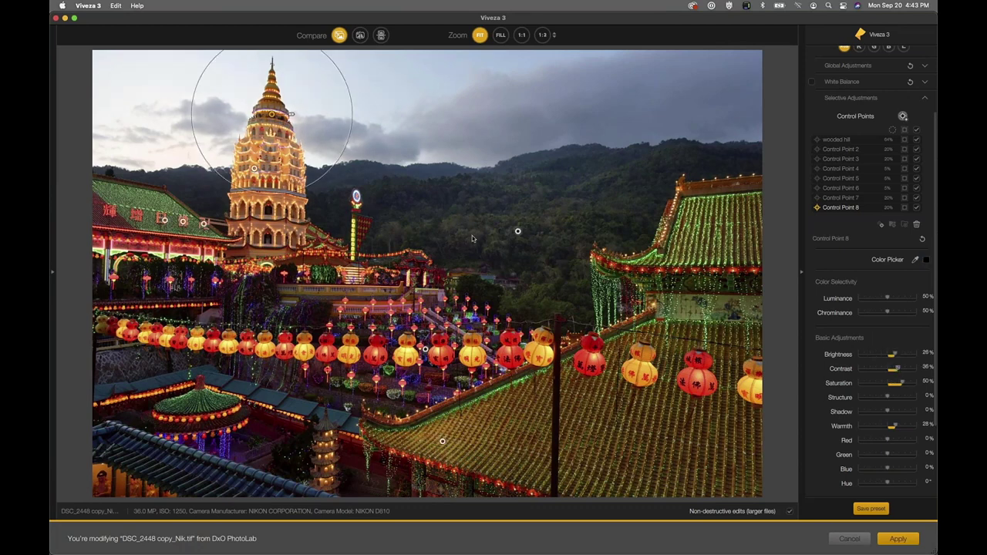
{"action": "left_click", "coordinate": [254, 168]}
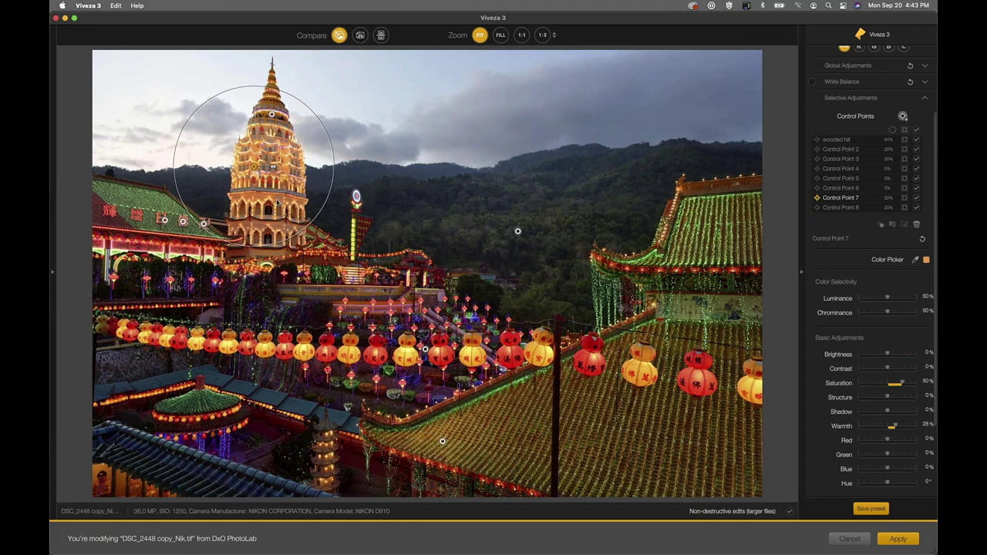
{"action": "left_click", "coordinate": [275, 200]}
{"action": "left_click", "coordinate": [253, 166]}
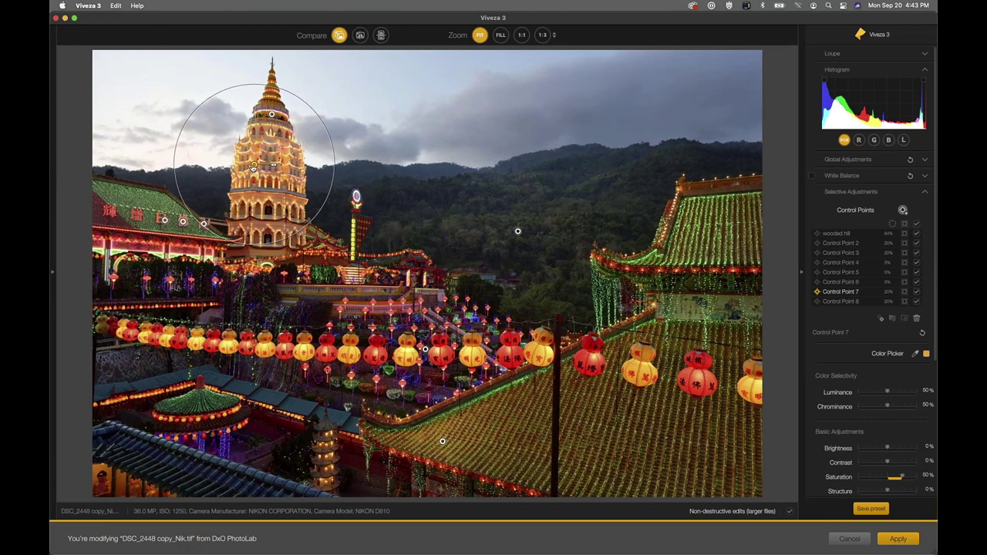
{"action": "left_click_drag", "start_coordinate": [254, 165], "coordinate": [279, 206]}
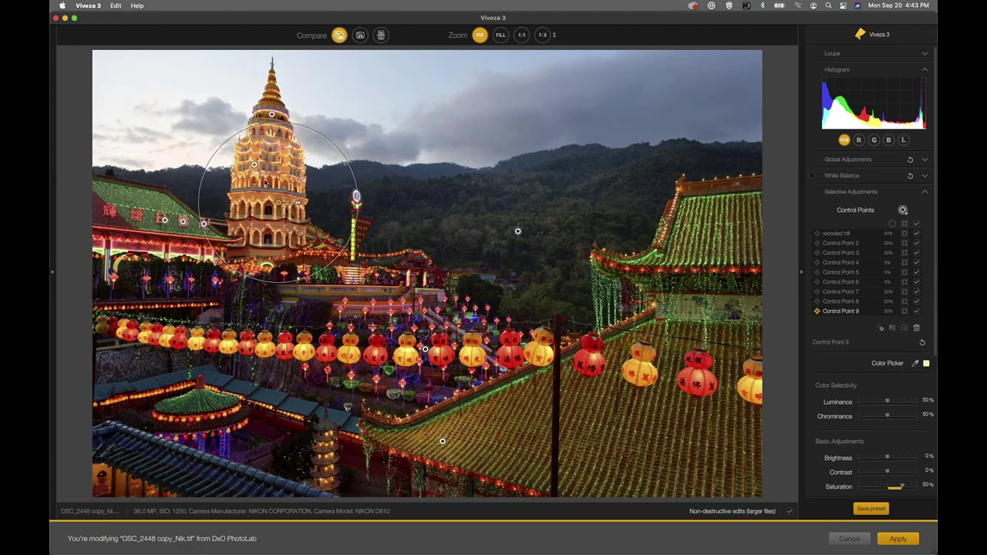
{"action": "left_click", "coordinate": [274, 165]}
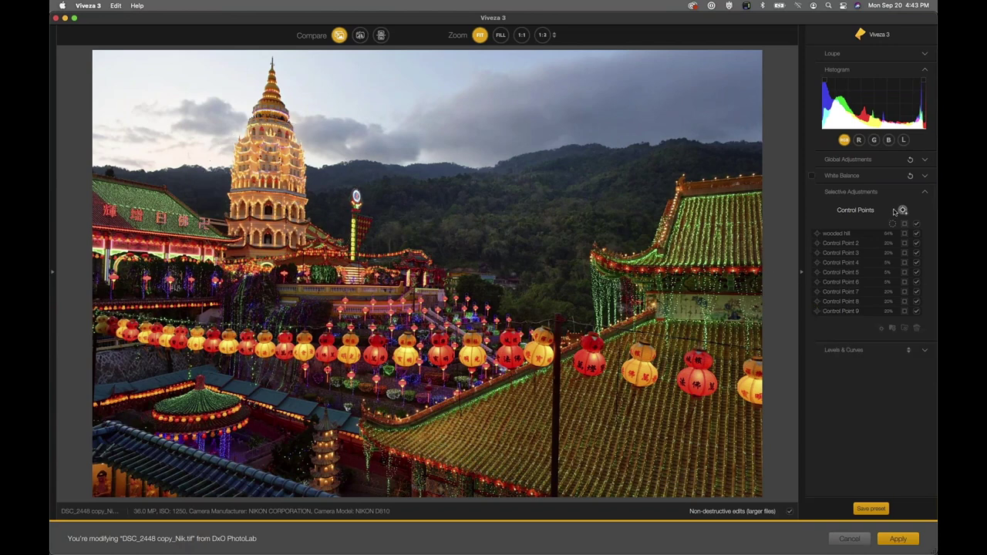
- Add a control point on the left temple's green roof with Brightness 26%, Green 22% and Blue 35%
{"action": "left_click", "coordinate": [902, 210]}
{"action": "left_click", "coordinate": [182, 222]}
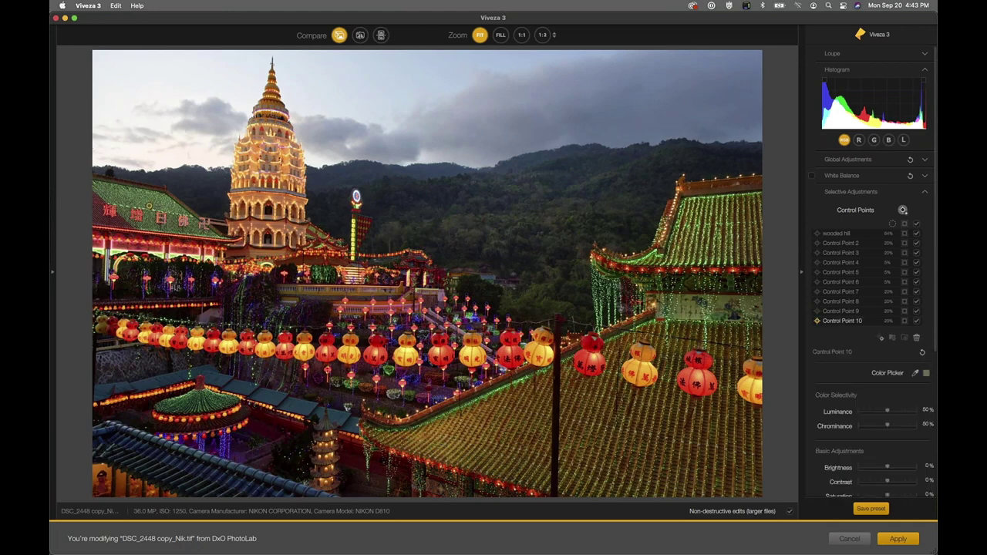
{"action": "scroll", "coordinate": [846, 393], "scroll_direction": "down", "scroll_amount": 5}
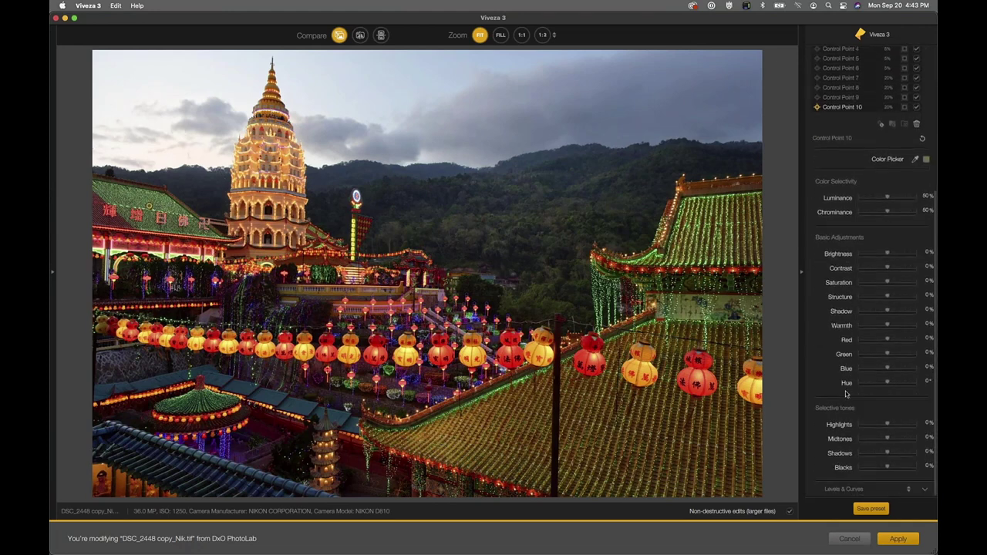
{"action": "left_click_drag", "start_coordinate": [891, 354], "coordinate": [898, 370]}
{"action": "left_click_drag", "start_coordinate": [889, 253], "coordinate": [894, 255]}
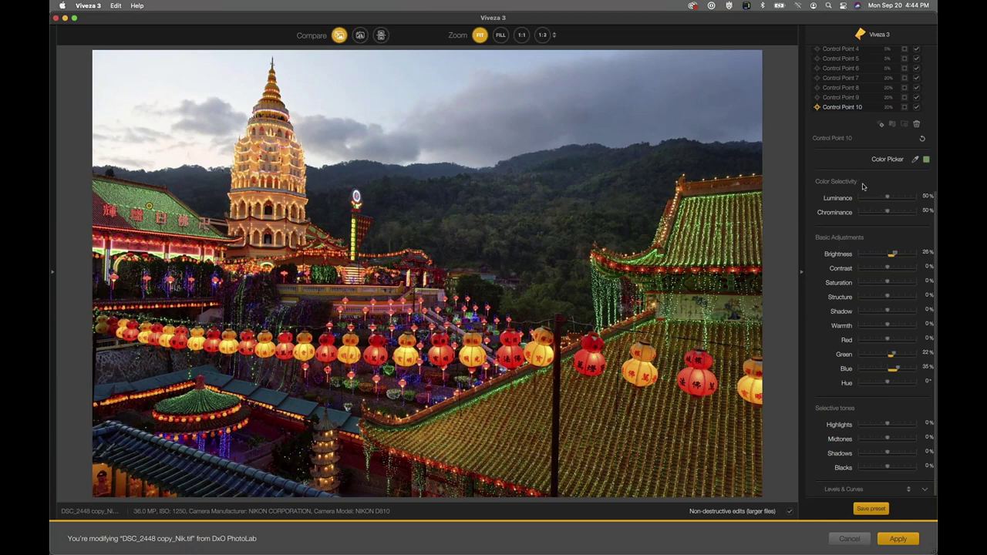
- Add a control point on the dark clouds in the sky and enlarge its area of influence to 73%
{"action": "scroll", "coordinate": [863, 185], "scroll_direction": "up", "scroll_amount": 6}
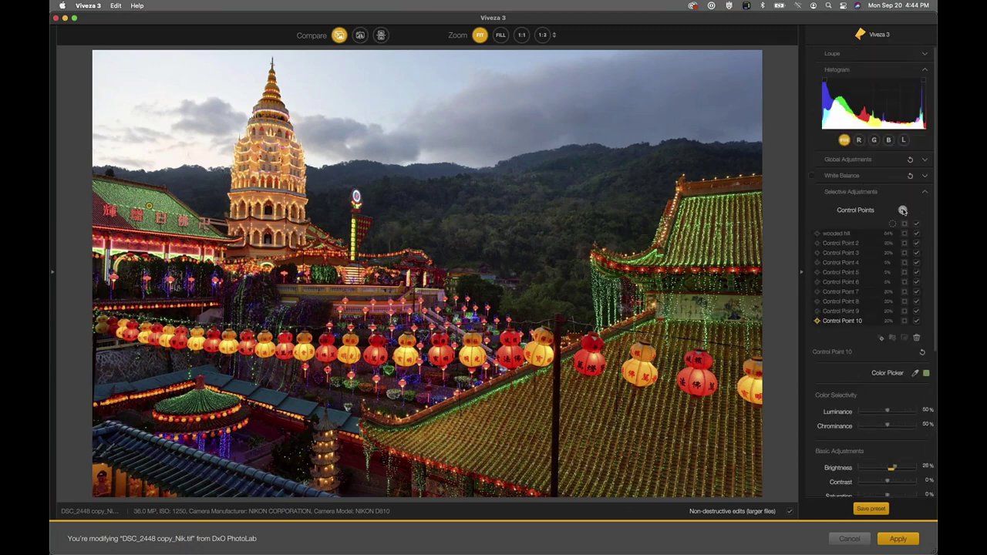
{"action": "left_click", "coordinate": [902, 210]}
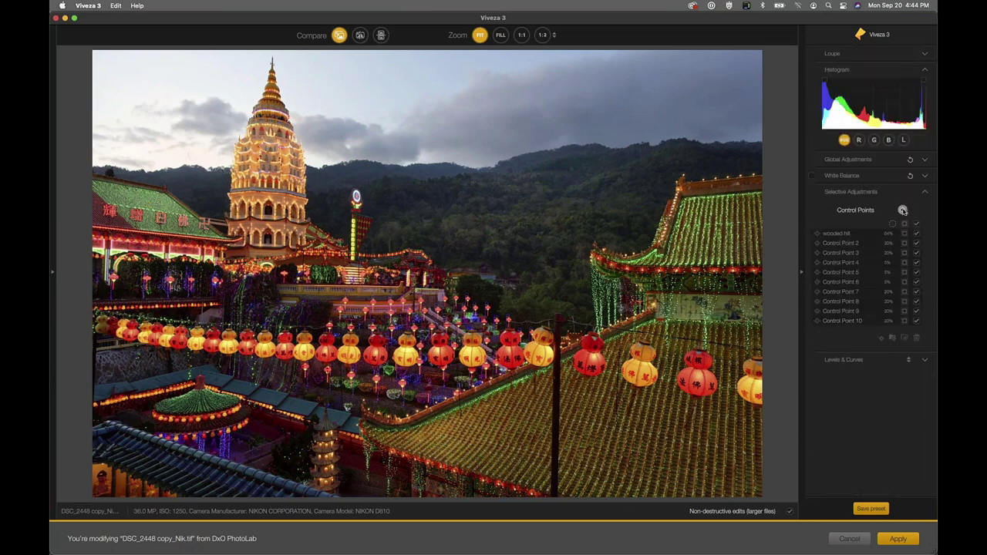
{"action": "left_click", "coordinate": [532, 94]}
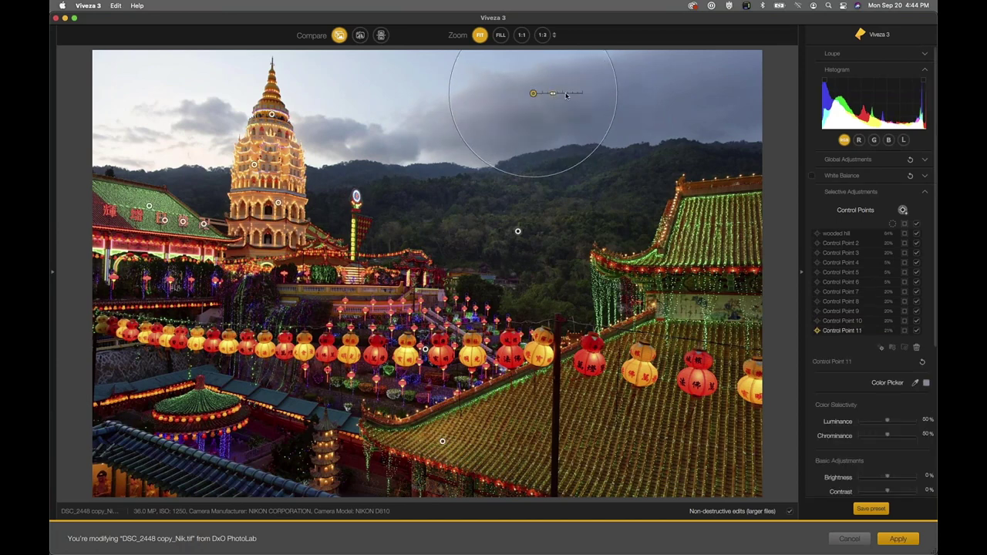
{"action": "left_click_drag", "start_coordinate": [566, 95], "coordinate": [568, 93]}
{"action": "left_click", "coordinate": [567, 93]}
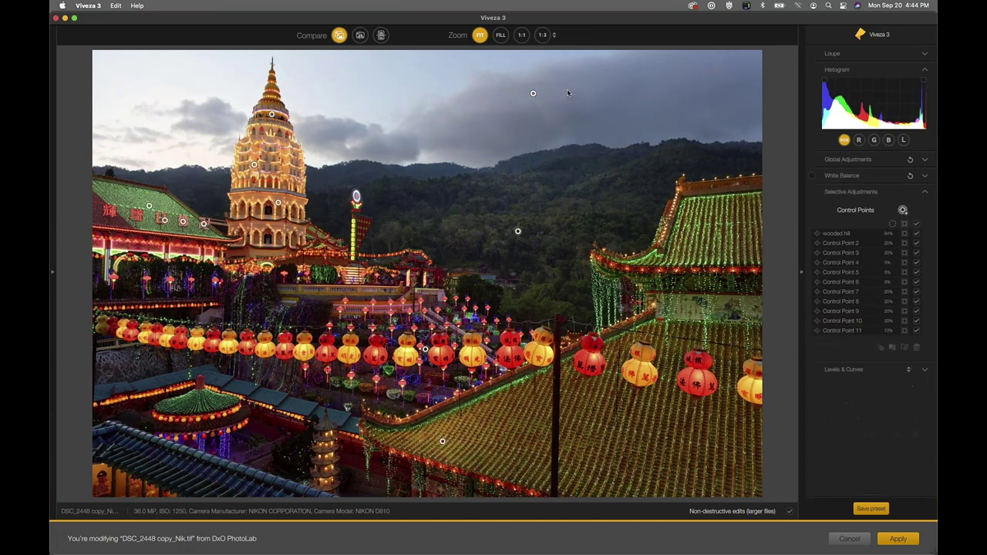
{"action": "left_click", "coordinate": [533, 92]}
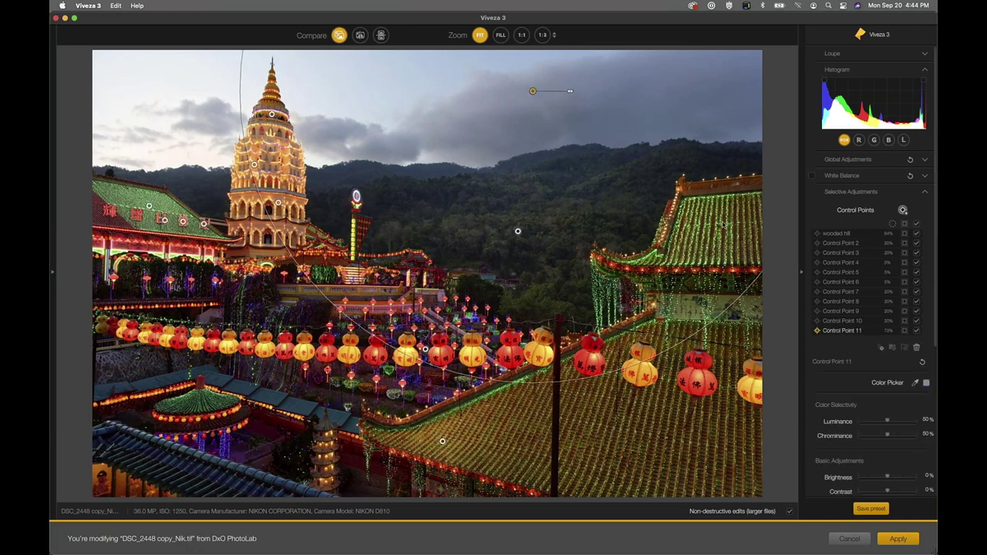
- Set the sky control point's Structure to 58%, Blue to 29% and Red to -8%
{"action": "scroll", "coordinate": [879, 347], "scroll_direction": "down", "scroll_amount": 2}
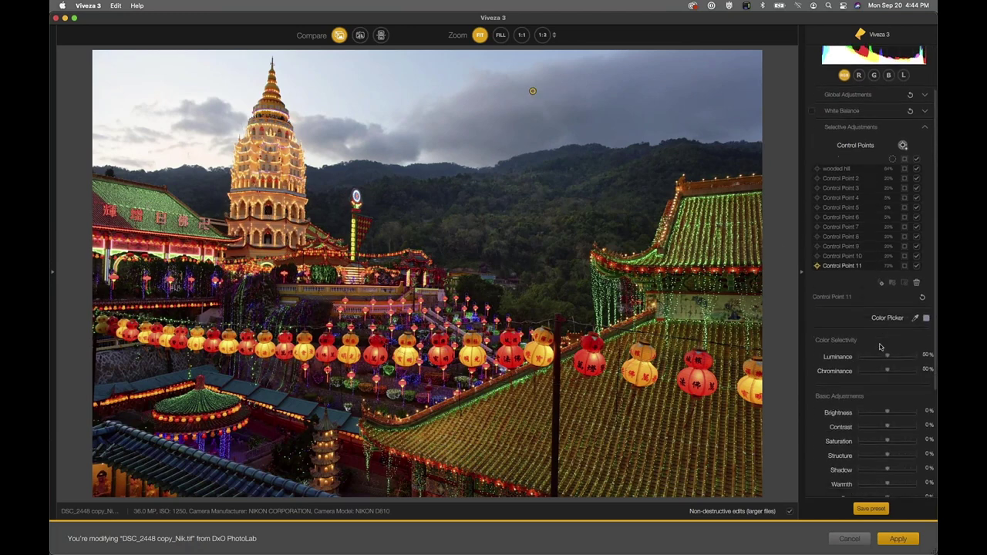
{"action": "scroll", "coordinate": [880, 347], "scroll_direction": "down", "scroll_amount": 3}
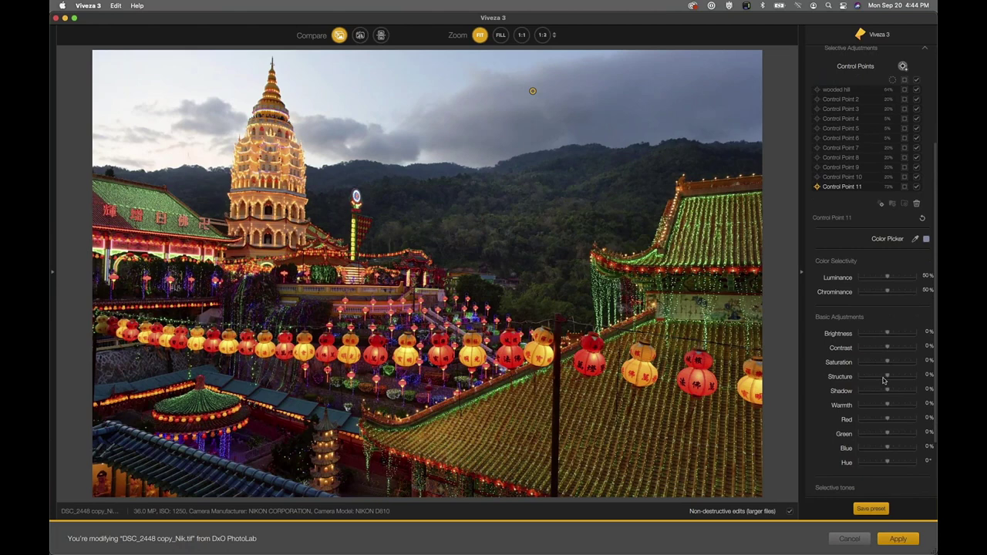
{"action": "left_click_drag", "start_coordinate": [887, 375], "coordinate": [904, 376]}
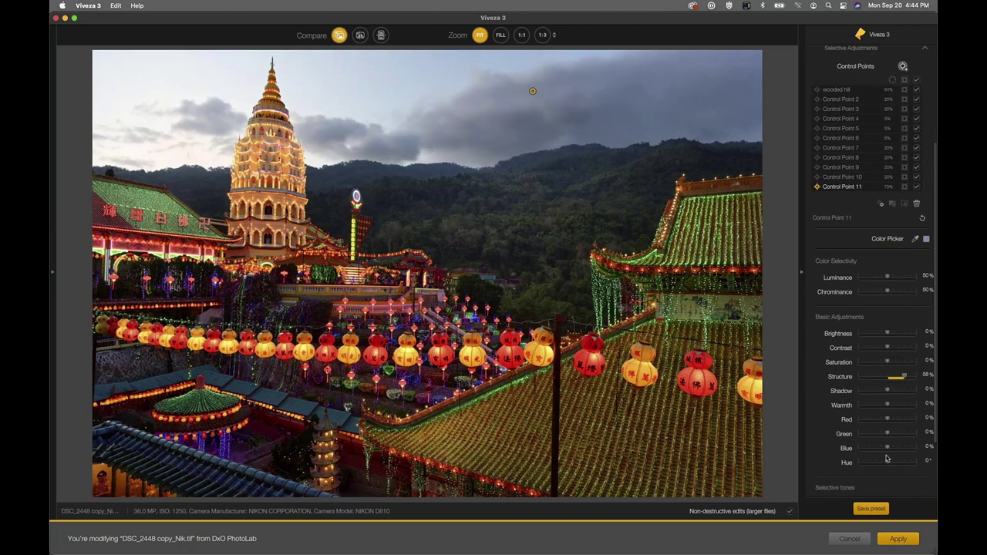
{"action": "left_click_drag", "start_coordinate": [887, 447], "coordinate": [885, 420]}
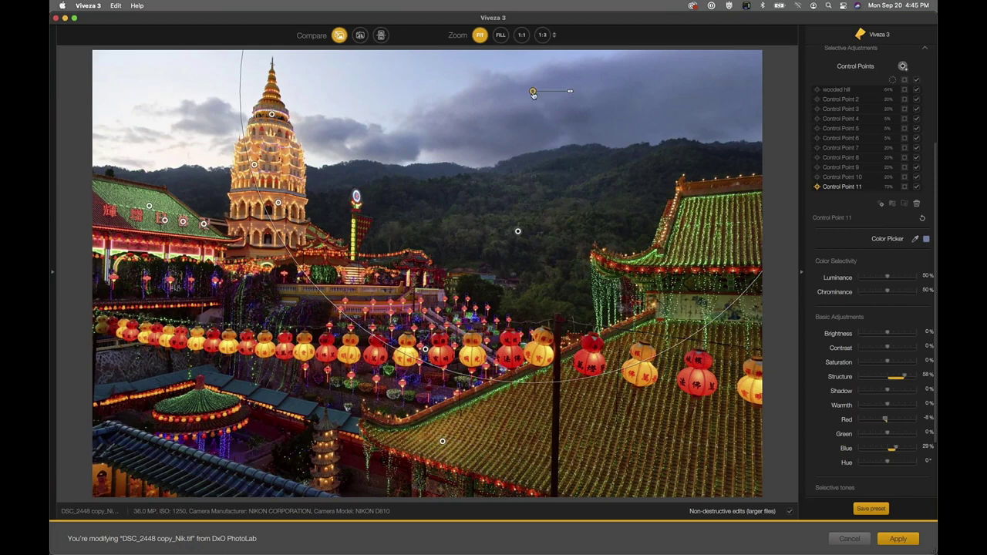
- Duplicate the dark clouds' control point onto the brighter sky left of the pagoda
{"action": "left_click_drag", "start_coordinate": [532, 91], "coordinate": [162, 96]}
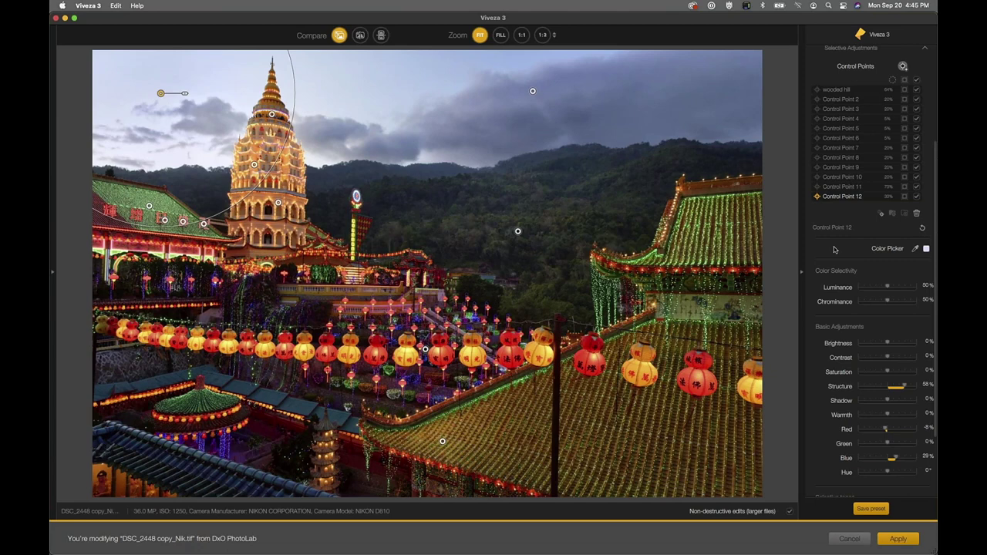
- Add a 17% control point on the right temple's wall with Green -30% and Blue -17%, and duplicate it alongside with Saturation -48% and Brightness -19%
{"action": "left_click", "coordinate": [902, 67]}
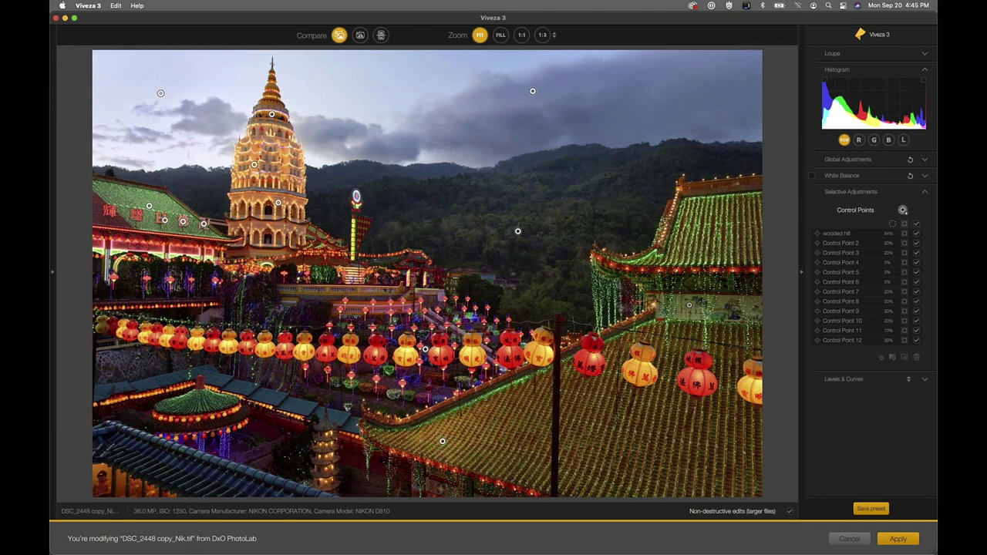
{"action": "left_click", "coordinate": [688, 305]}
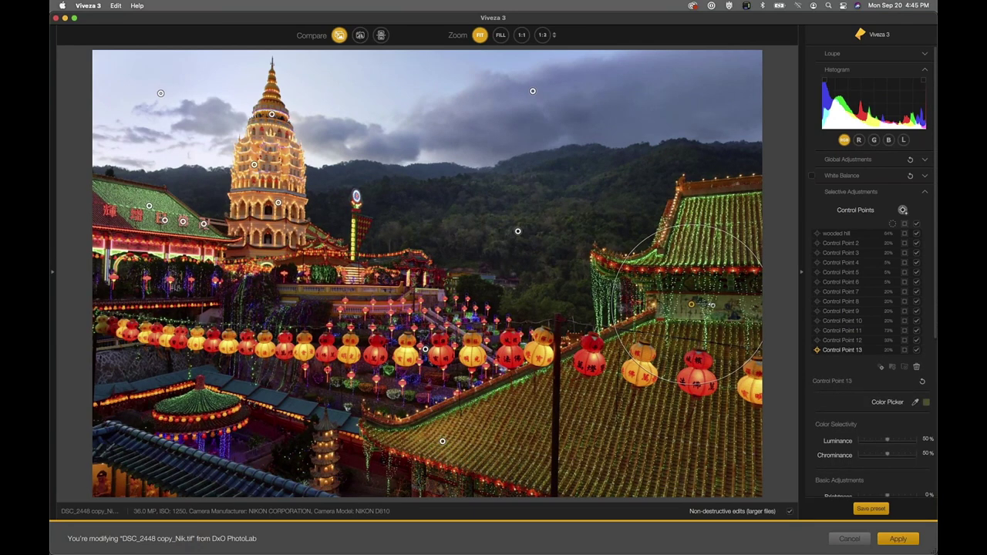
{"action": "scroll", "coordinate": [711, 305], "scroll_direction": "down", "scroll_amount": 3}
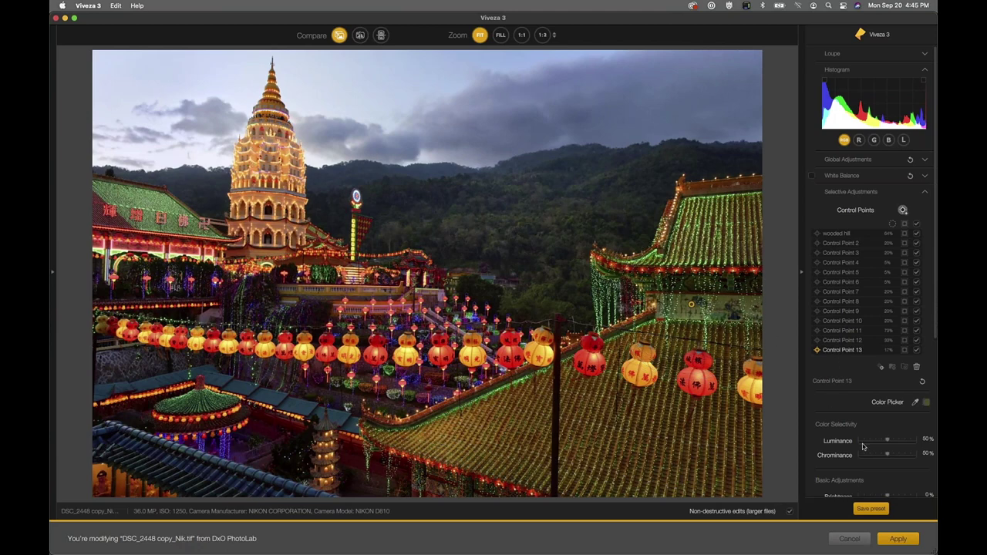
{"action": "scroll", "coordinate": [862, 446], "scroll_direction": "down", "scroll_amount": 5}
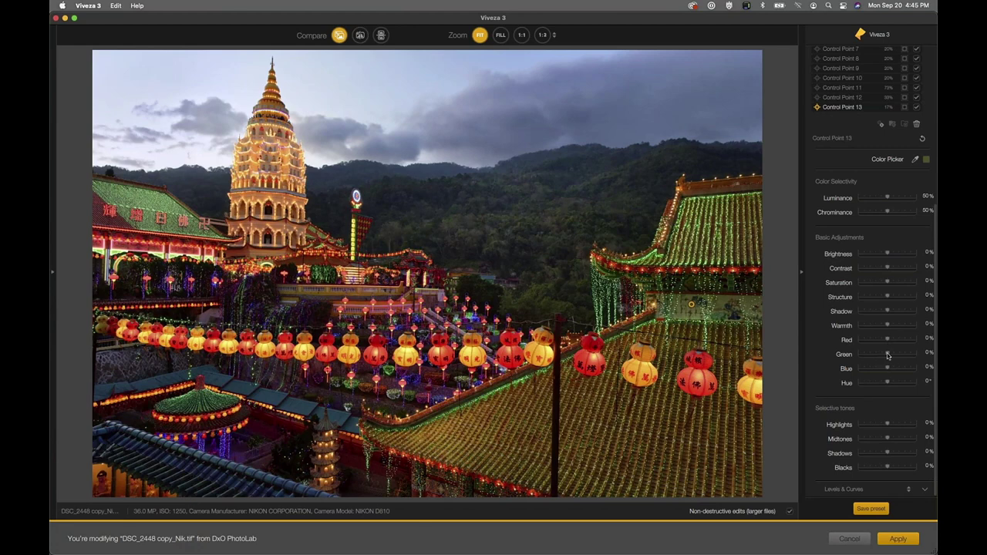
{"action": "mouse_move", "coordinate": [887, 356]}
{"action": "left_mouse_down"}
{"action": "mouse_move", "coordinate": [877, 356]}
{"action": "mouse_move", "coordinate": [883, 370]}
{"action": "left_mouse_up"}
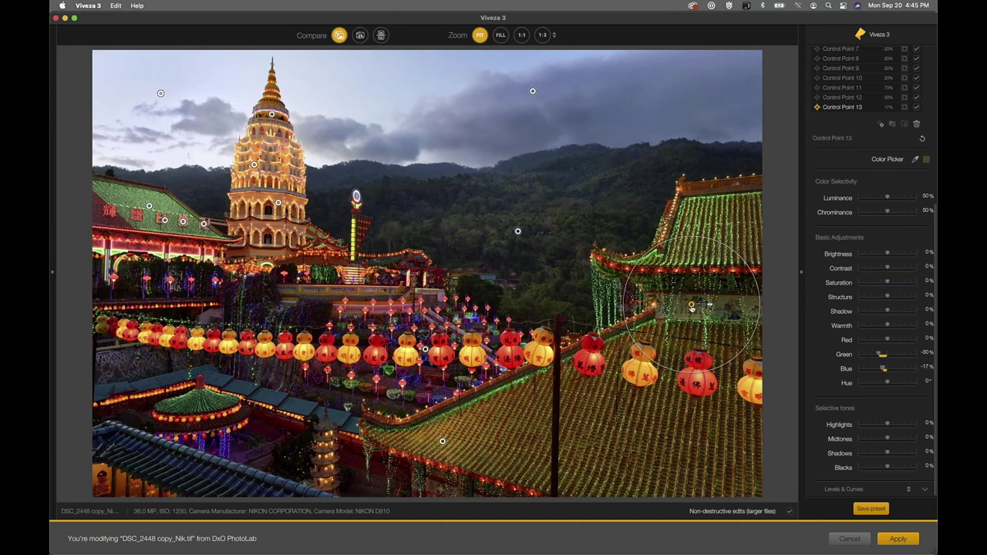
{"action": "left_click_drag", "start_coordinate": [692, 307], "coordinate": [725, 301]}
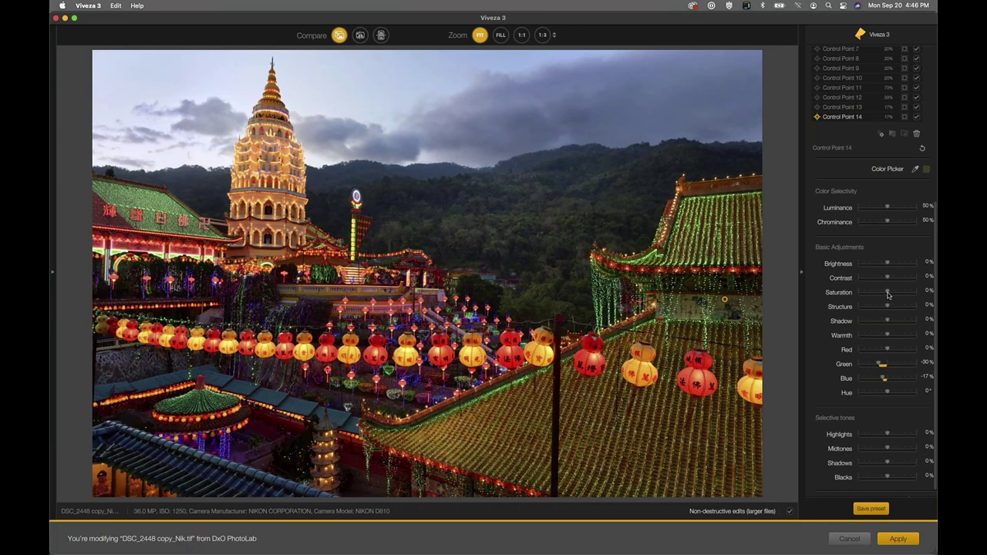
{"action": "left_click_drag", "start_coordinate": [887, 294], "coordinate": [881, 265]}
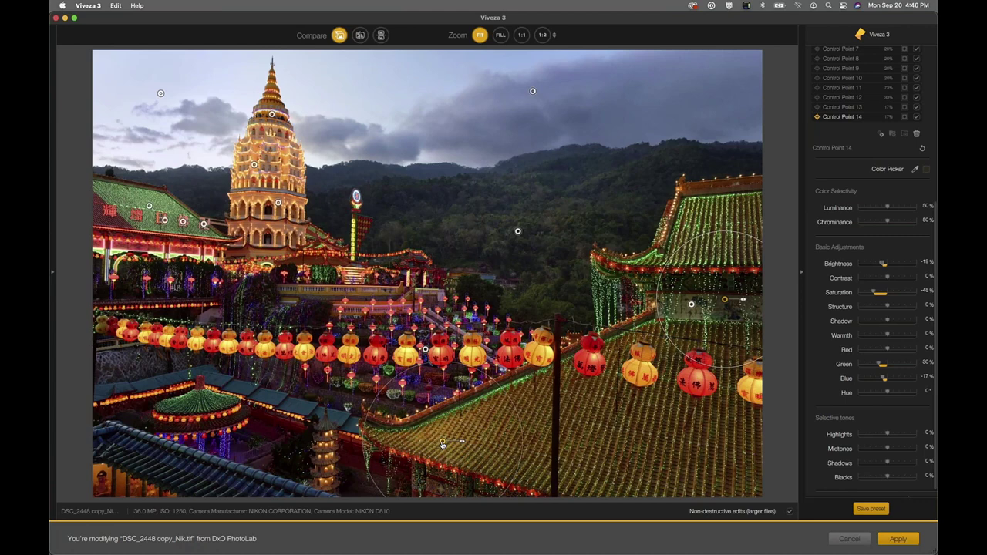
- Duplicate the foreground tiled roof's control point onto the roof's right half and set the copy's Brightness to 21%
{"action": "left_click", "coordinate": [639, 436]}
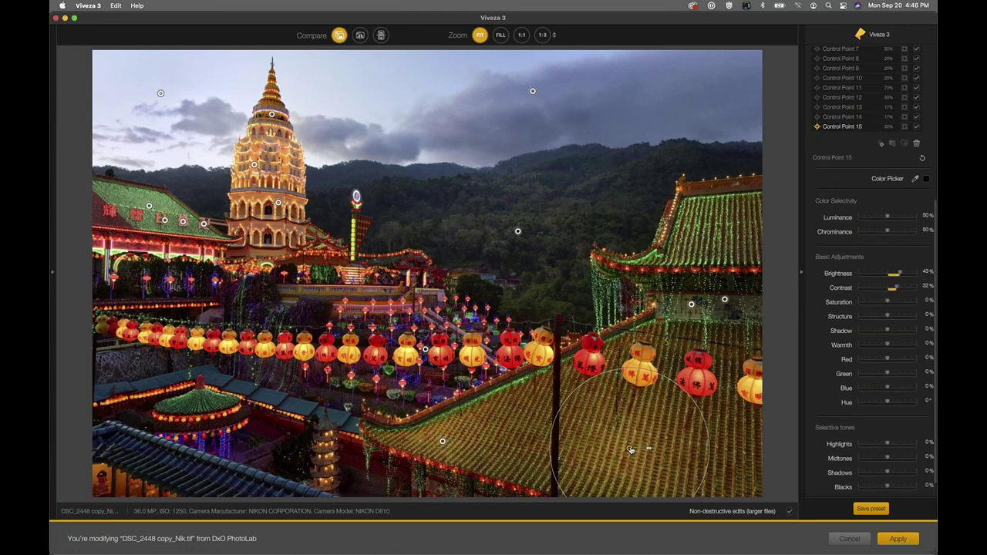
{"action": "left_click_drag", "start_coordinate": [639, 435], "coordinate": [634, 434]}
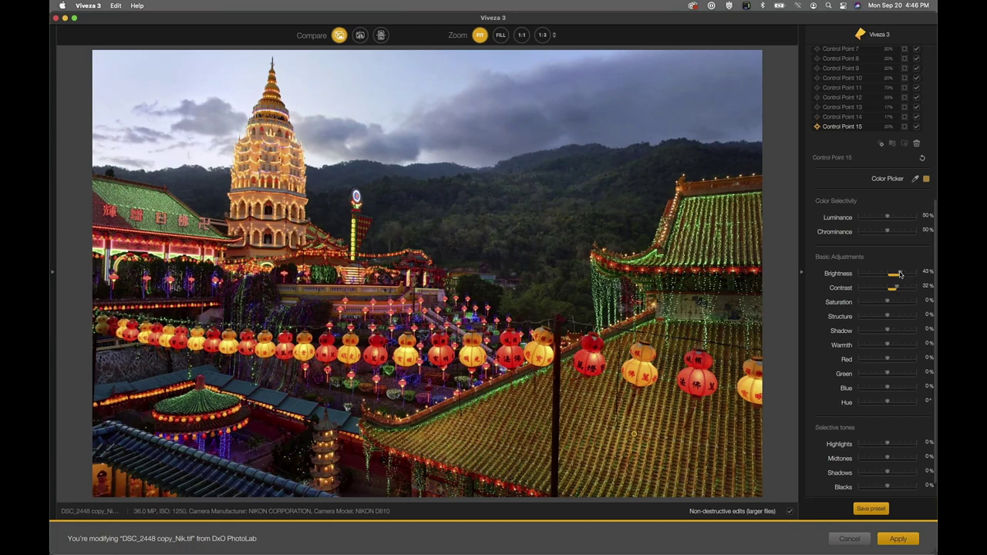
{"action": "left_click_drag", "start_coordinate": [900, 275], "coordinate": [894, 276]}
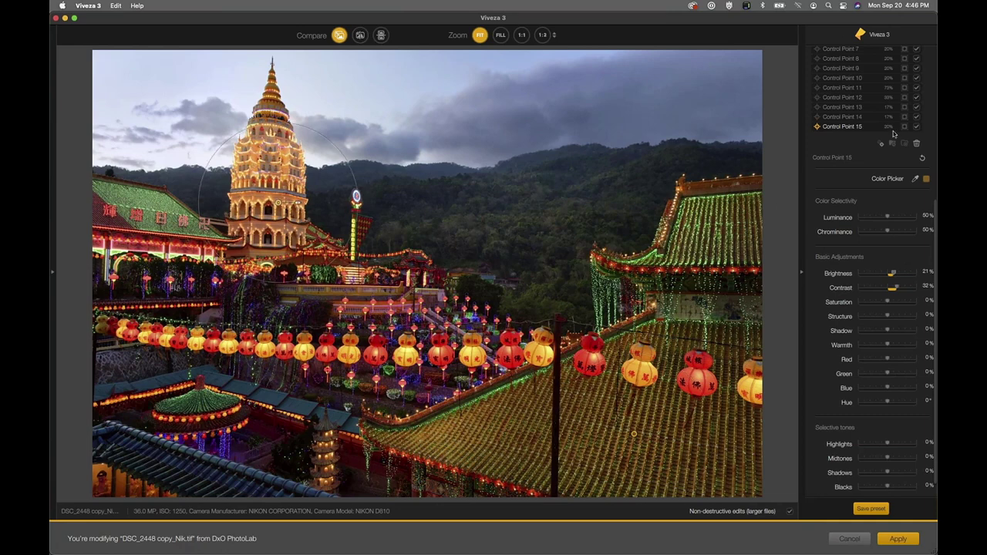
- Apply the edits to DSC_2448 and compare the resulting TIFF with the original DSC_2448 copy.nef in DxO PhotoLab
{"action": "scroll", "coordinate": [931, 221], "scroll_direction": "up", "scroll_amount": 5}
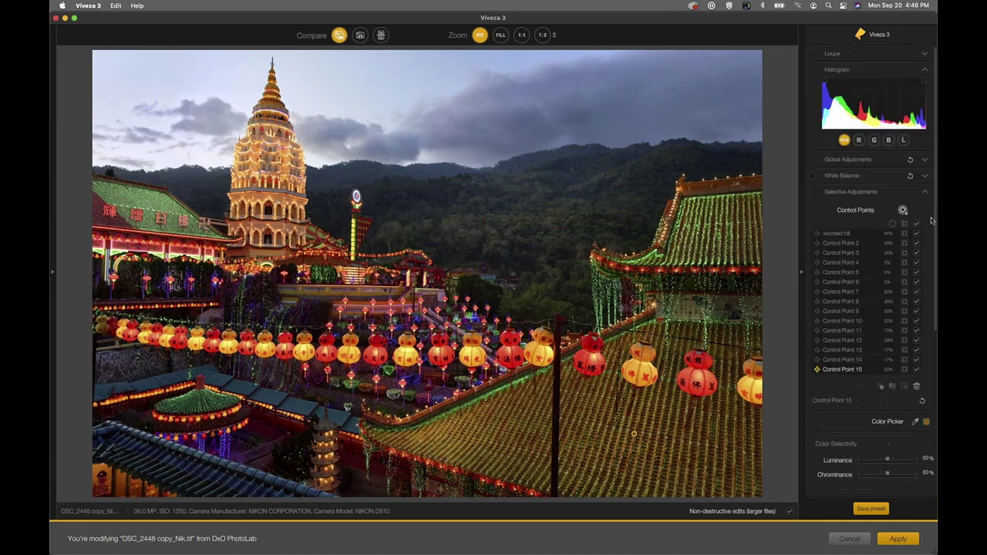
{"action": "scroll", "coordinate": [847, 330], "scroll_direction": "down", "scroll_amount": 3}
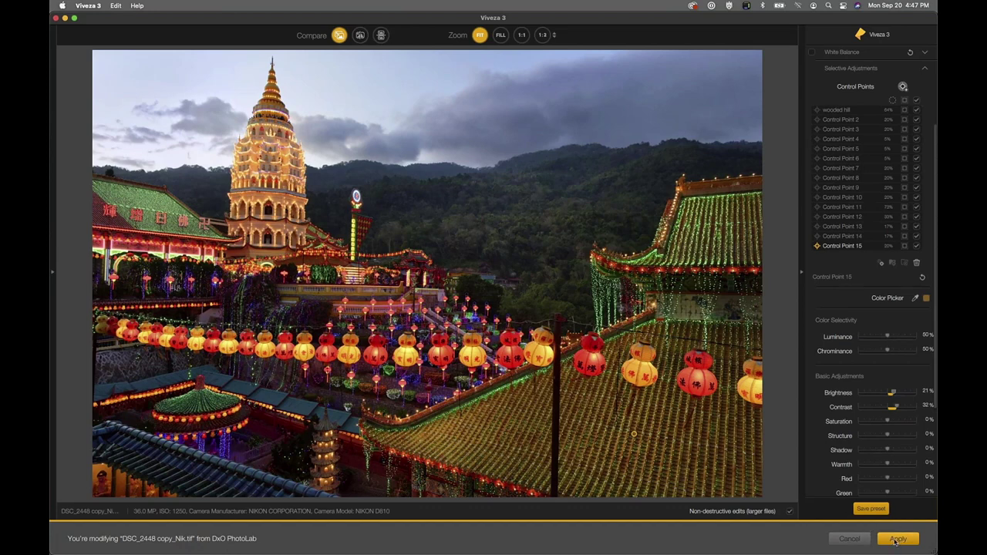
{"action": "left_click", "coordinate": [895, 541]}
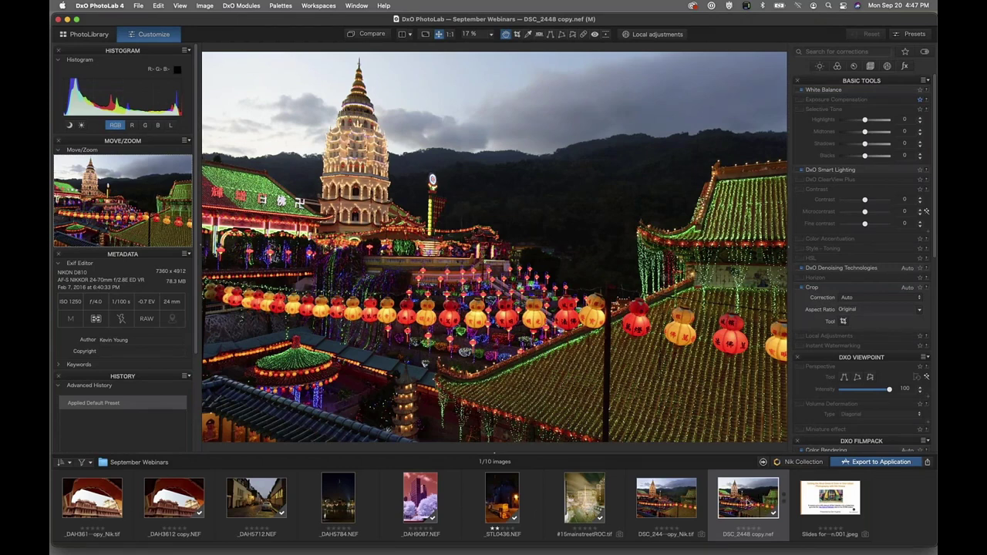
{"action": "left_click", "coordinate": [667, 505]}
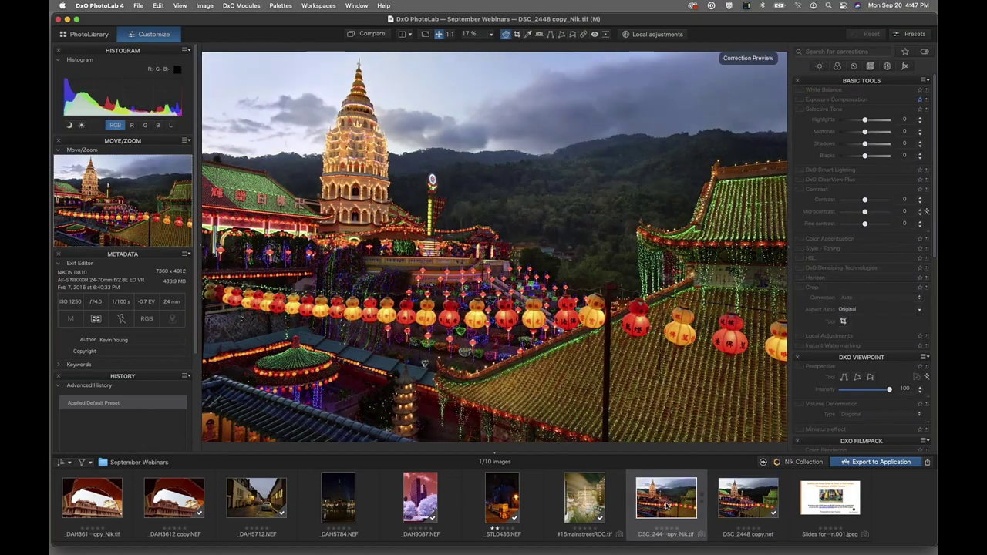
{"action": "left_click", "coordinate": [748, 505]}
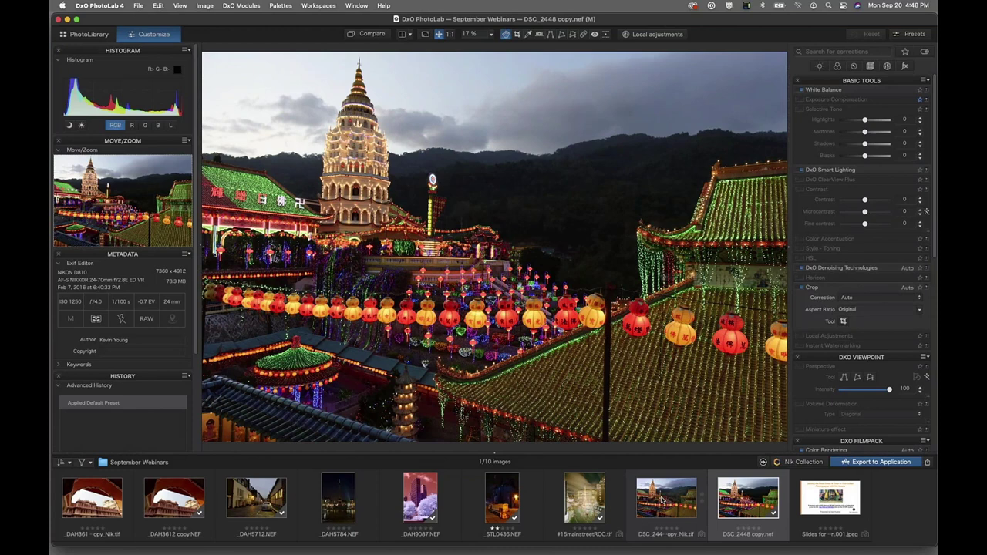
{"action": "left_click", "coordinate": [660, 499]}
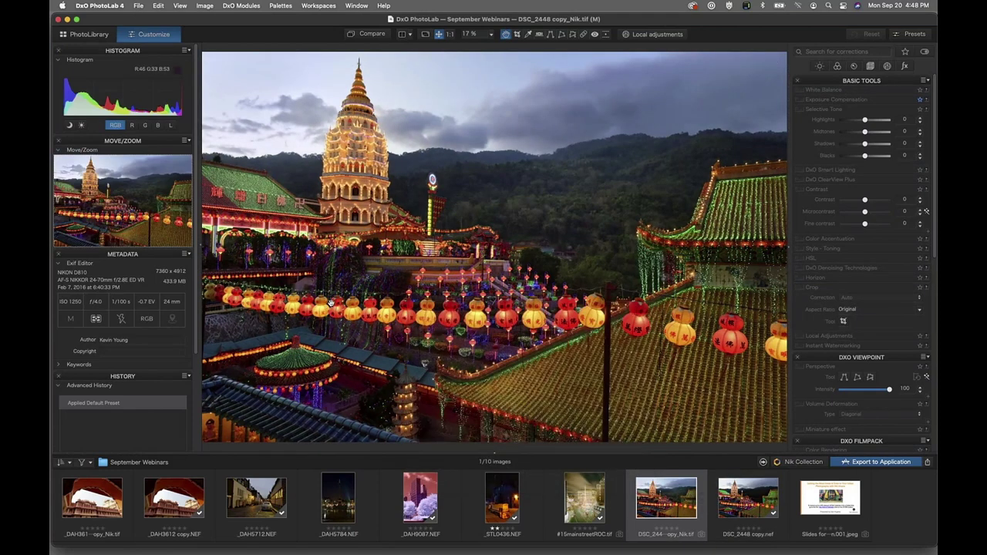
- Open #15mainstreetROC.tif in Viveza 3 from the Nik Collection and dismiss the TIFF notice
{"action": "left_click", "coordinate": [581, 493]}
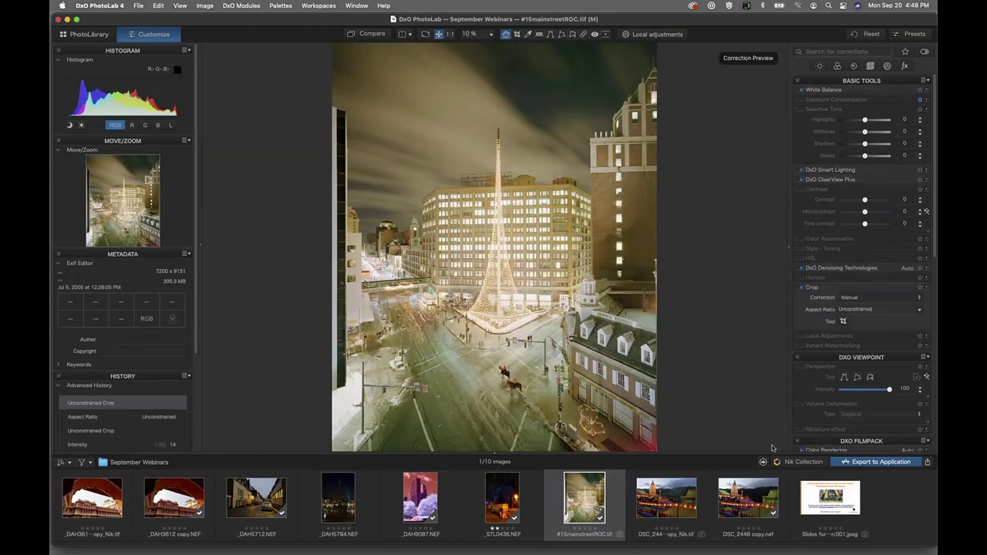
{"action": "left_click", "coordinate": [794, 461]}
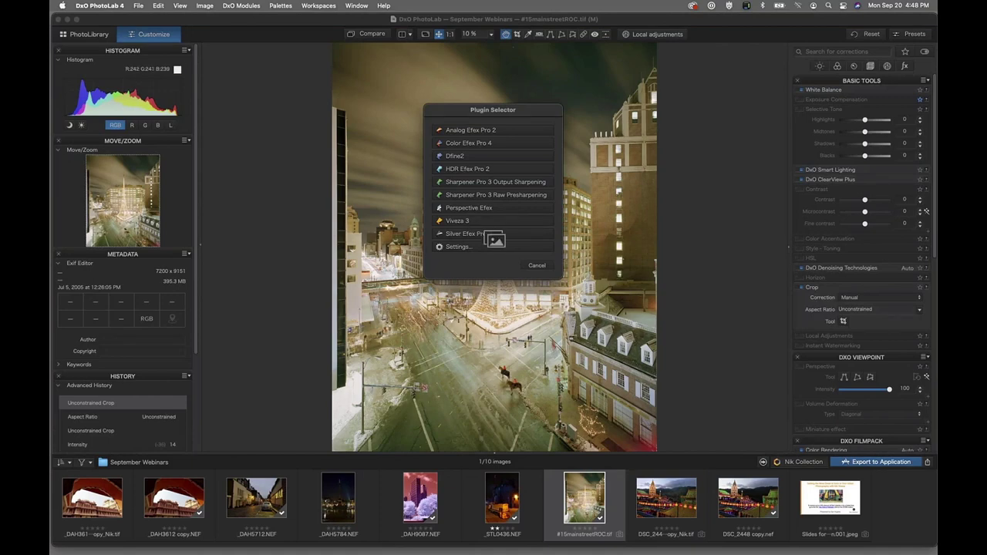
{"action": "left_click", "coordinate": [495, 236]}
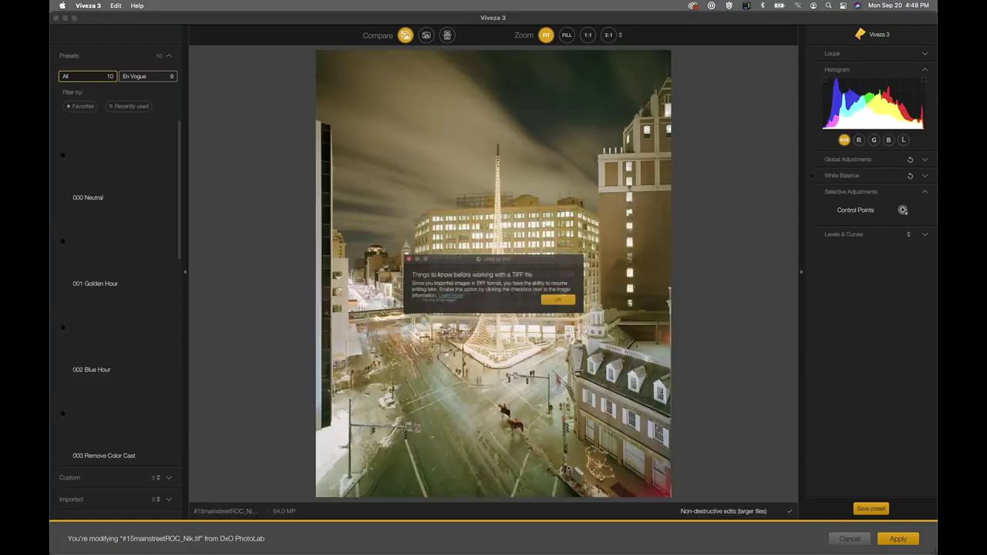
{"action": "left_click", "coordinate": [568, 302]}
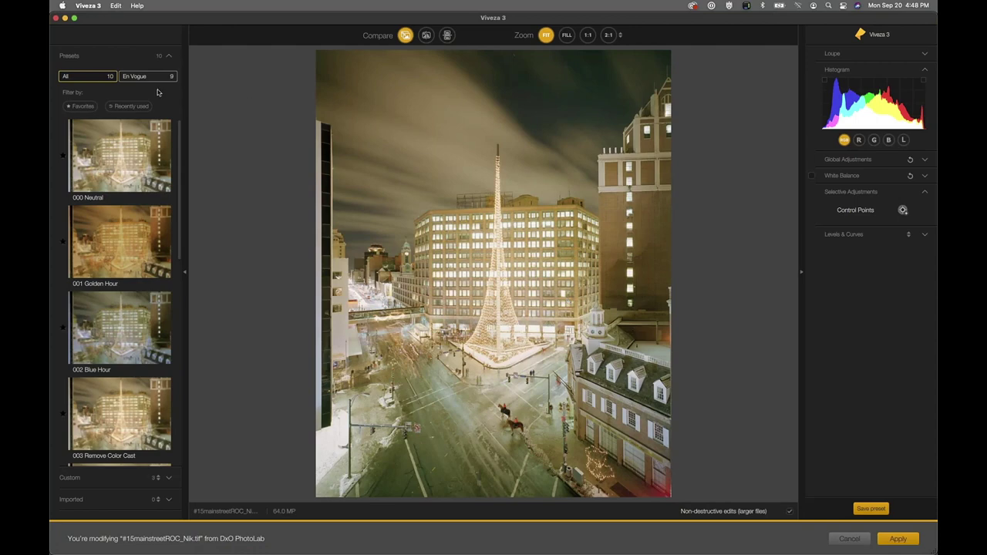
- Hide the presets list and set the image's global Brightness to -5% and Contrast to 8%
{"action": "left_click", "coordinate": [185, 274]}
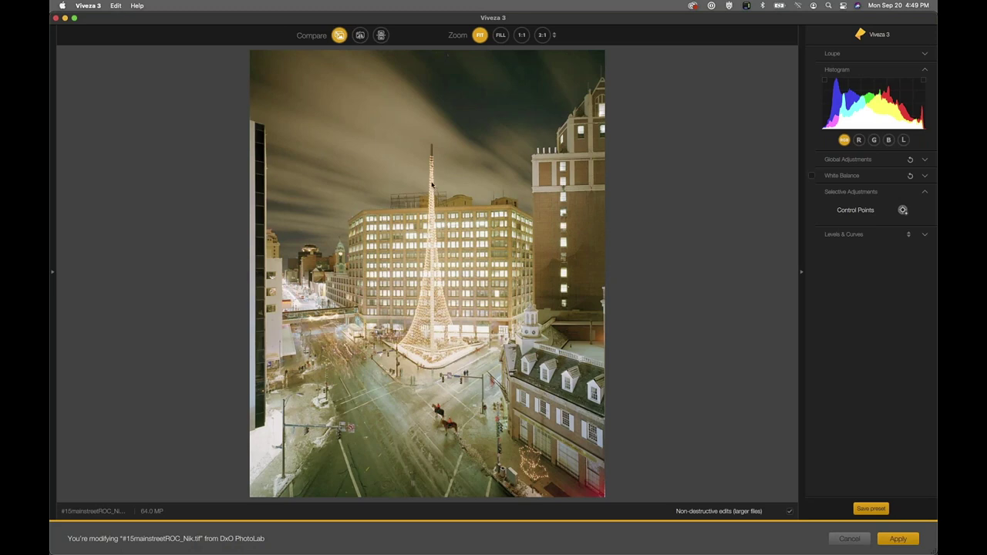
{"action": "left_click", "coordinate": [851, 159]}
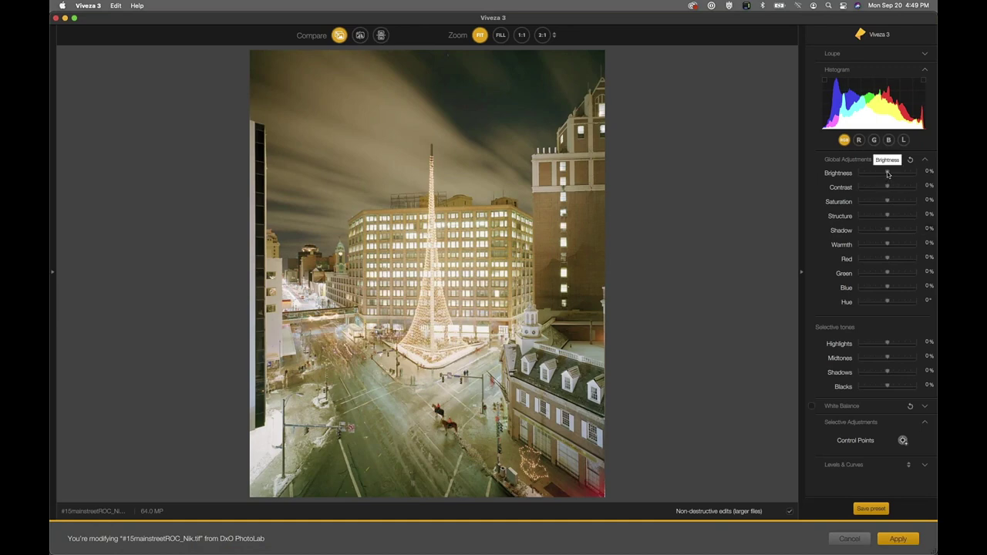
{"action": "left_click_drag", "start_coordinate": [887, 173], "coordinate": [891, 190]}
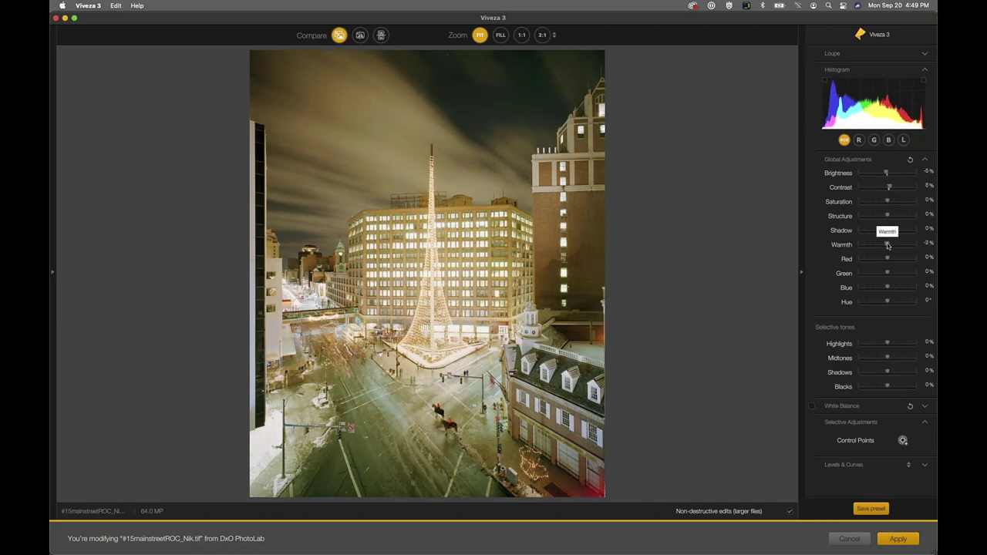
- Try a global Warmth of 5% and a slightly lower Red on the street scene, and reset both to 0%
{"action": "left_click_drag", "start_coordinate": [887, 245], "coordinate": [889, 245]}
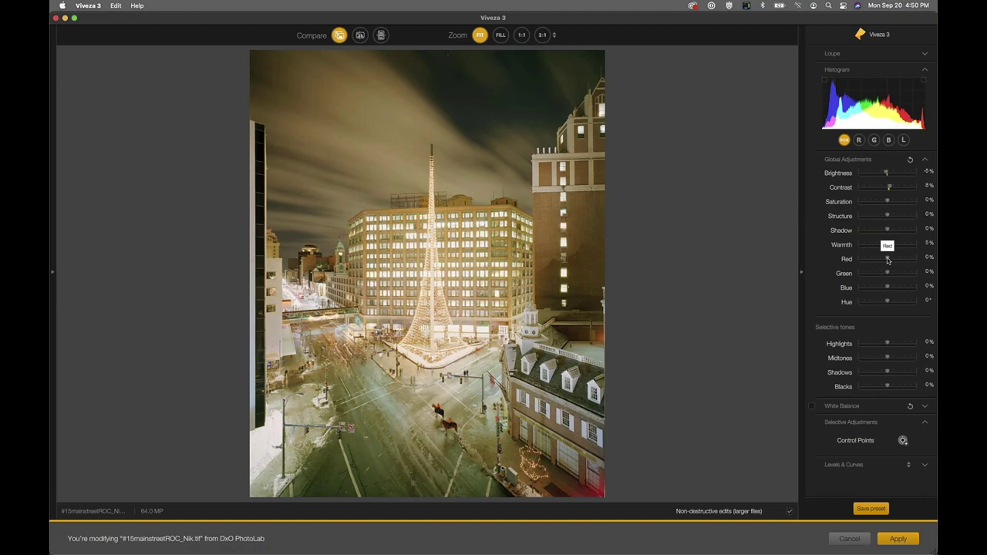
{"action": "mouse_move", "coordinate": [887, 261]}
{"action": "left_mouse_down"}
{"action": "mouse_move", "coordinate": [864, 264]}
{"action": "mouse_move", "coordinate": [884, 261]}
{"action": "left_mouse_up"}
{"action": "double_click", "coordinate": [885, 260]}
{"action": "left_click_drag", "start_coordinate": [890, 245], "coordinate": [888, 246]}
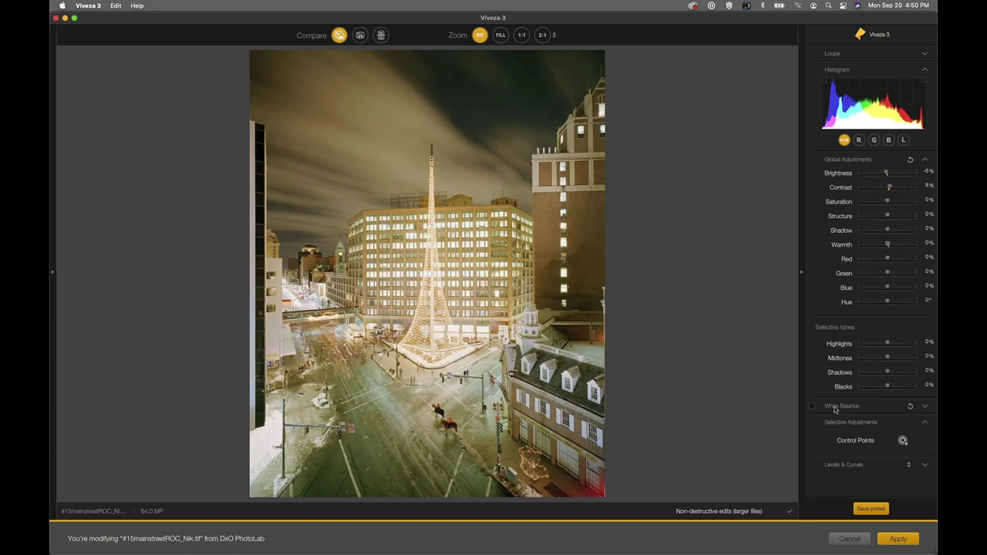
- Enable White Balance and sample a neutral tone from the road surface, replacing it with a sample from the street sign on the traffic signal pole
{"action": "left_click", "coordinate": [925, 159]}
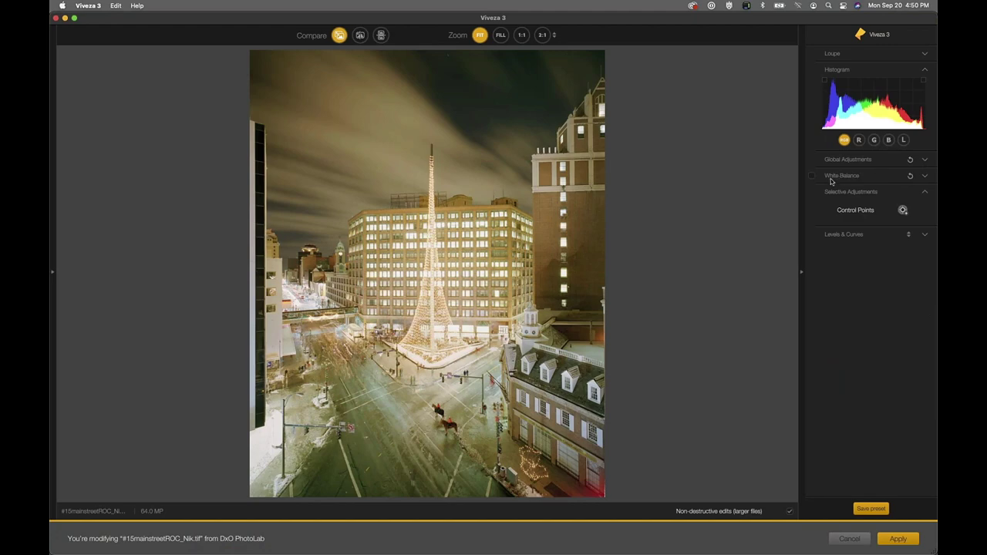
{"action": "left_click", "coordinate": [836, 178]}
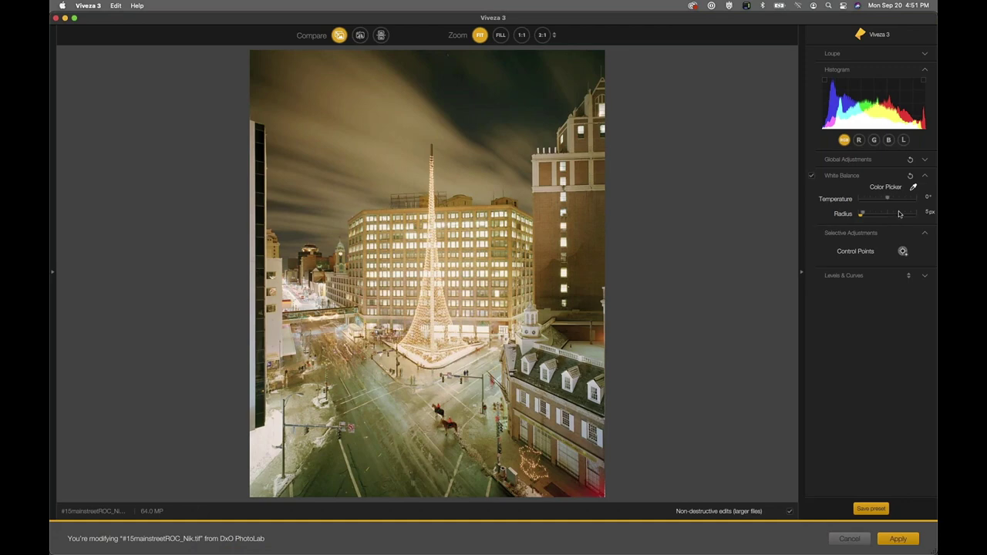
{"action": "left_click", "coordinate": [913, 187]}
{"action": "left_click", "coordinate": [392, 400]}
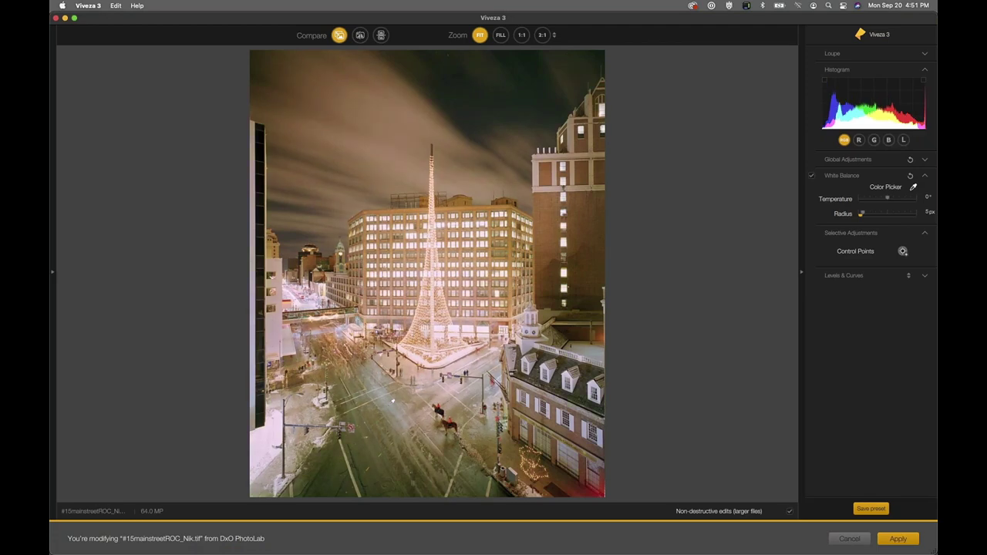
{"action": "left_click", "coordinate": [915, 188]}
{"action": "left_click", "coordinate": [349, 427]}
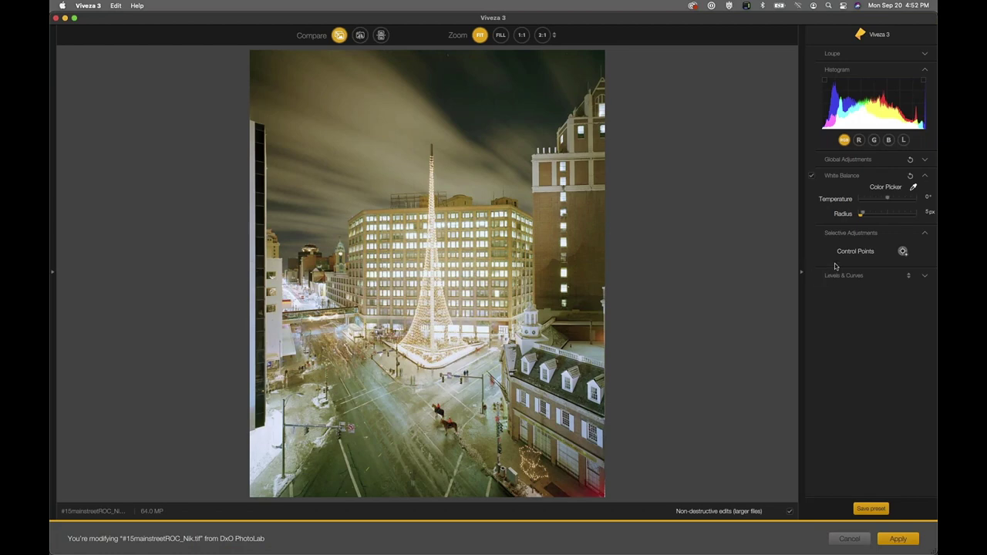
- Save the adjustments with control points as the preset "tungsten white balance and brightness correction" and view it among the custom presets
{"action": "left_click", "coordinate": [868, 509]}
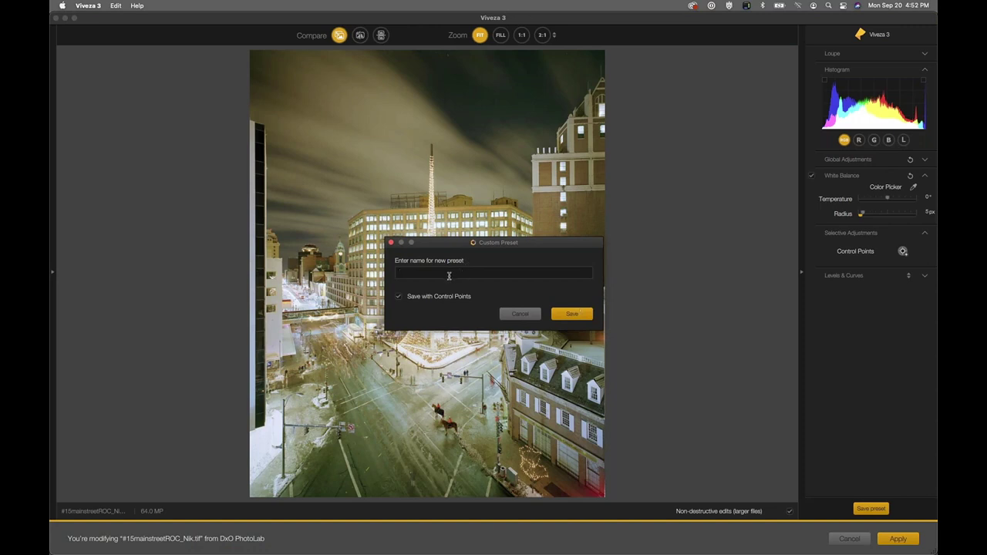
{"action": "type", "text": "tungsten white balance and brightness con"}
{"action": "type", "text": "rection"}
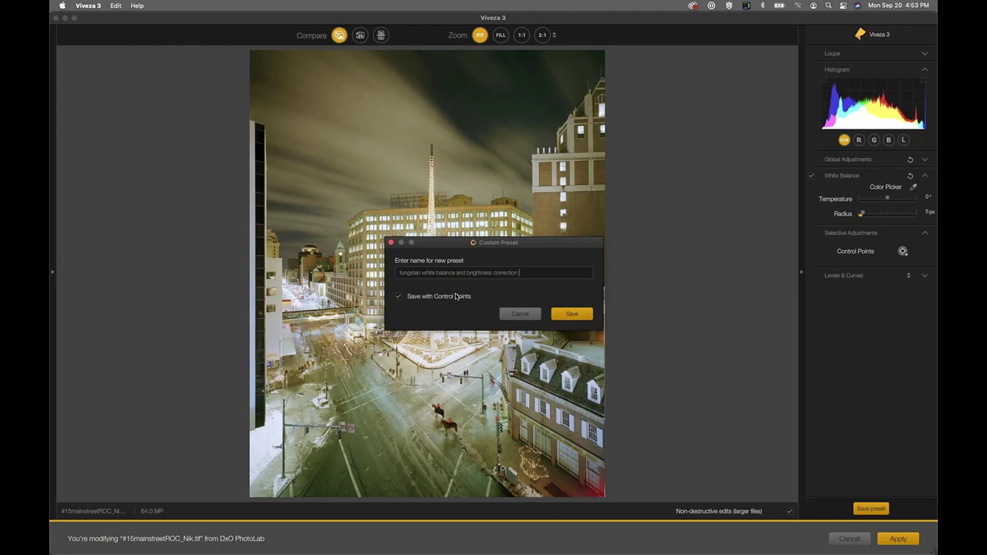
{"action": "left_click", "coordinate": [569, 315]}
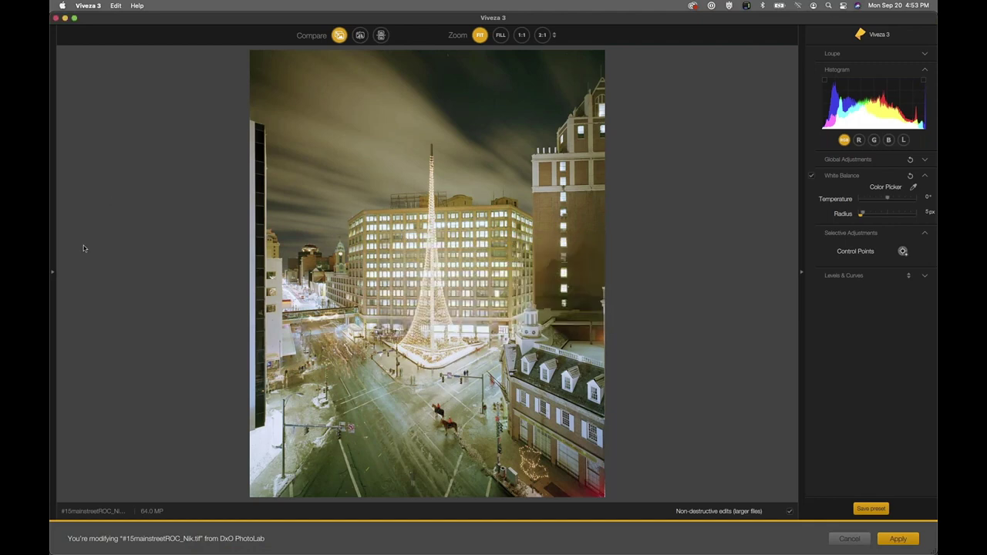
{"action": "left_click", "coordinate": [54, 272]}
{"action": "mouse_move", "coordinate": [108, 147]}
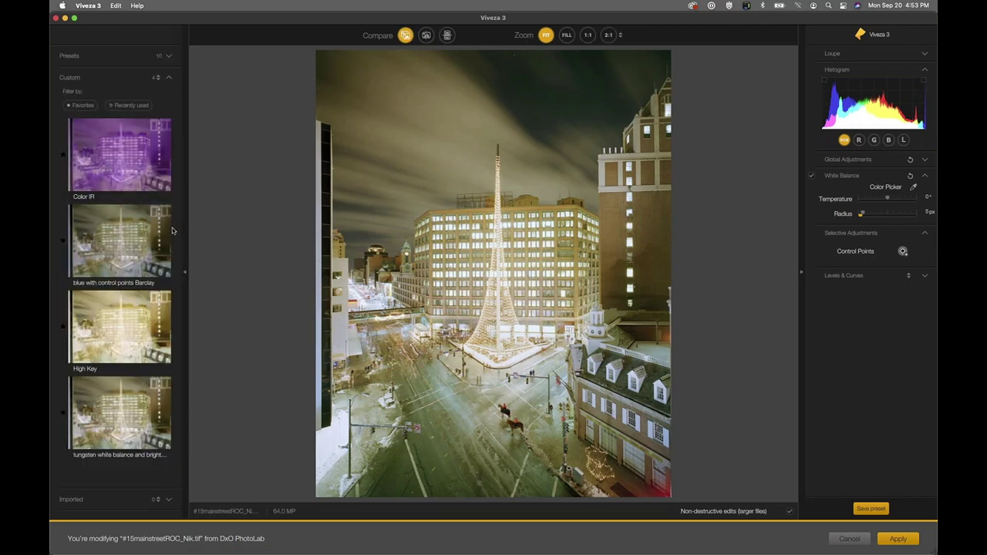
{"action": "left_click", "coordinate": [185, 274]}
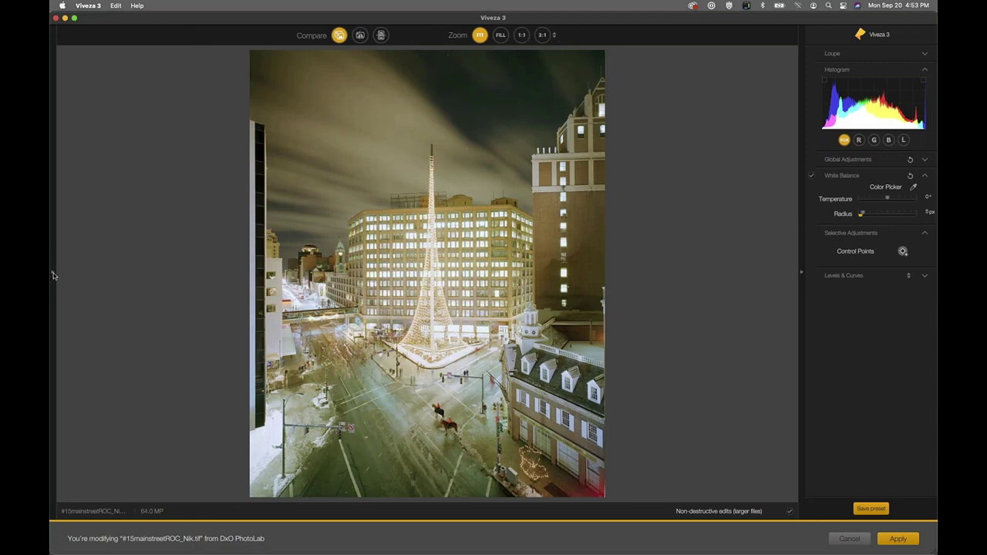
- Show the presets list beside the image, try Highlights at -100% in the selective tones, and set Highlights to -2%
{"action": "left_click", "coordinate": [54, 275]}
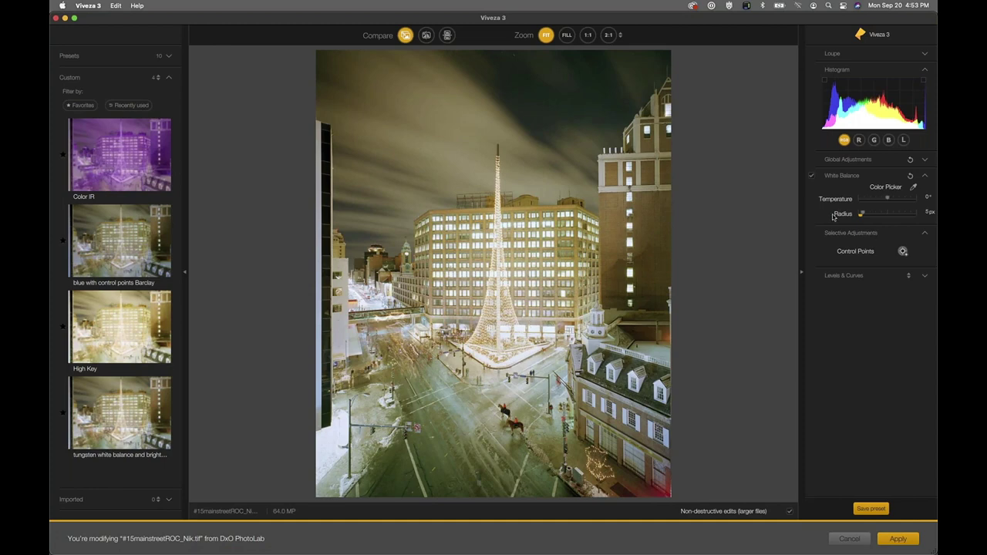
{"action": "left_click", "coordinate": [838, 159]}
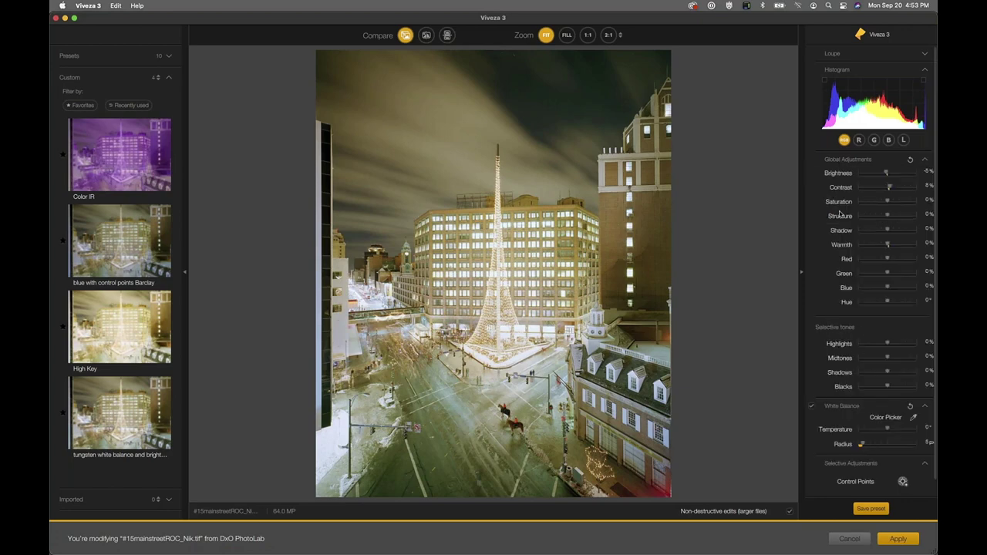
{"action": "left_click", "coordinate": [849, 160]}
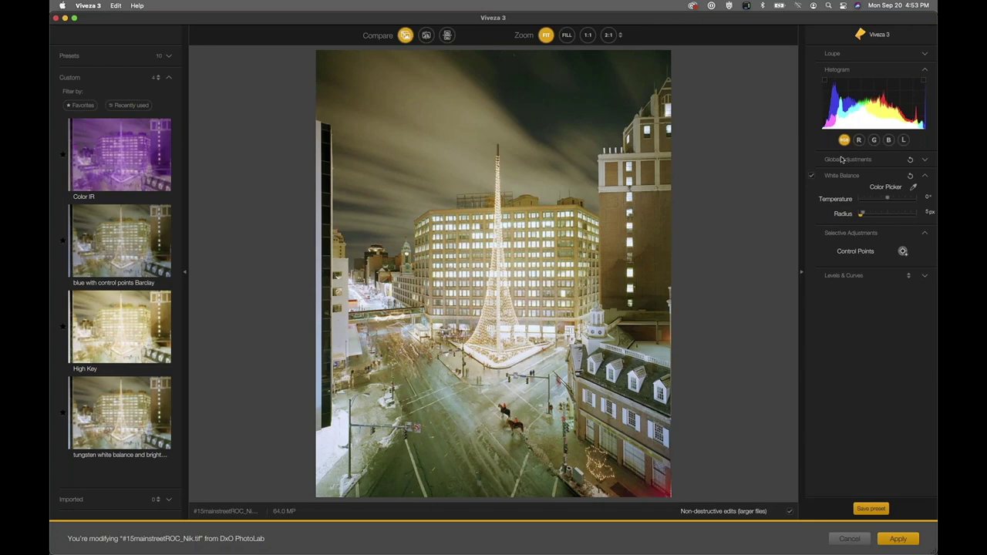
{"action": "left_click", "coordinate": [839, 161]}
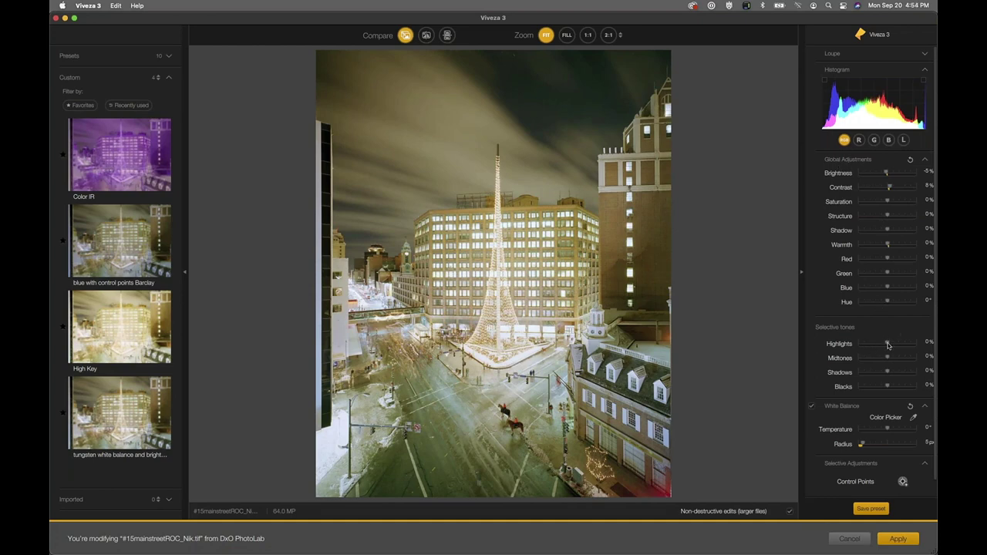
{"action": "left_click_drag", "start_coordinate": [886, 344], "coordinate": [843, 344]}
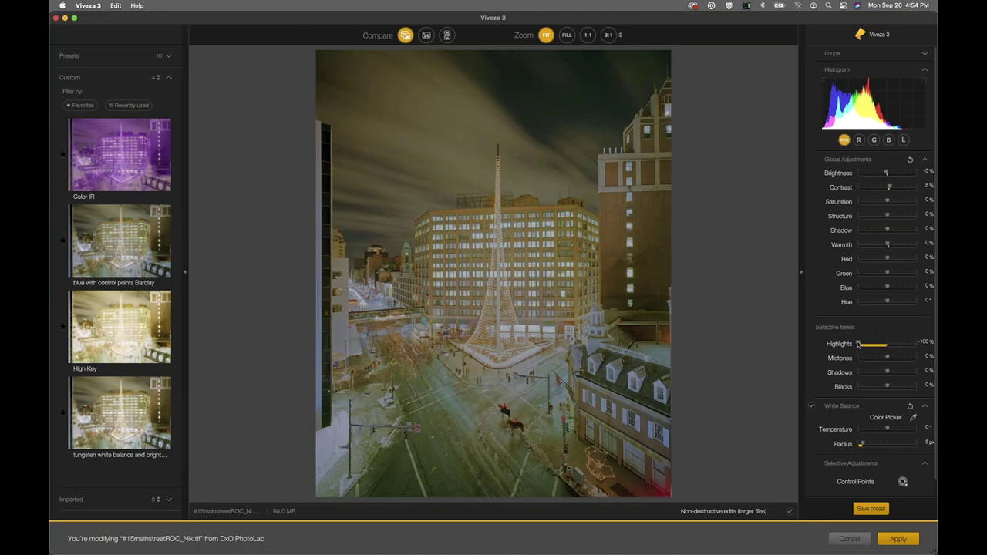
{"action": "left_click_drag", "start_coordinate": [858, 345], "coordinate": [887, 347]}
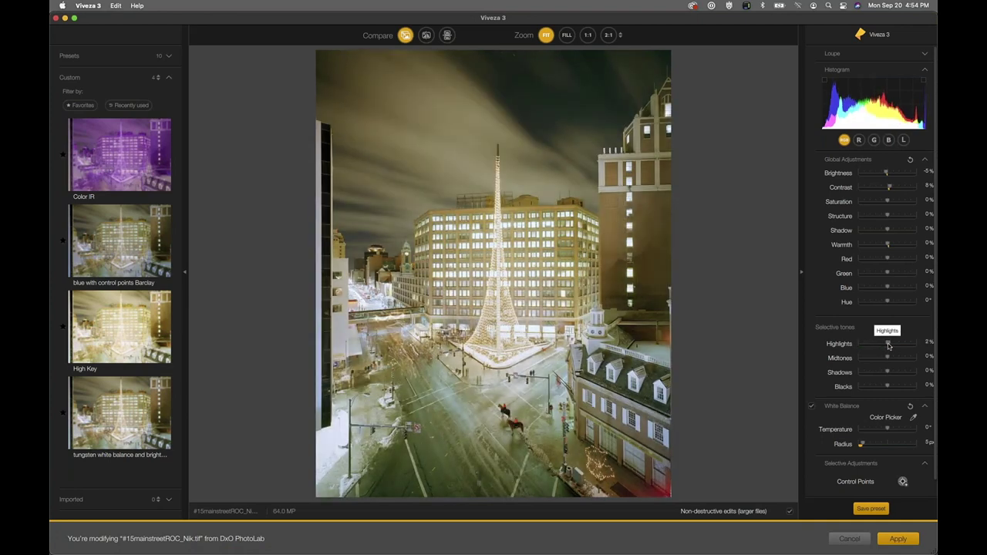
{"action": "mouse_move", "coordinate": [888, 345]}
{"action": "left_mouse_down"}
{"action": "mouse_move", "coordinate": [874, 347]}
{"action": "mouse_move", "coordinate": [886, 348]}
{"action": "left_mouse_up"}
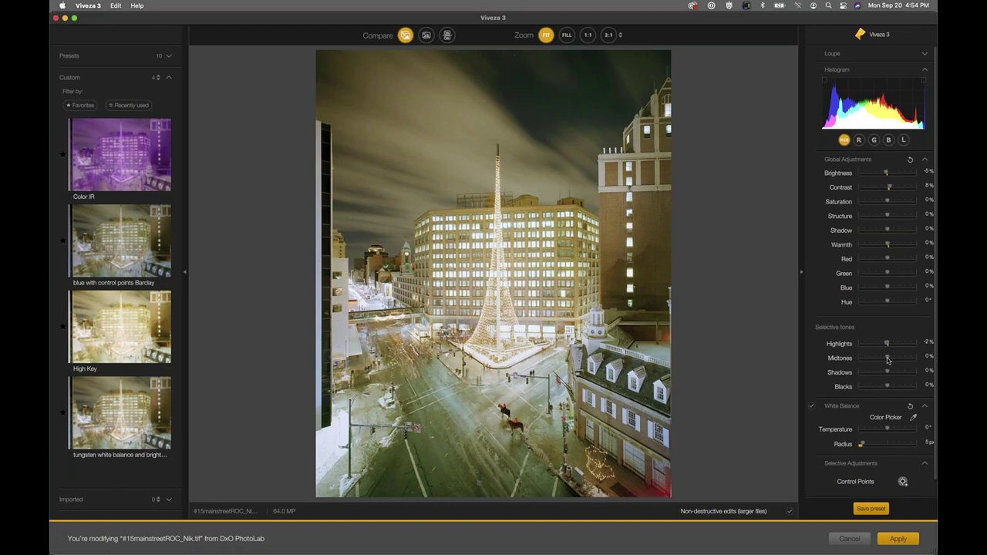
- Set the selective Shadows to -5% and the global Shadow to -21%, returning Blacks to 0% after trying -100%
{"action": "left_click_drag", "start_coordinate": [887, 373], "coordinate": [884, 375]}
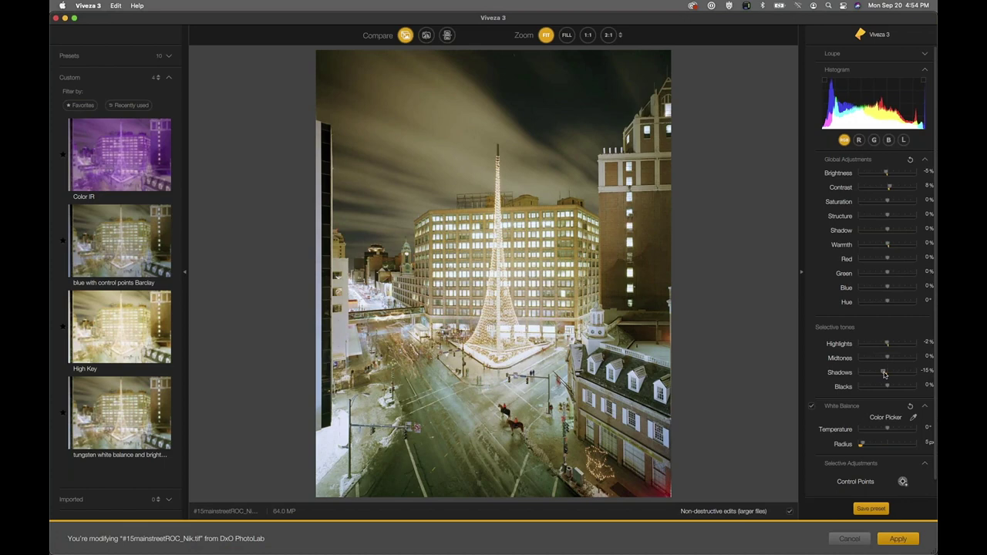
{"action": "left_click_drag", "start_coordinate": [887, 388], "coordinate": [826, 396]}
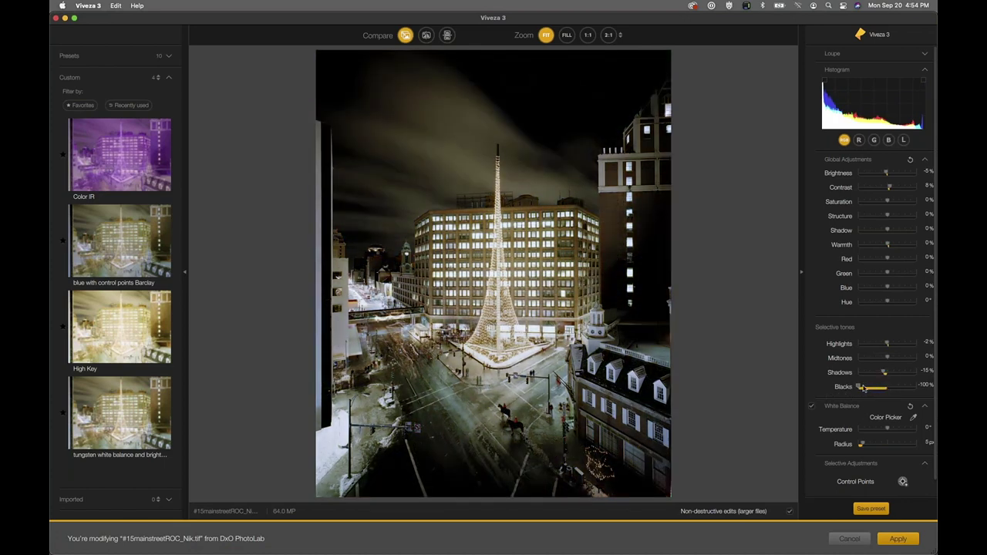
{"action": "left_click_drag", "start_coordinate": [857, 387], "coordinate": [887, 389]}
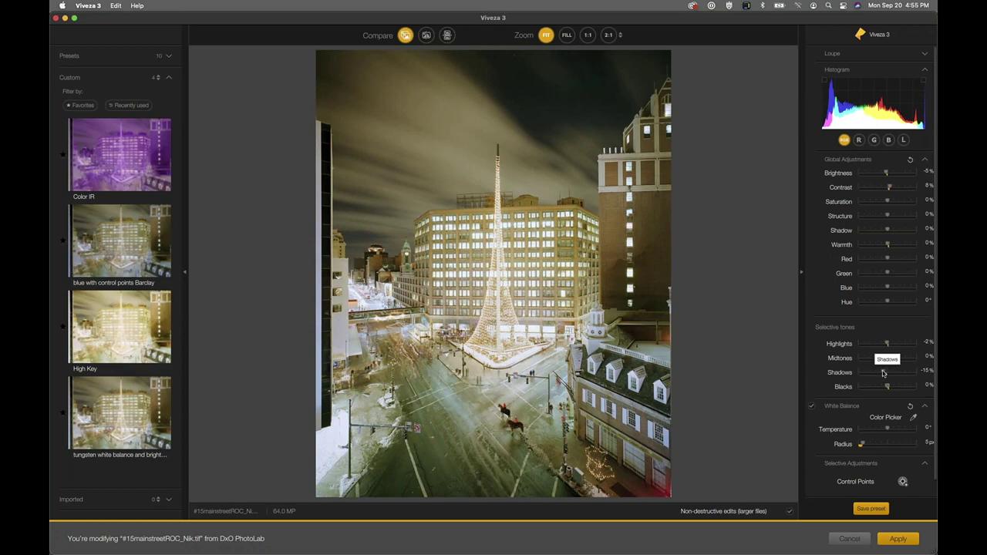
{"action": "left_click_drag", "start_coordinate": [883, 373], "coordinate": [886, 374]}
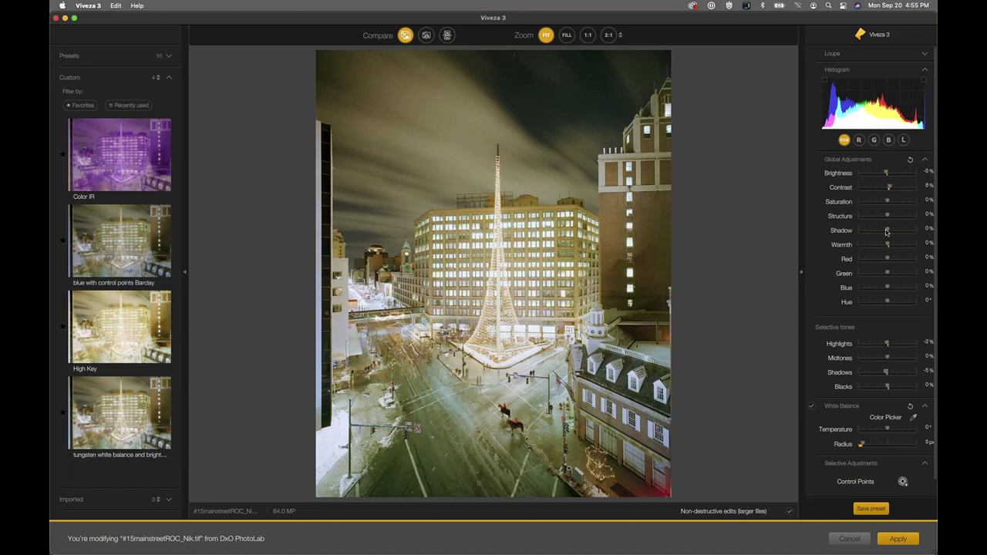
{"action": "left_click_drag", "start_coordinate": [886, 232], "coordinate": [880, 235]}
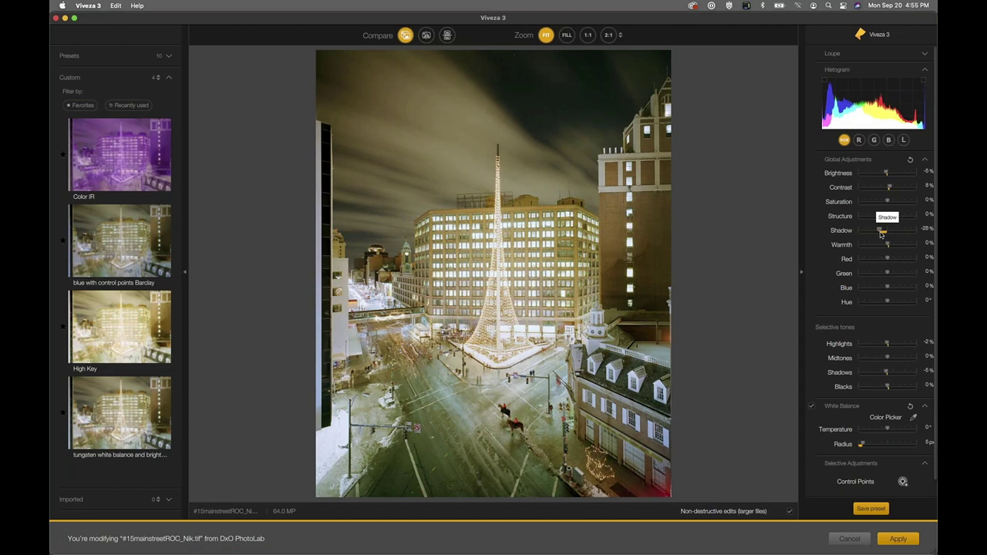
{"action": "left_click_drag", "start_coordinate": [881, 234], "coordinate": [882, 235]}
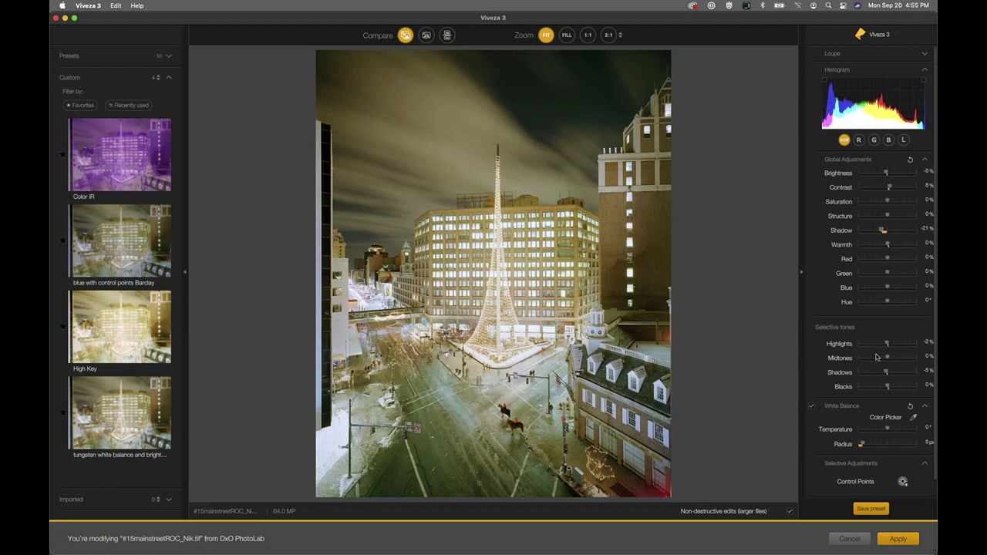
- Add a control point on the red glow in the photo's lower-right corner, size it to 16%, and set its Red to -84%
{"action": "scroll", "coordinate": [877, 358], "scroll_direction": "down", "scroll_amount": 2}
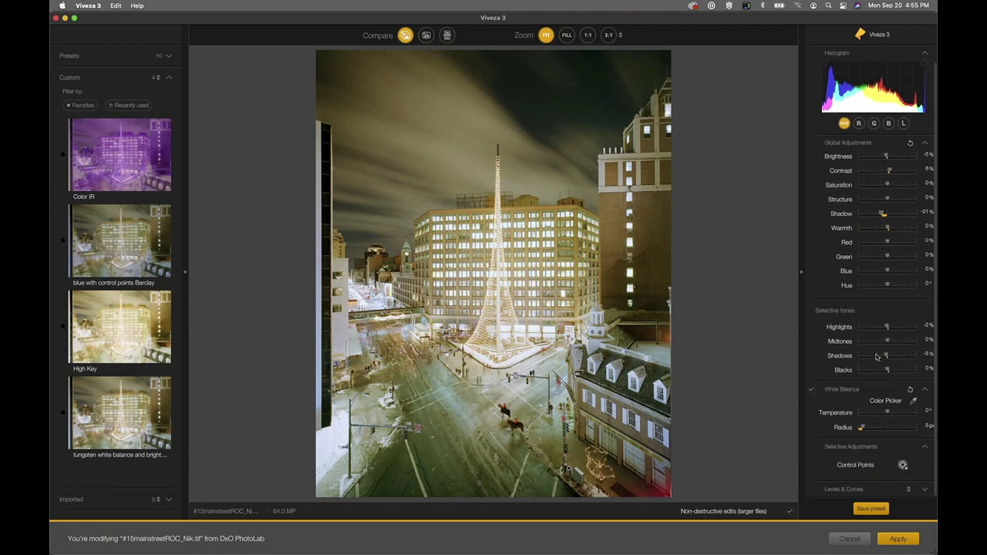
{"action": "left_click", "coordinate": [902, 465]}
{"action": "left_click", "coordinate": [667, 491]}
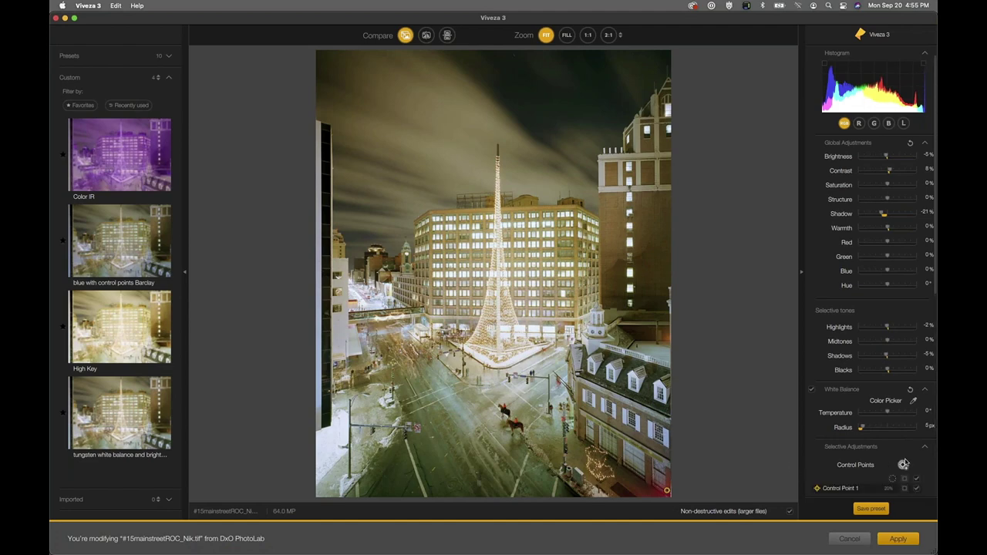
{"action": "mouse_move", "coordinate": [667, 492]}
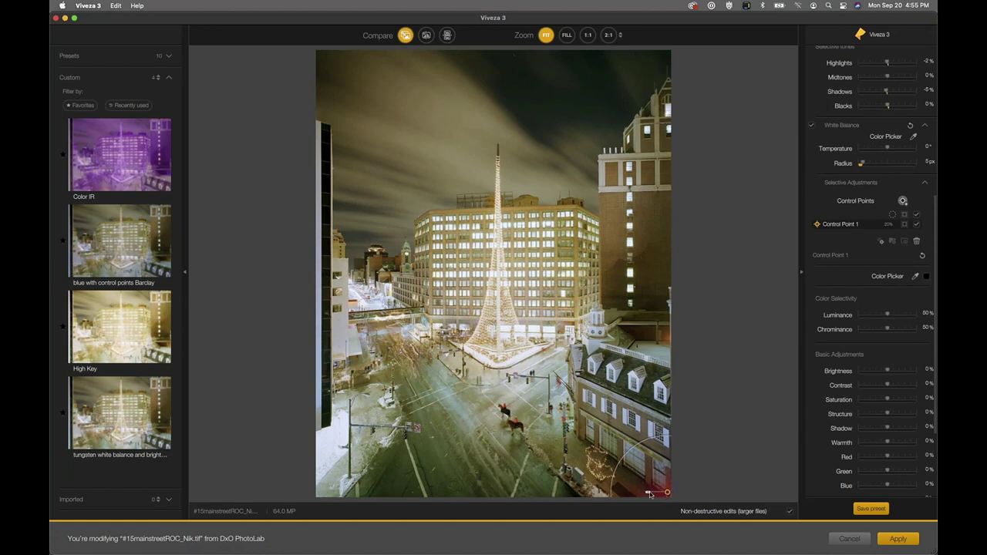
{"action": "left_click_drag", "start_coordinate": [647, 492], "coordinate": [650, 494]}
{"action": "left_click_drag", "start_coordinate": [888, 457], "coordinate": [865, 461]}
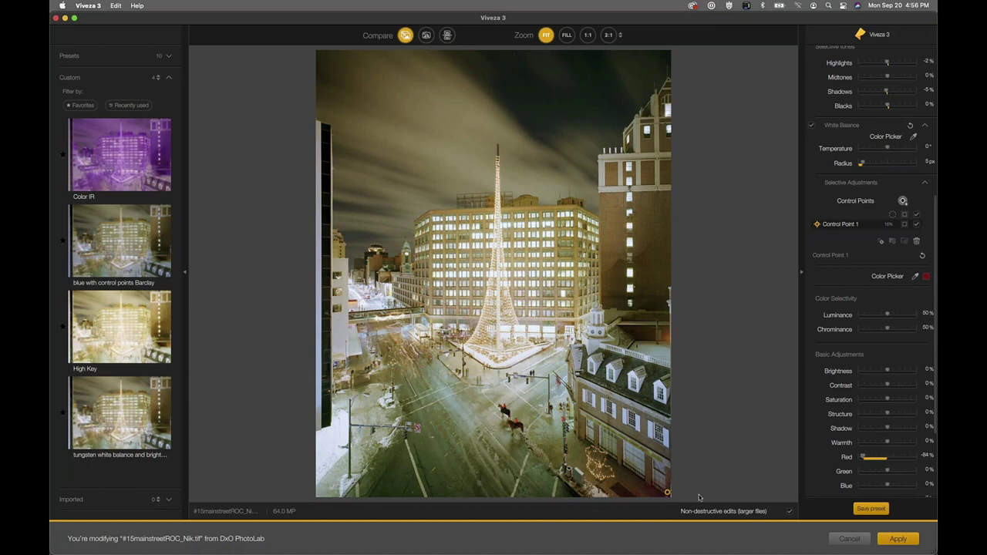
- Enlarge the corner control point to 32%, lower its Red further, reduce Green slightly, raise Blue slightly, and deselect it
{"action": "left_click_drag", "start_coordinate": [649, 494], "coordinate": [590, 416]}
{"action": "left_click_drag", "start_coordinate": [887, 472], "coordinate": [883, 472]}
{"action": "left_click_drag", "start_coordinate": [863, 458], "coordinate": [829, 459]}
{"action": "left_click_drag", "start_coordinate": [886, 486], "coordinate": [893, 487]}
{"action": "left_click", "coordinate": [721, 337]}
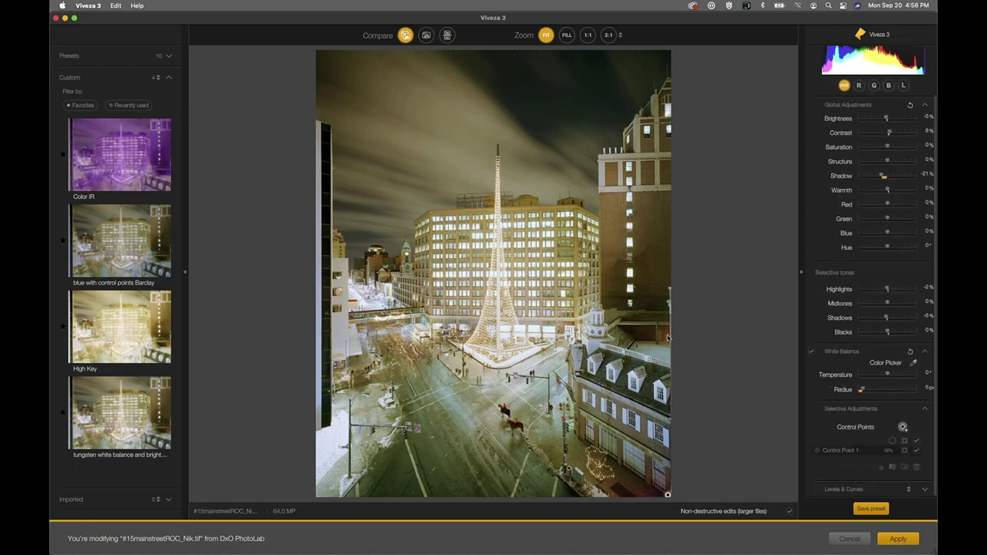
- Add a second control point on the reddish wall above the dormered roof at the photo's right edge
{"action": "left_click", "coordinate": [902, 428]}
{"action": "left_click", "coordinate": [667, 337]}
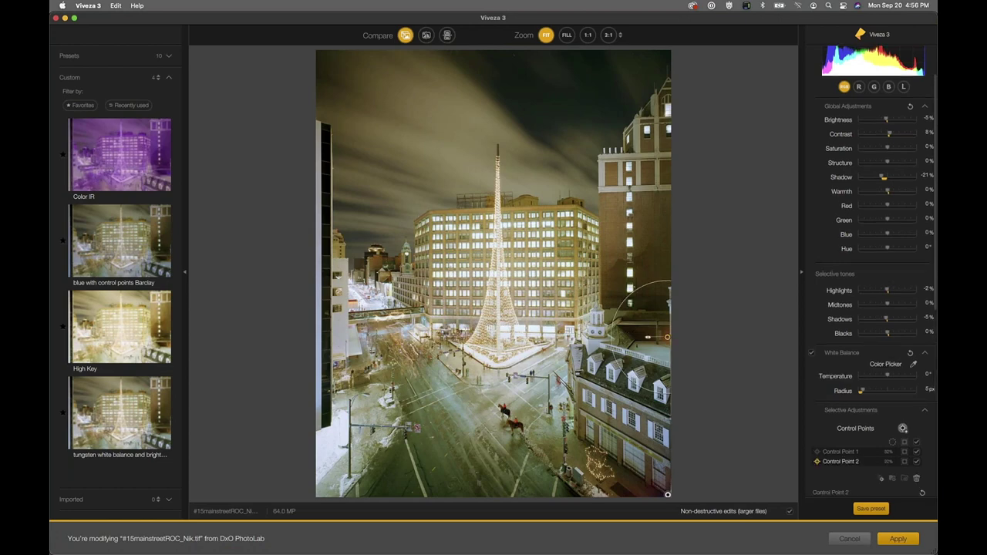
{"action": "left_click", "coordinate": [648, 337]}
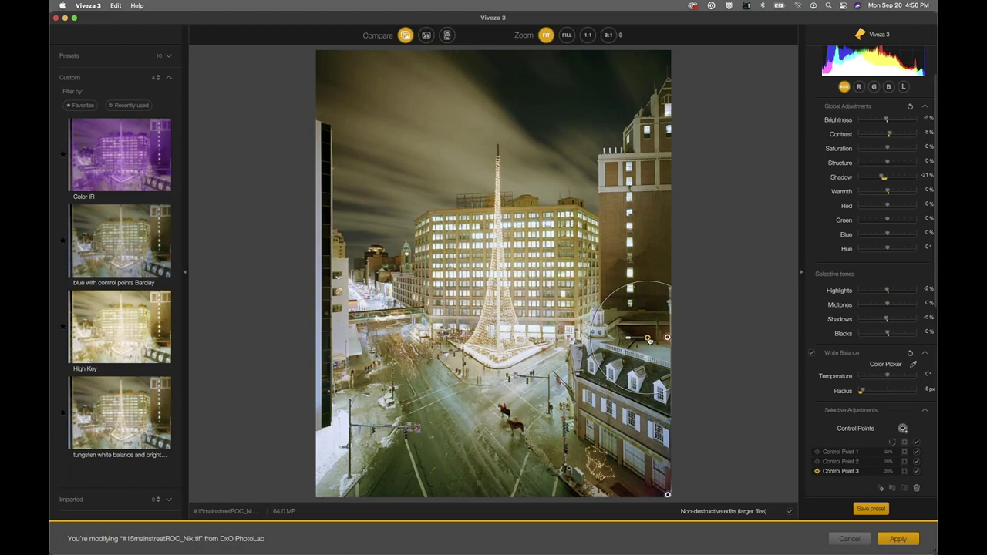
{"action": "left_click_drag", "start_coordinate": [647, 336], "coordinate": [497, 320]}
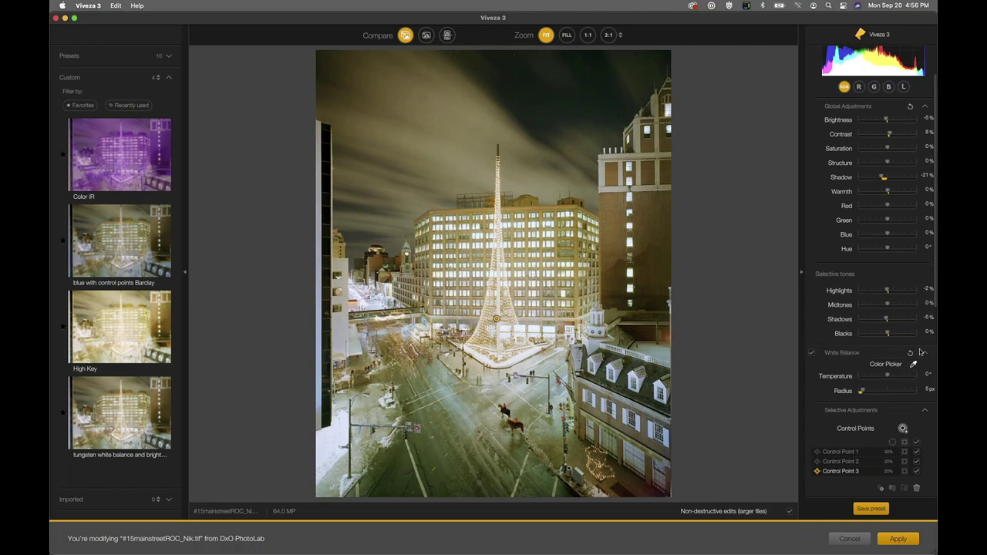
{"action": "left_click", "coordinate": [924, 352]}
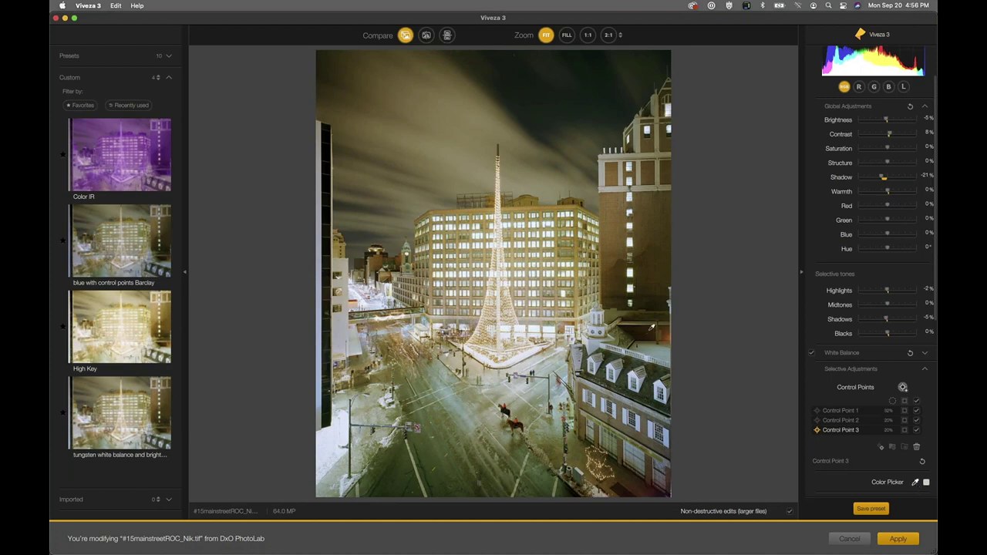
{"action": "left_click", "coordinate": [667, 337]}
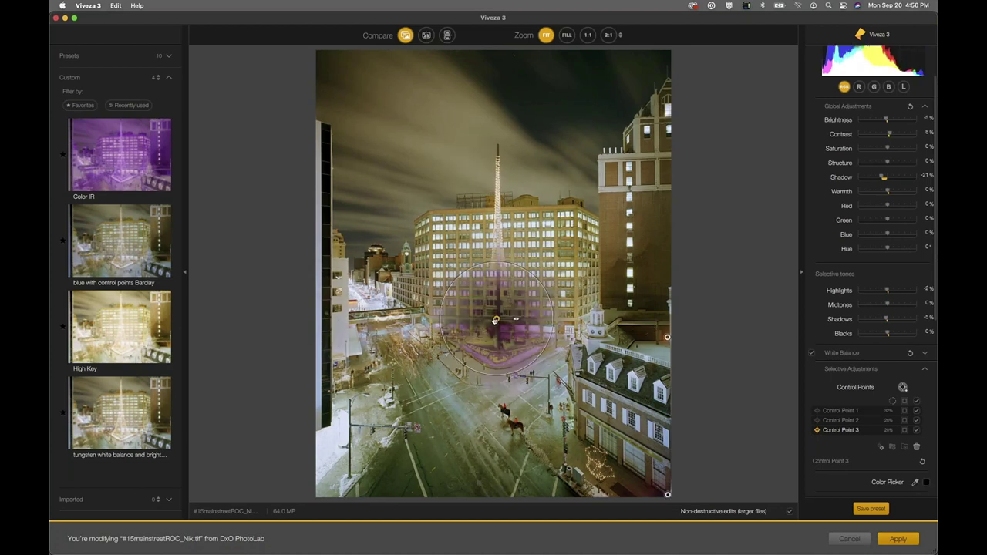
{"action": "left_click_drag", "start_coordinate": [496, 318], "coordinate": [492, 301]}
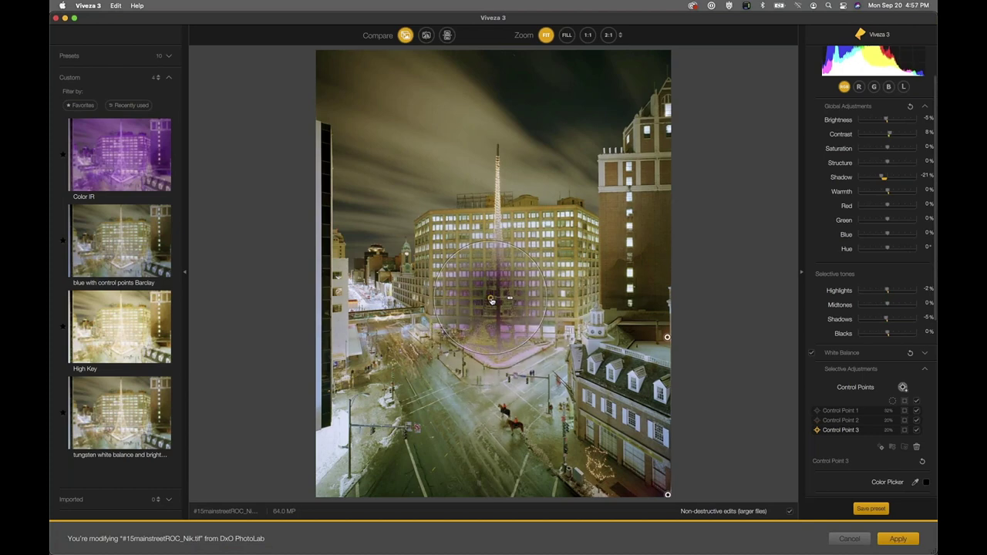
{"action": "left_click", "coordinate": [916, 447]}
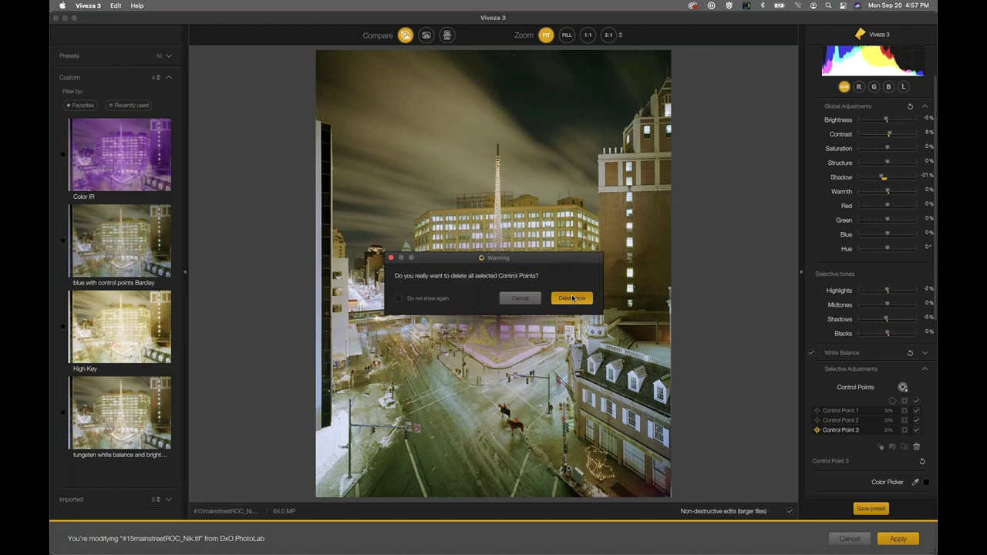
{"action": "left_click", "coordinate": [573, 298]}
- Sample the reddish wall colour for the second control point, set its Brightness to -65%, and reduce its size to 9%
{"action": "left_click", "coordinate": [668, 338]}
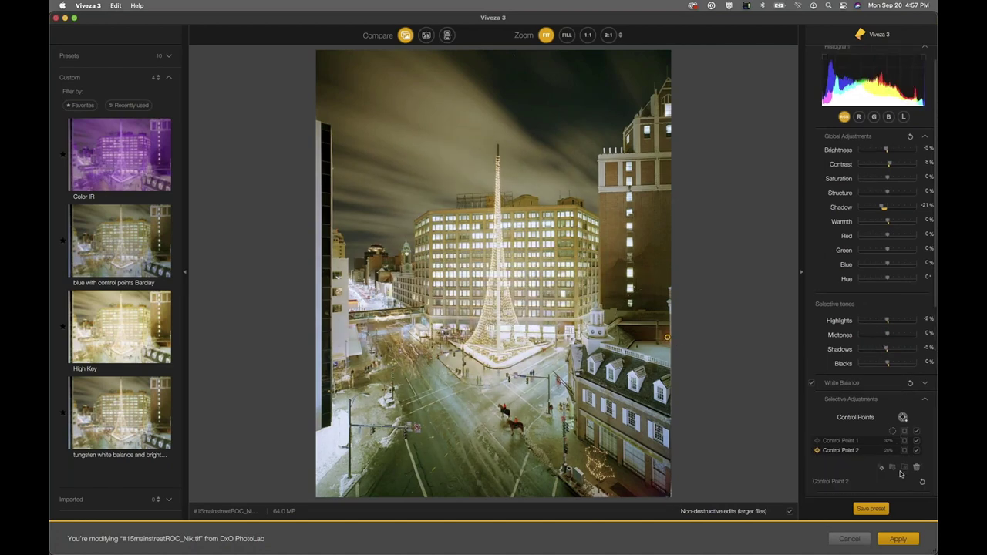
{"action": "scroll", "coordinate": [887, 443], "scroll_direction": "down", "scroll_amount": 5}
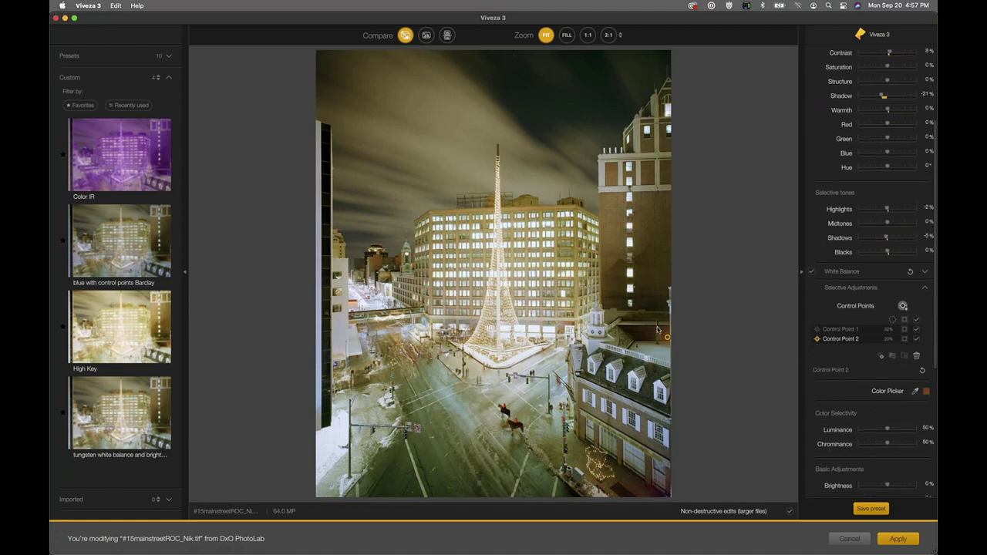
{"action": "left_click", "coordinate": [915, 392]}
{"action": "left_click", "coordinate": [651, 331]}
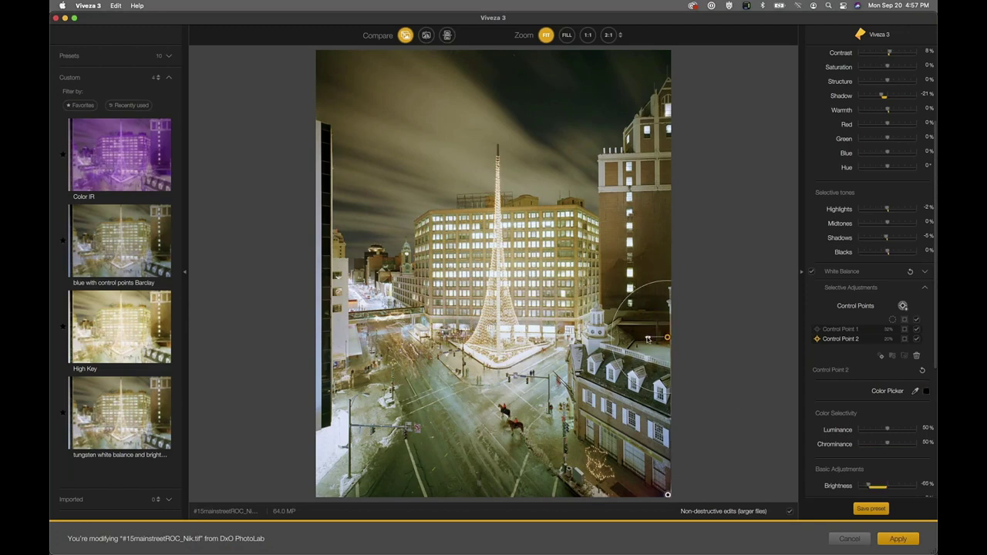
{"action": "left_click_drag", "start_coordinate": [647, 339], "coordinate": [653, 337]}
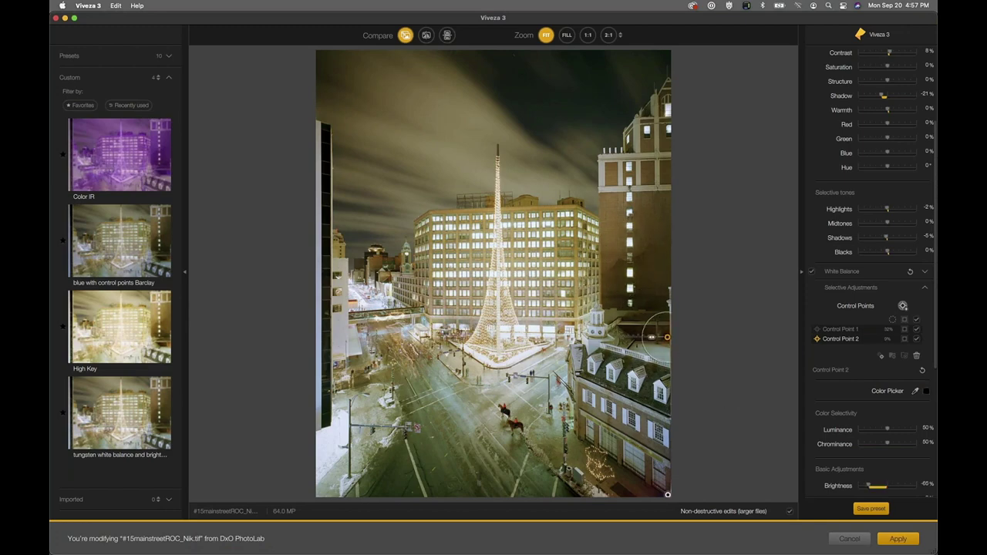
{"action": "left_click", "coordinate": [709, 340]}
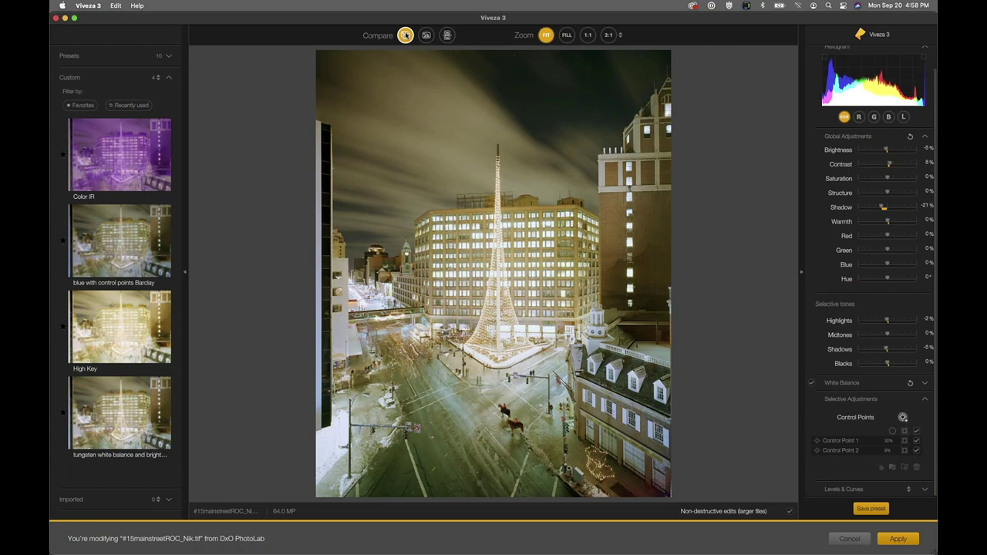
- Try the custom preset Color IR on the street scene, accepting replacement of the current parameters, and undo it
{"action": "left_click", "coordinate": [123, 160]}
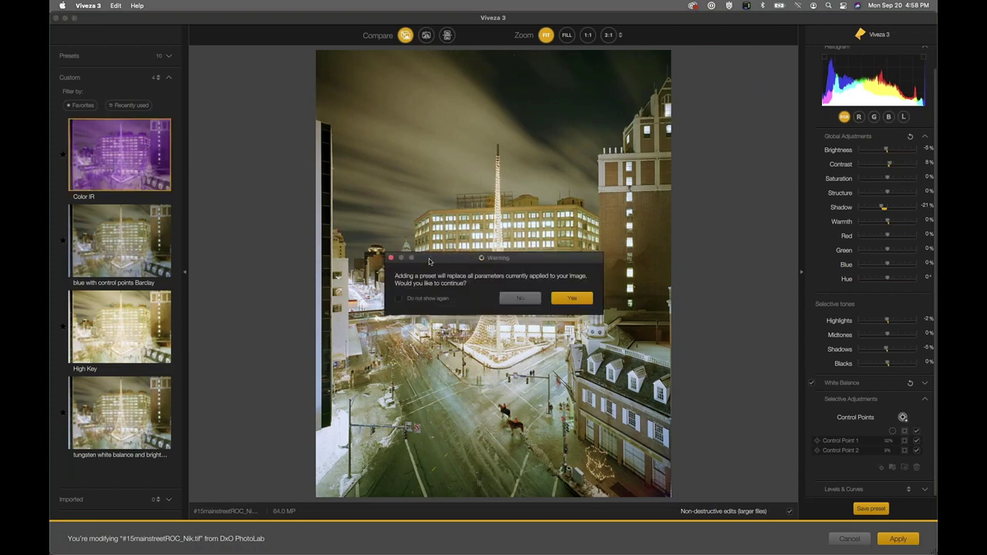
{"action": "left_click_drag", "start_coordinate": [436, 253], "coordinate": [487, 187]}
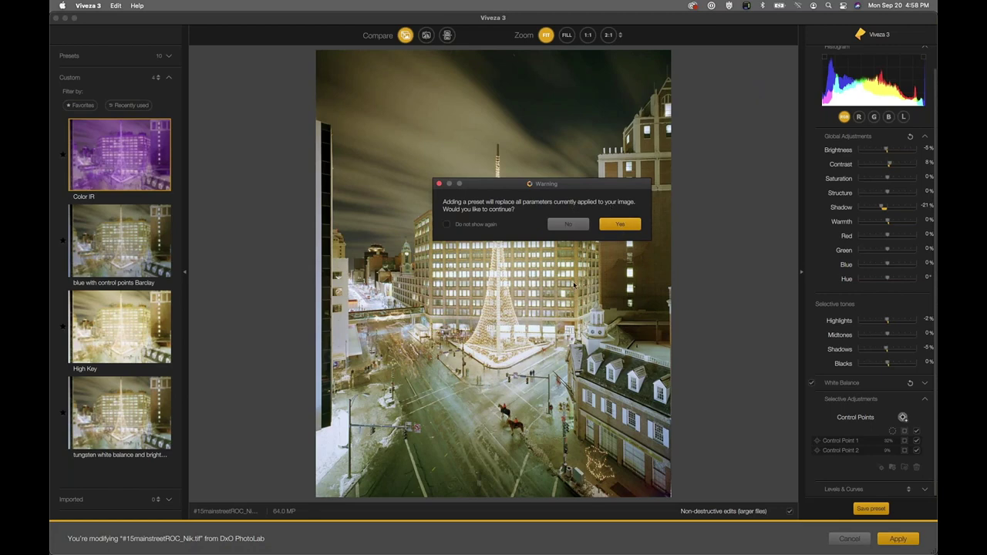
{"action": "left_click", "coordinate": [631, 225]}
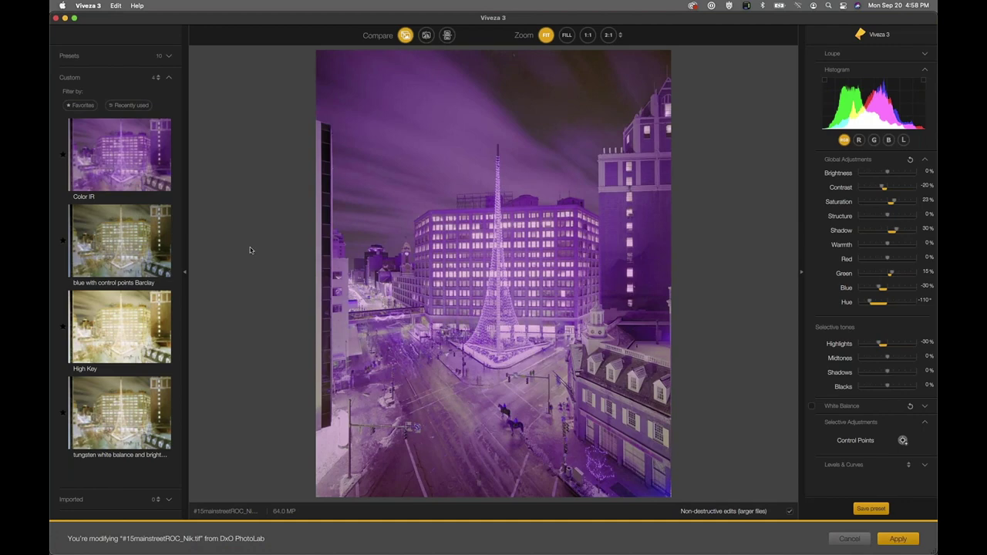
{"action": "key", "text": "super+z"}
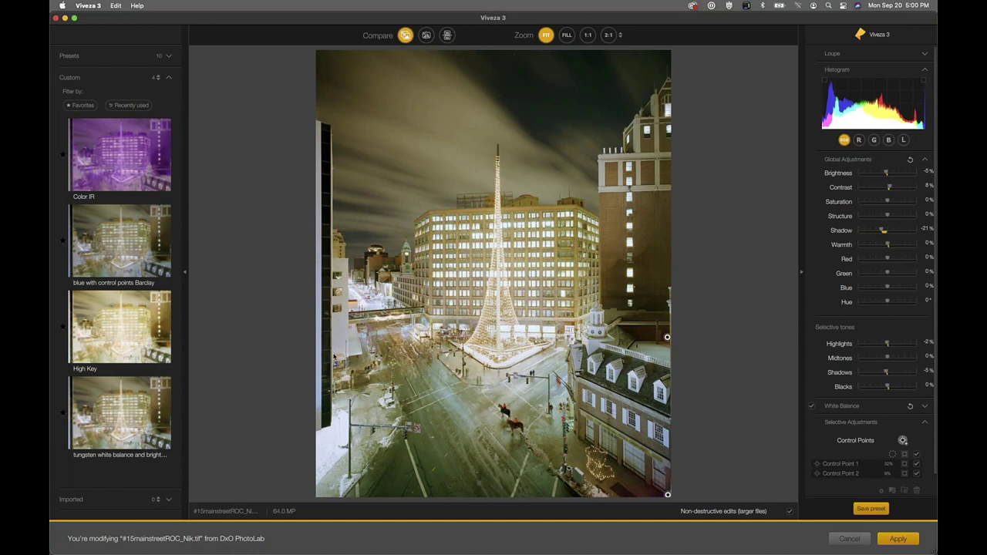
- Sample the street pavement in the intersection as the white balance reference, check the correction, and set the white balance Temperature to -10°
{"action": "left_click", "coordinate": [844, 406]}
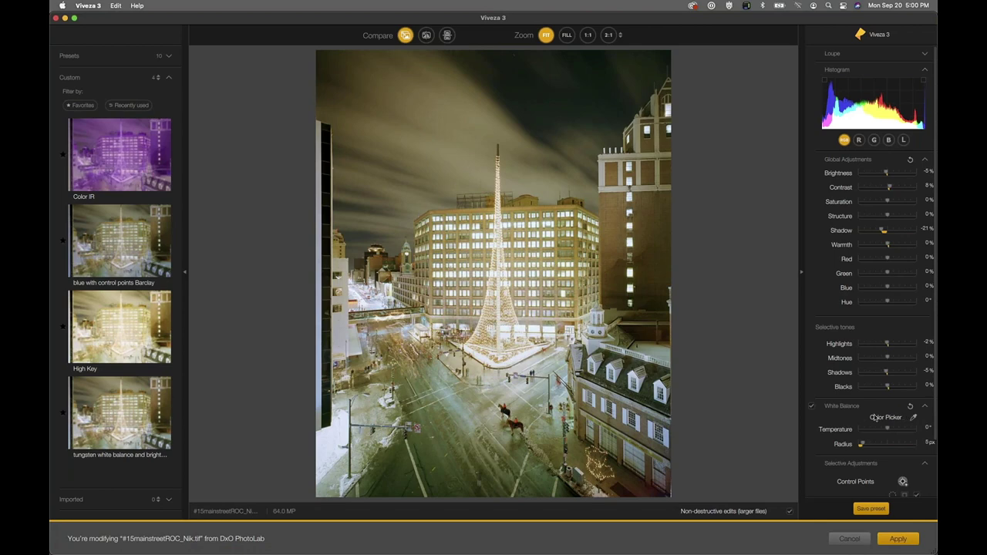
{"action": "left_click", "coordinate": [913, 417]}
{"action": "left_click", "coordinate": [458, 398]}
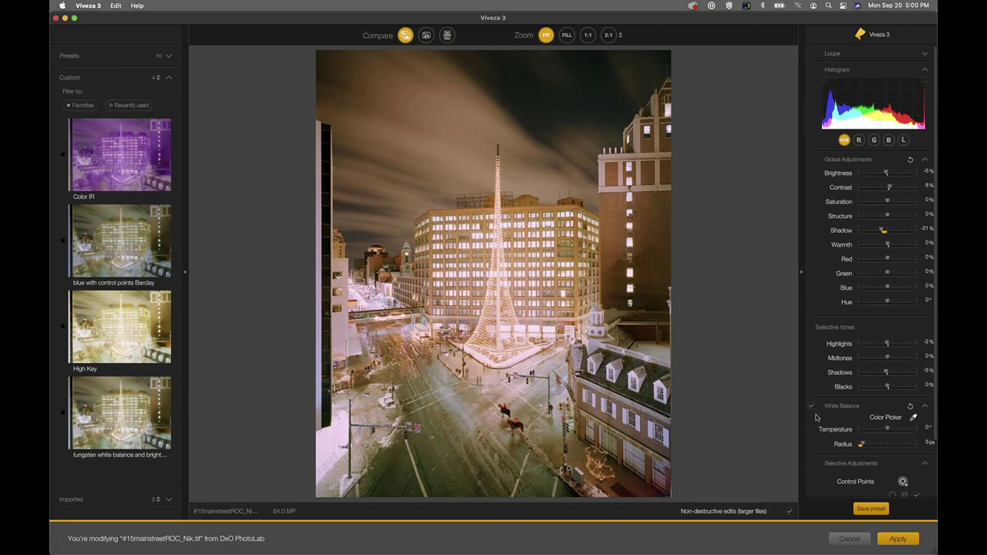
{"action": "left_click", "coordinate": [811, 409]}
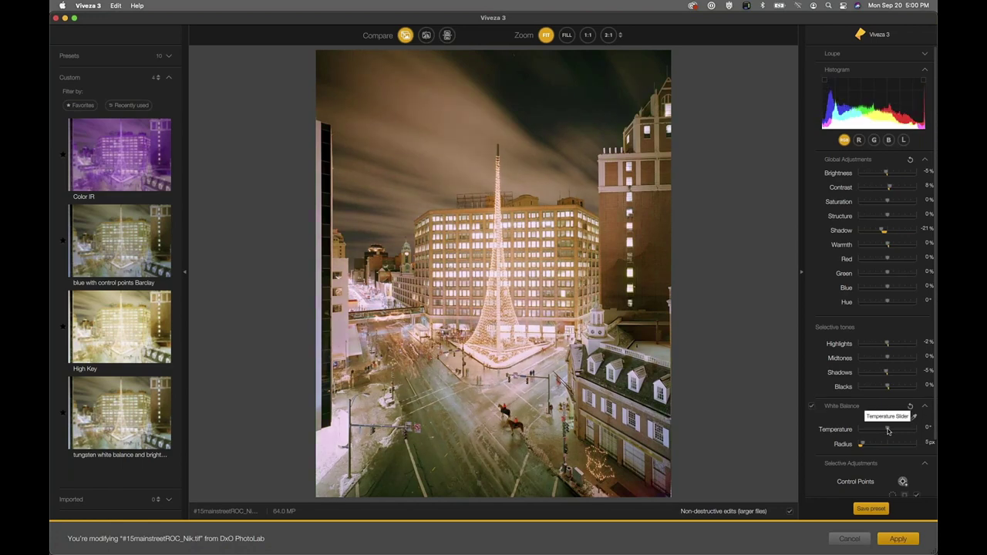
{"action": "left_click_drag", "start_coordinate": [887, 432], "coordinate": [884, 432]}
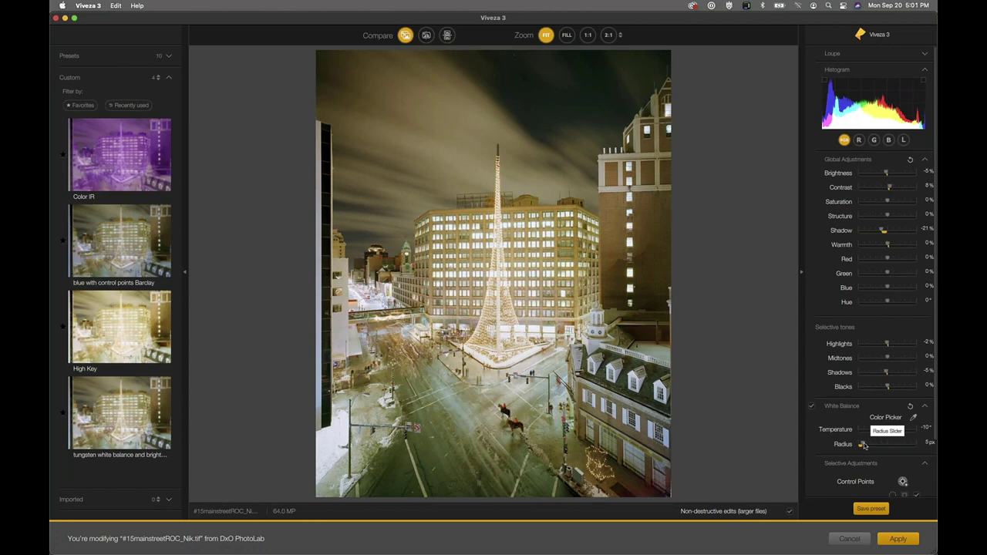
- Try white balance samples from the street sign and the road surface, enlarging the picker's Radius to 50 px between them
{"action": "left_click", "coordinate": [913, 417]}
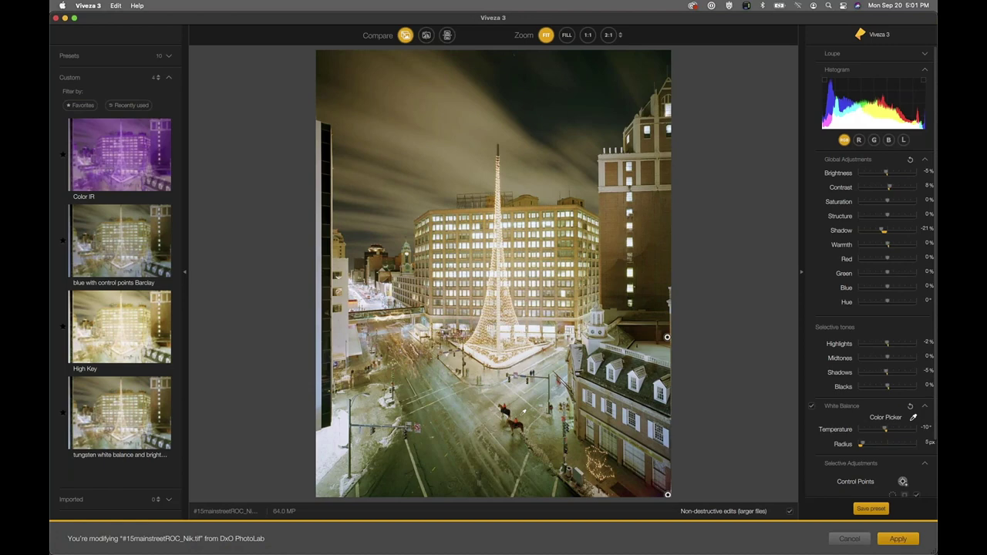
{"action": "left_click", "coordinate": [416, 427]}
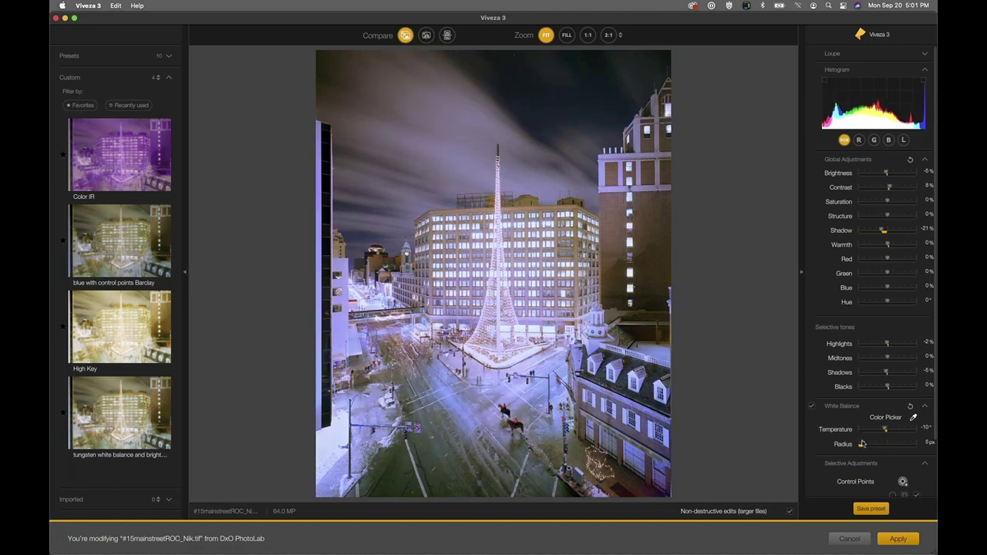
{"action": "left_click_drag", "start_coordinate": [861, 444], "coordinate": [916, 443]}
{"action": "left_click", "coordinate": [434, 451]}
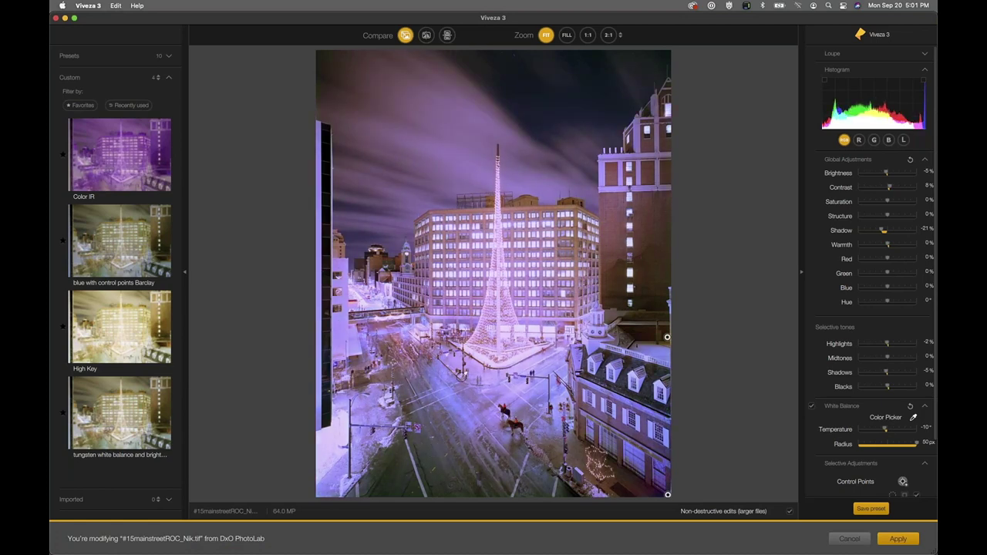
{"action": "left_click", "coordinate": [451, 401]}
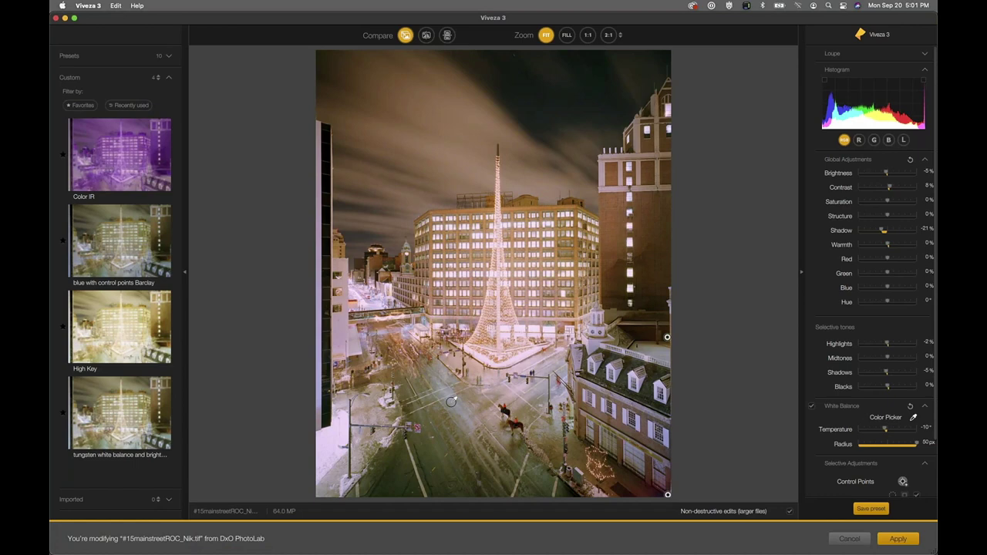
- Reduce the white balance Radius to 5 px, resample the pavement near the foot of the lighted tree, and set Temperature to -8°
{"action": "left_click_drag", "start_coordinate": [918, 444], "coordinate": [866, 454]}
{"action": "left_click", "coordinate": [915, 417]}
{"action": "left_click", "coordinate": [473, 387]}
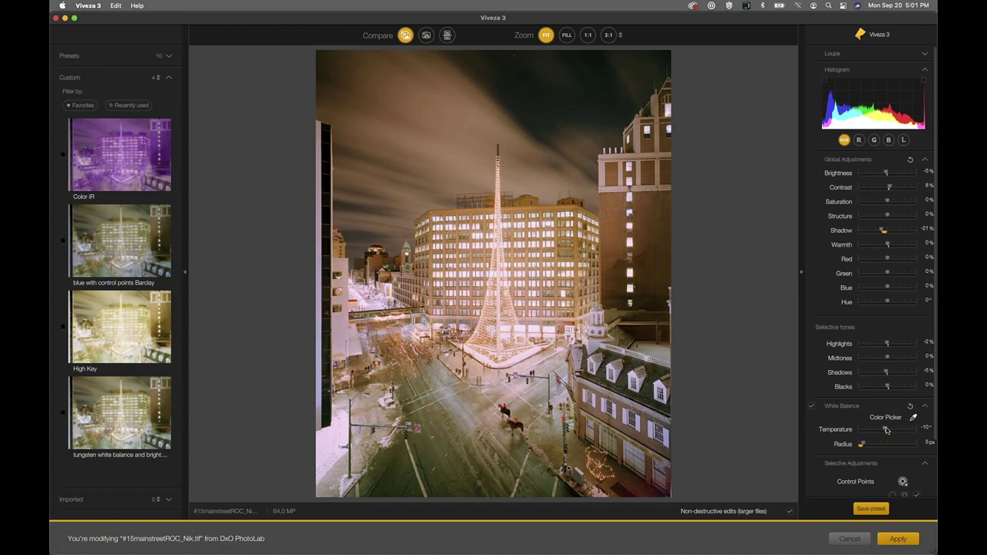
{"action": "left_click_drag", "start_coordinate": [885, 430], "coordinate": [885, 430]}
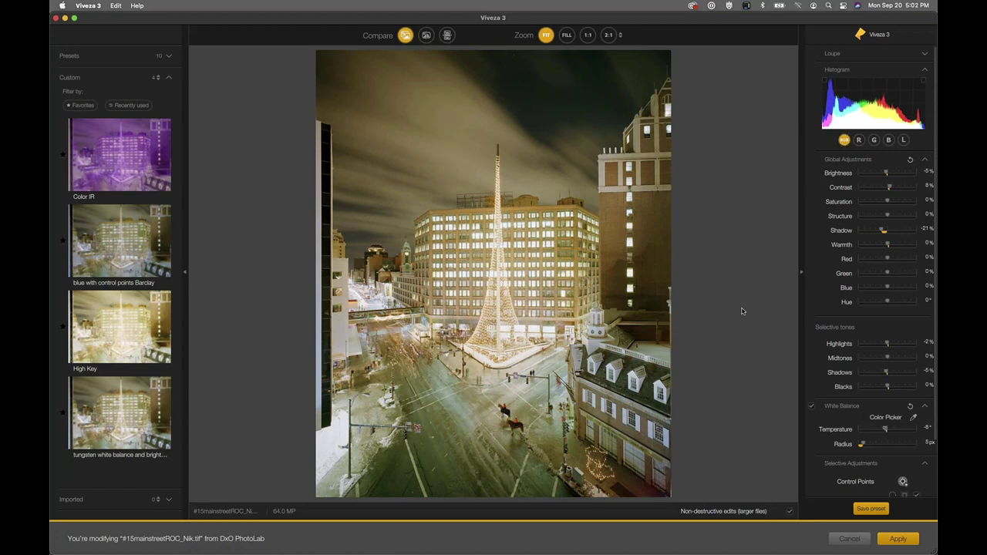
- Add four control points across the cloudy sky: upper left, above the spire, left of the spire, and above the building's right side
{"action": "scroll", "coordinate": [875, 495], "scroll_direction": "down", "scroll_amount": 3}
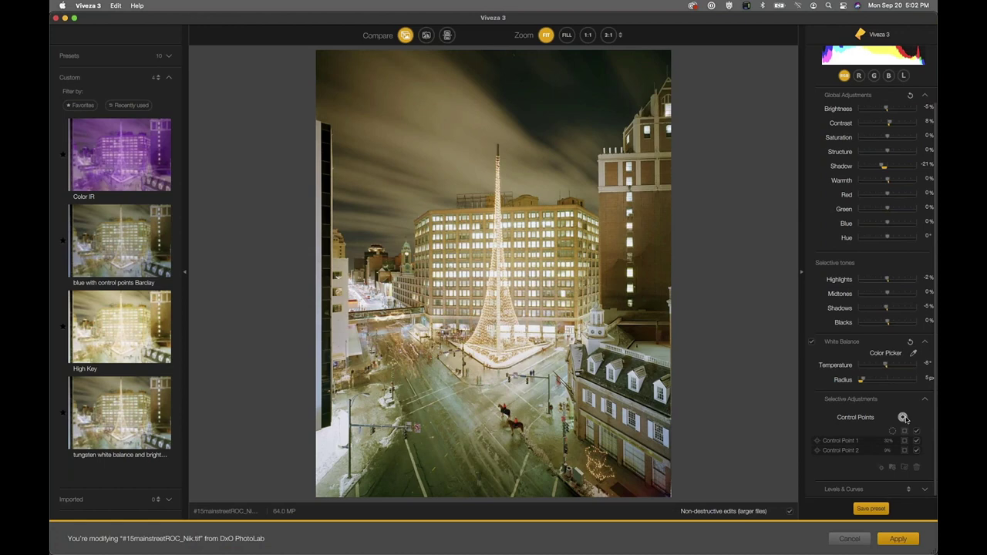
{"action": "left_click", "coordinate": [903, 417]}
{"action": "left_click", "coordinate": [386, 96]}
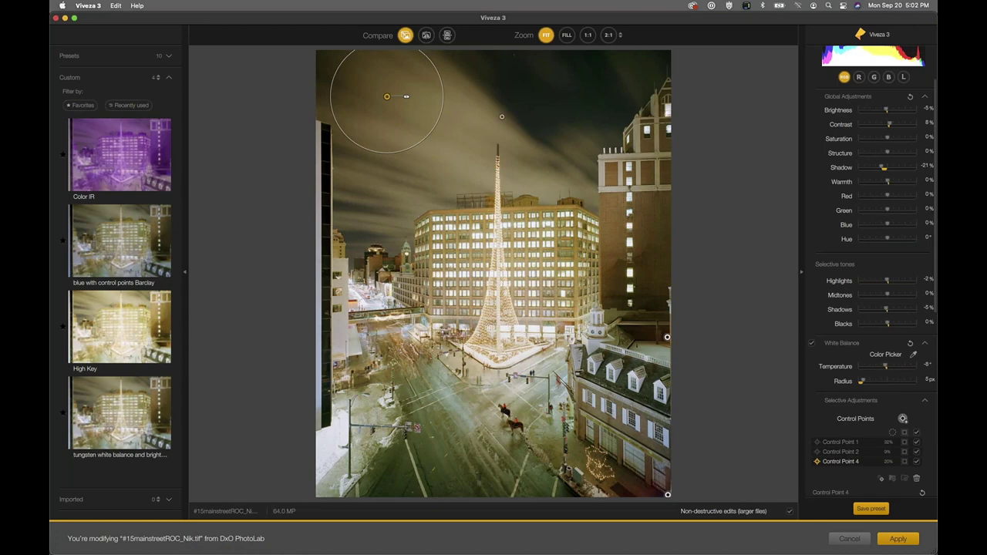
{"action": "left_click", "coordinate": [485, 125]}
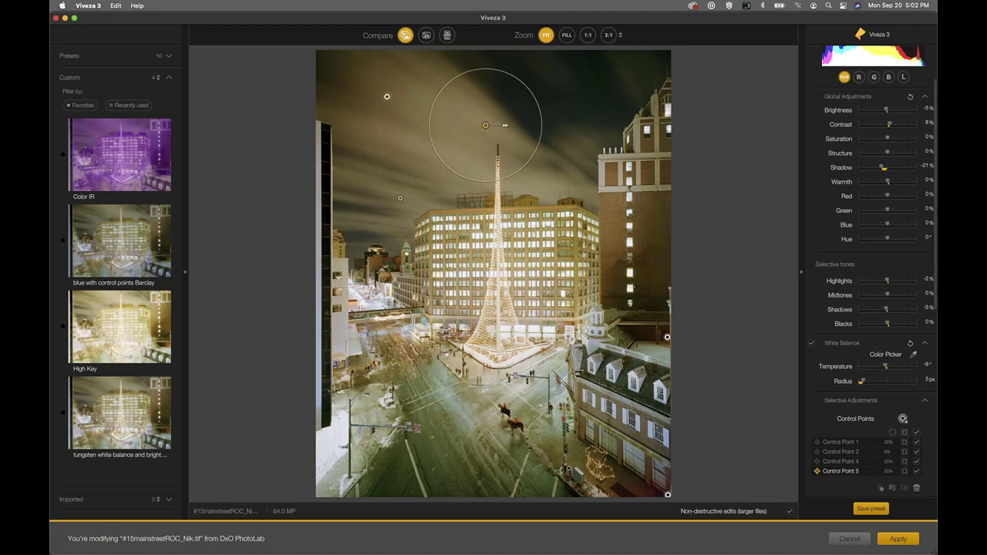
{"action": "double_click", "coordinate": [557, 186]}
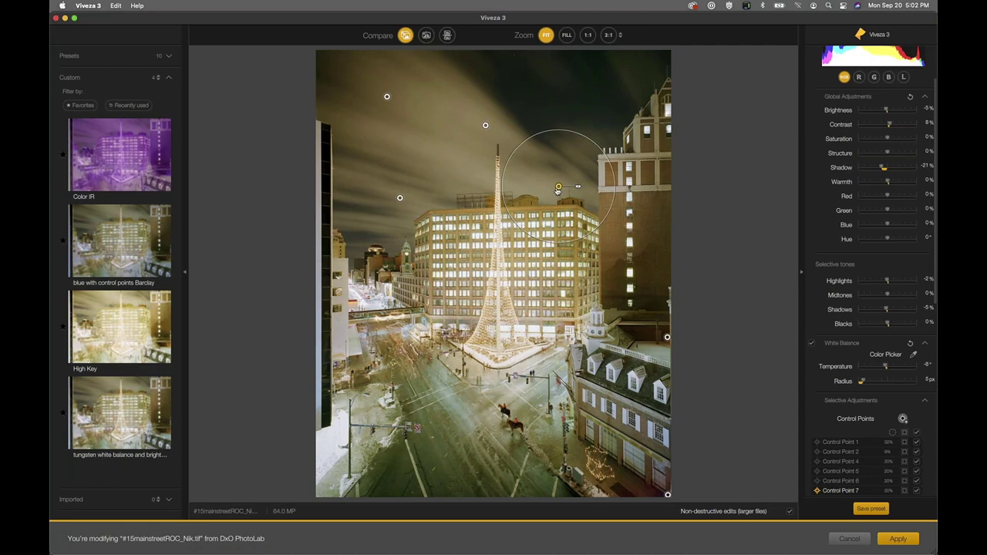
- Select the four sky control points, combine them into a group, and move the group's main point slightly down and left
{"action": "mouse_move", "coordinate": [485, 130]}
{"action": "left_click", "coordinate": [485, 127]}
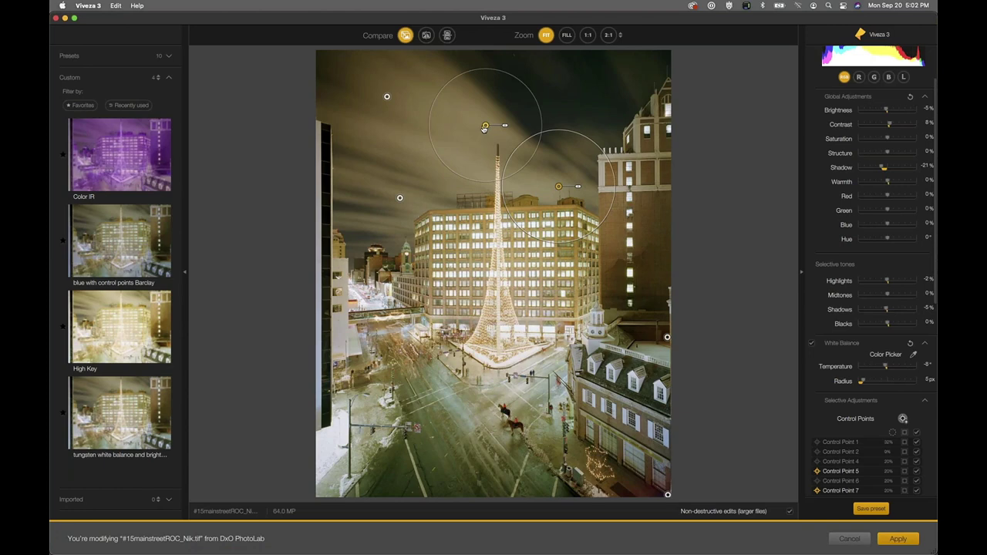
{"action": "left_click", "coordinate": [386, 98]}
{"action": "left_click_drag", "start_coordinate": [363, 237], "coordinate": [625, 71]}
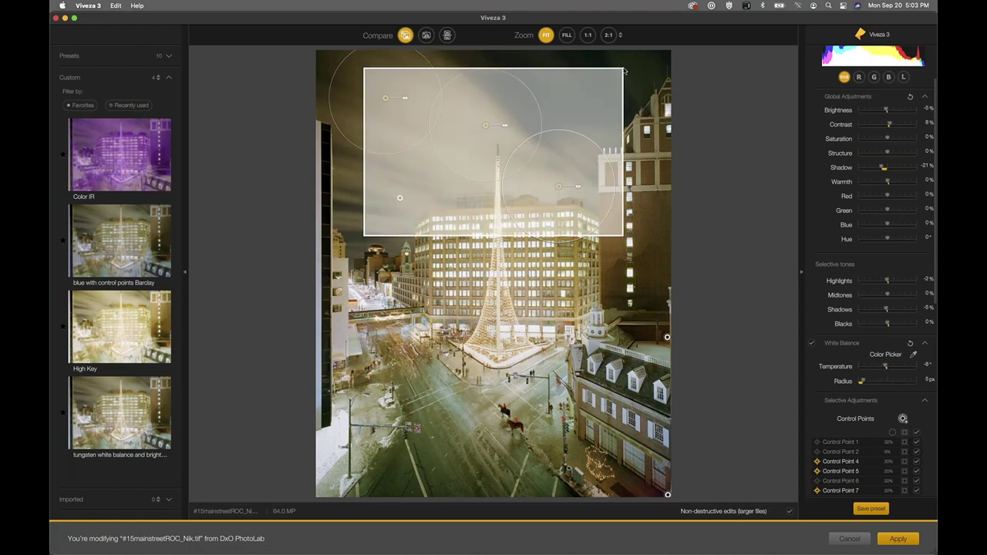
{"action": "left_click_drag", "start_coordinate": [625, 71], "coordinate": [617, 68]}
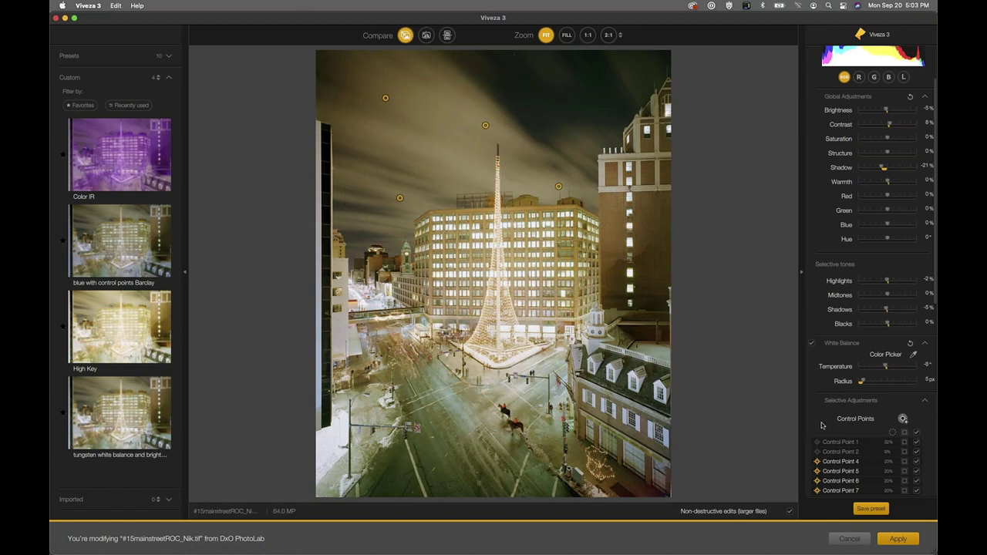
{"action": "scroll", "coordinate": [821, 425], "scroll_direction": "down", "scroll_amount": 5}
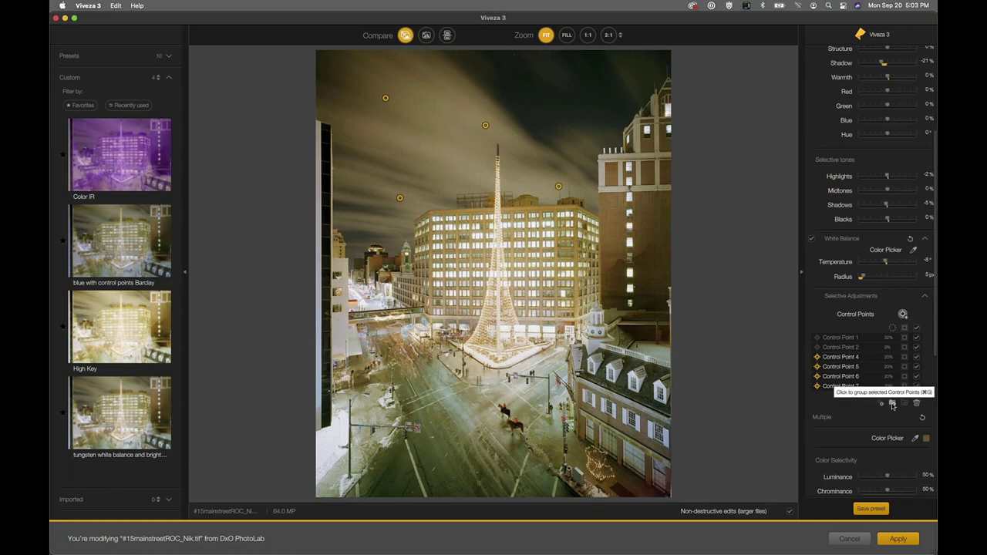
{"action": "left_click", "coordinate": [891, 403]}
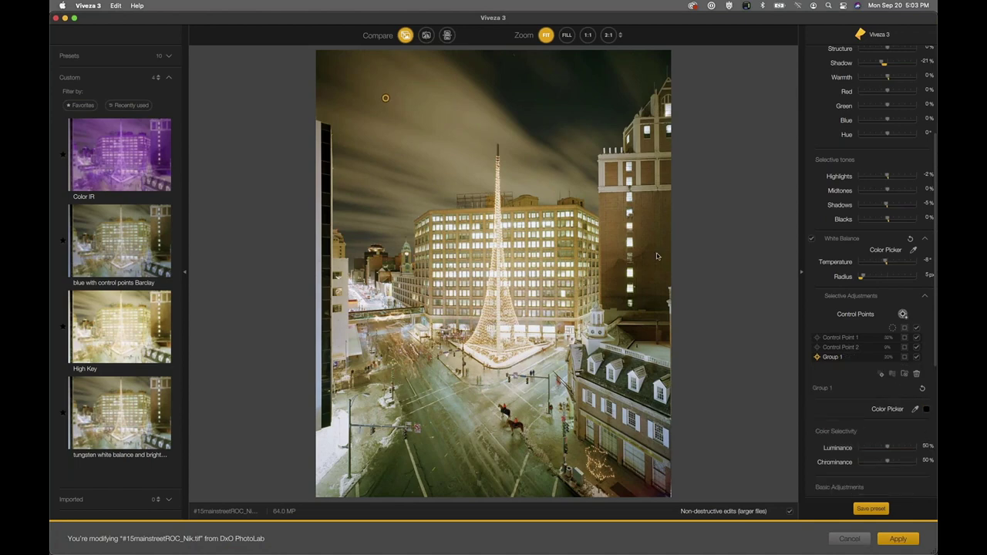
{"action": "left_click_drag", "start_coordinate": [386, 99], "coordinate": [383, 100]}
{"action": "left_click_drag", "start_coordinate": [383, 99], "coordinate": [380, 101]}
- Set the sky group's Brightness to 26% and Saturation to -25%
{"action": "scroll", "coordinate": [895, 330], "scroll_direction": "down", "scroll_amount": 5}
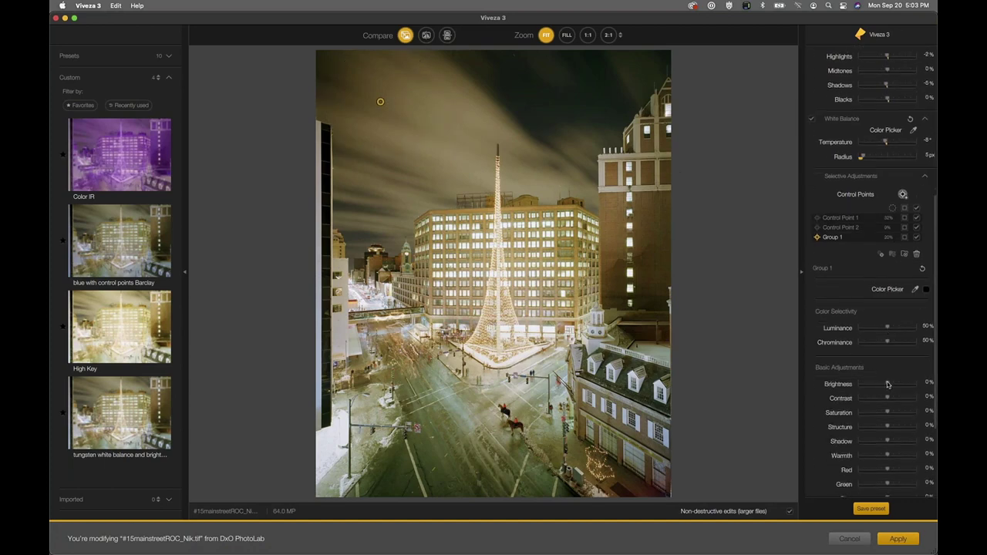
{"action": "left_click_drag", "start_coordinate": [886, 384], "coordinate": [892, 384]}
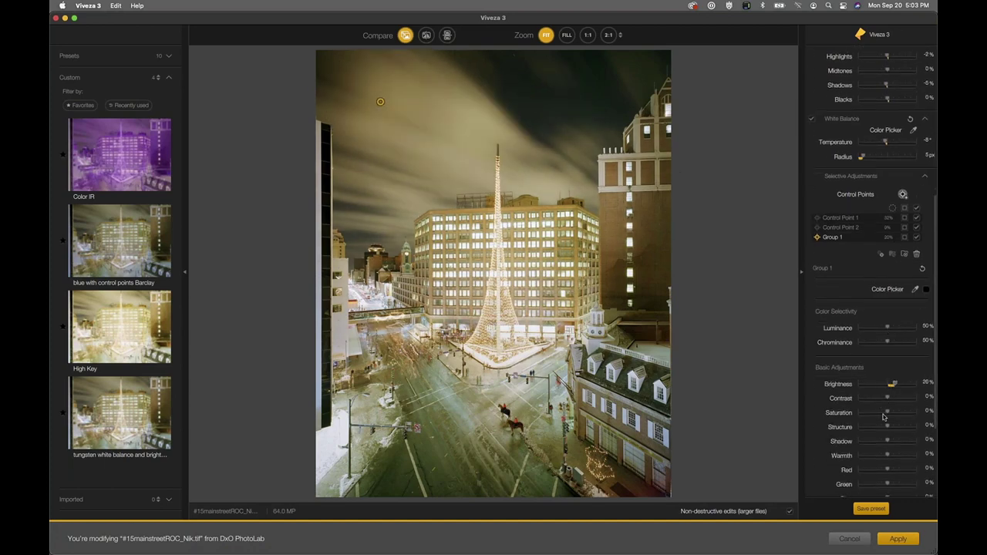
{"action": "left_click_drag", "start_coordinate": [885, 412], "coordinate": [882, 414]}
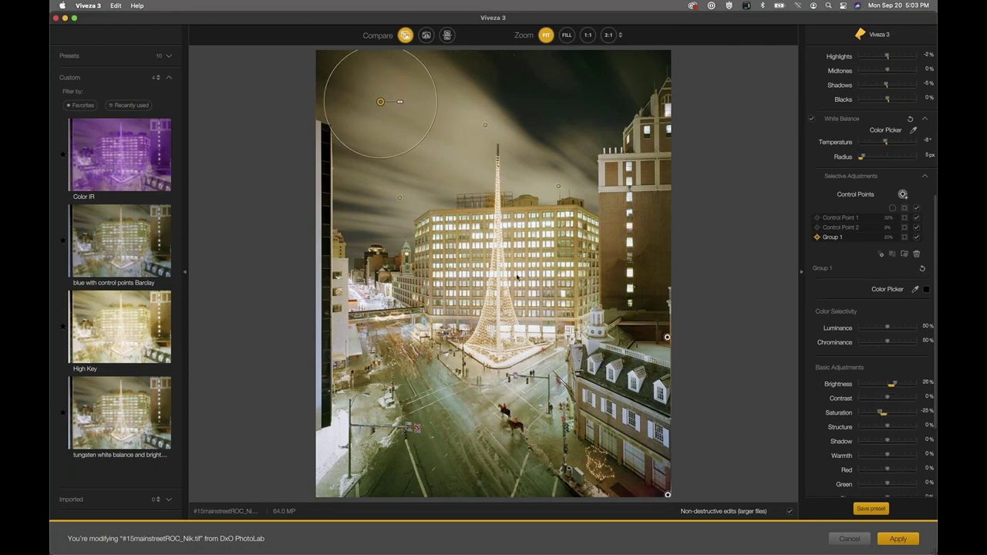